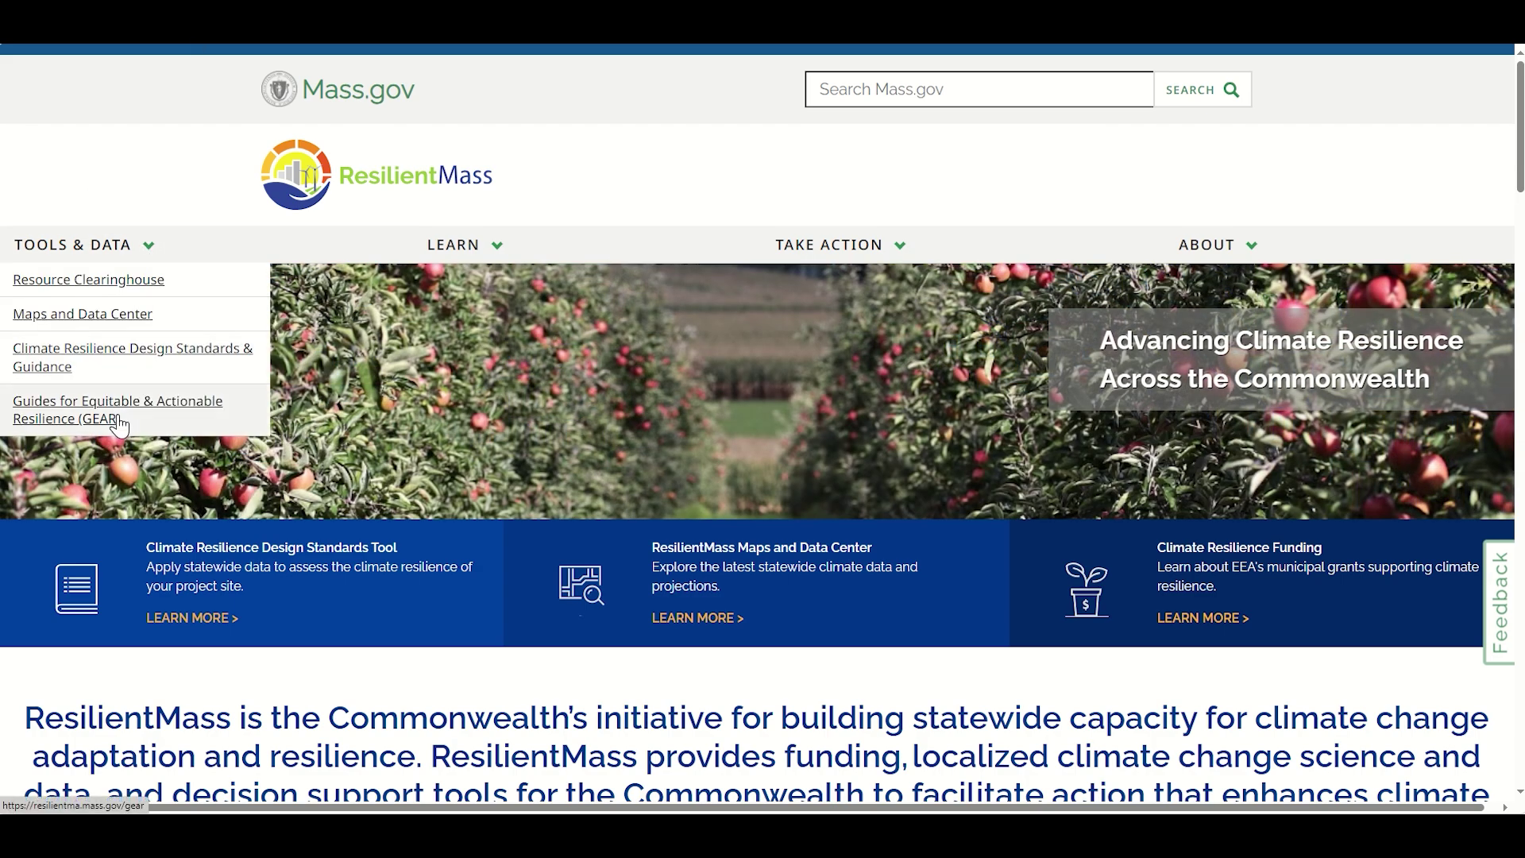
- Open the Guides for Equitable & Actionable Resilience (GEAR) page and check the languages it can be translated into
click(120, 421)
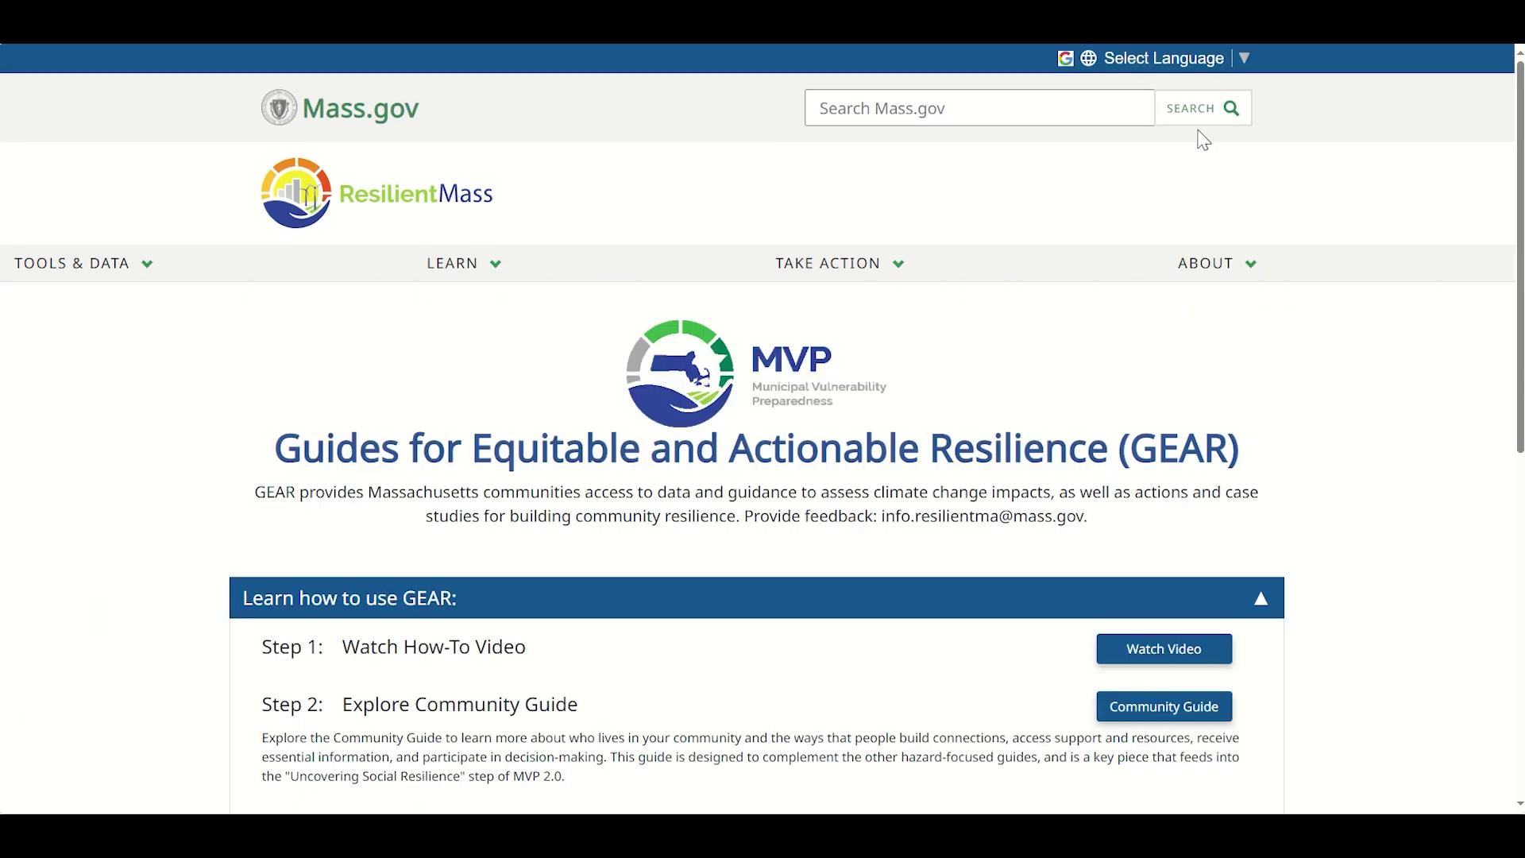
click(1242, 63)
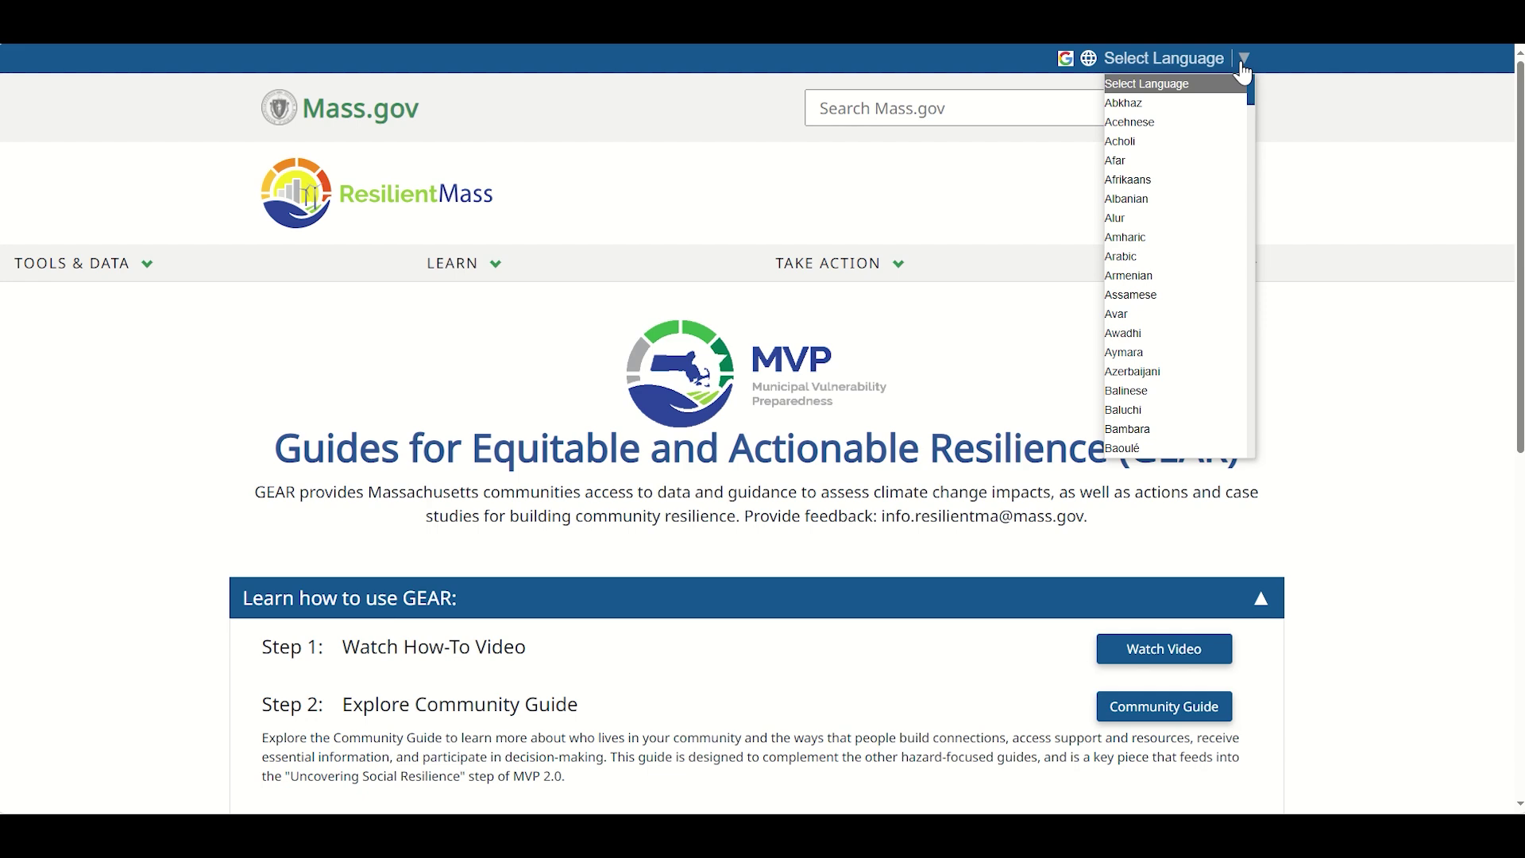
click(1242, 66)
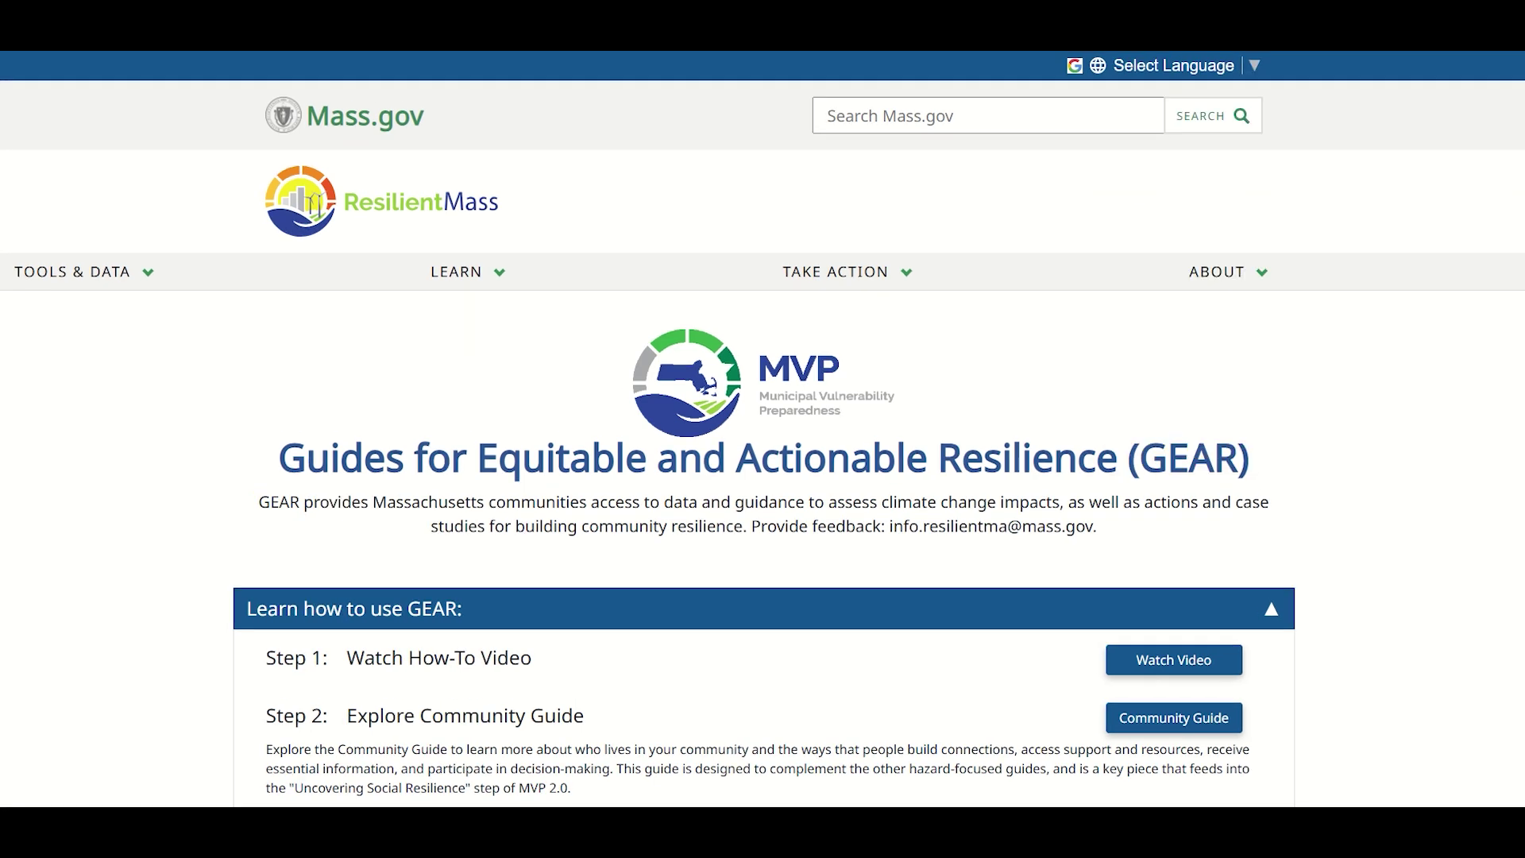
- Review the GEAR how-to steps and the selectable factors, and open the Community Guide
scroll(763, 422, down, 6)
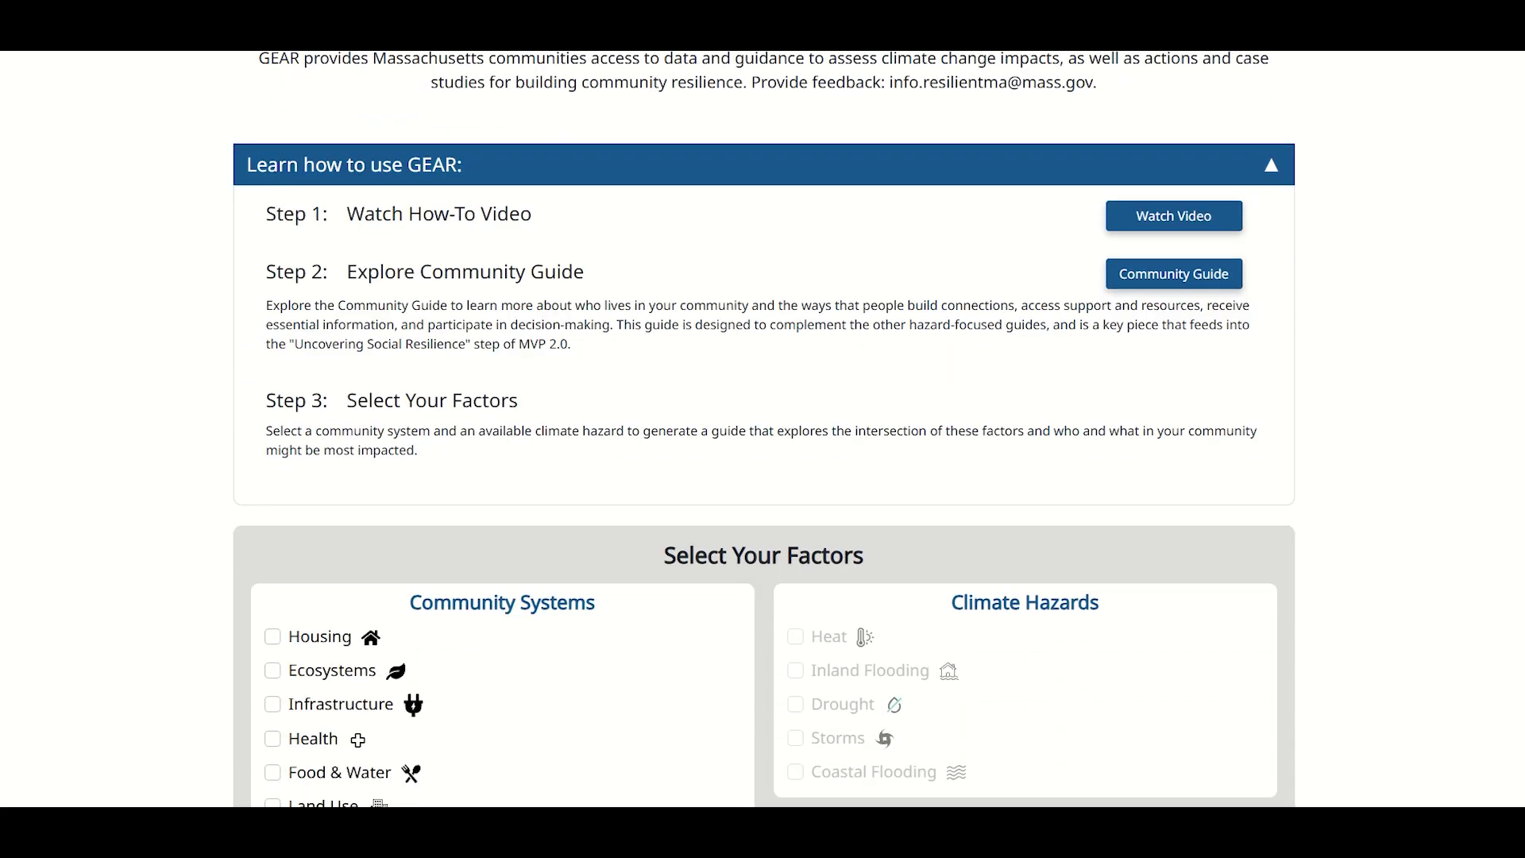
scroll(762, 423, down, 2)
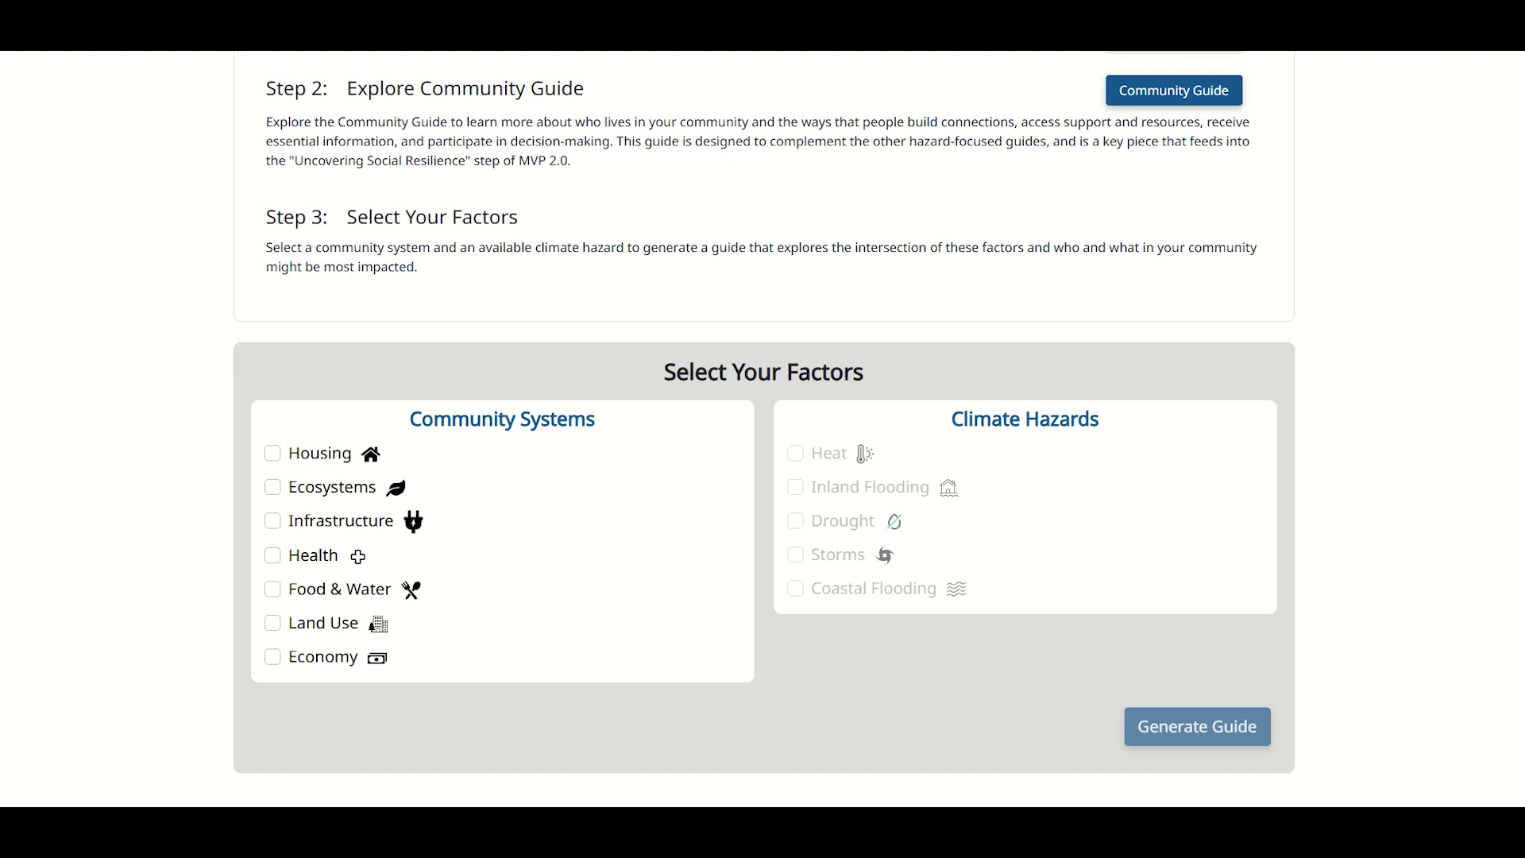
scroll(765, 429, up, 4)
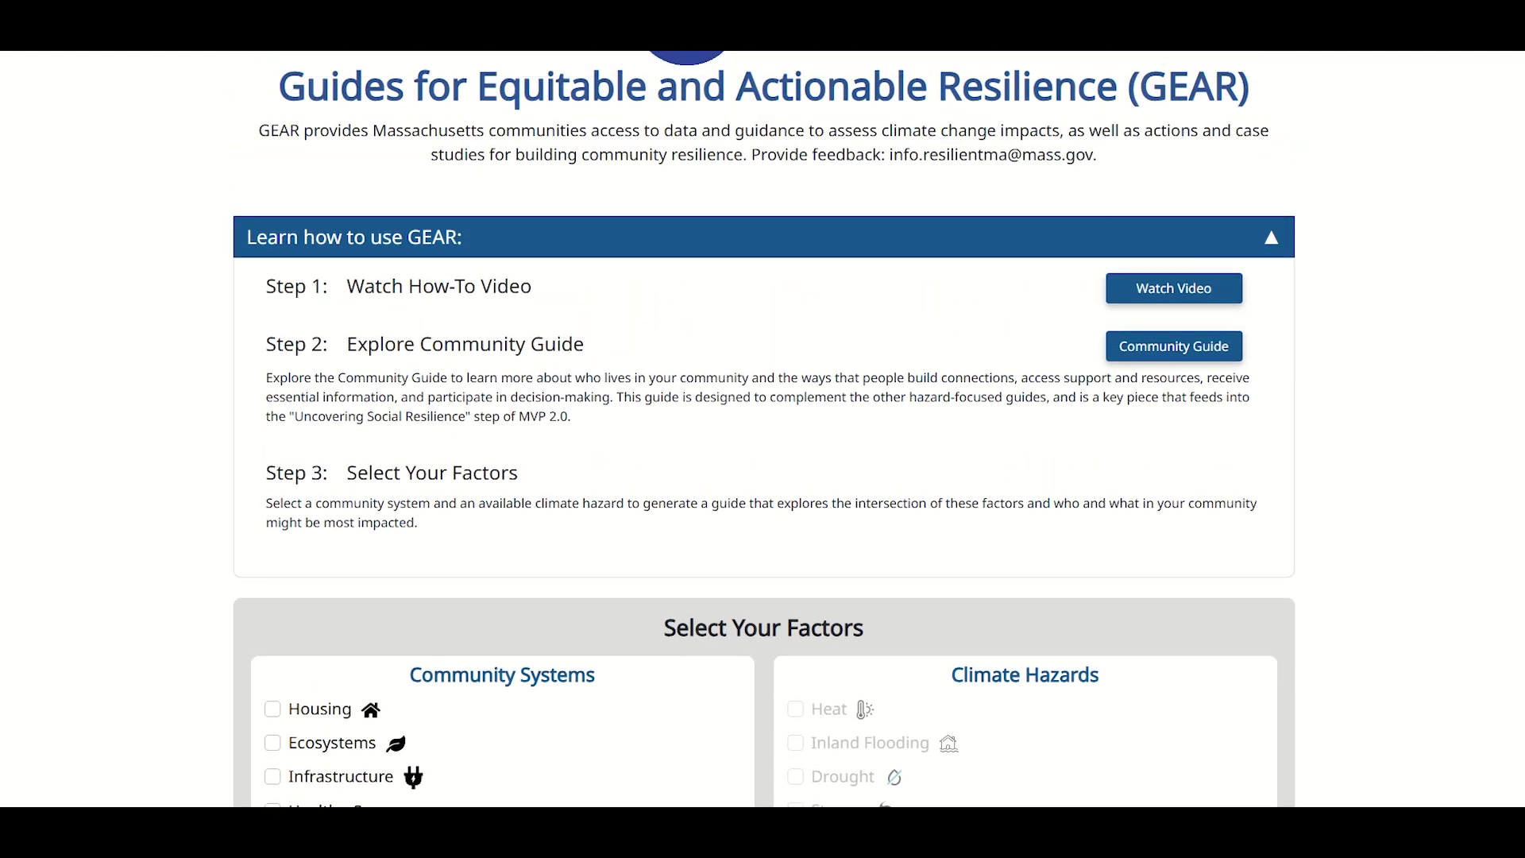
scroll(764, 428, up, 1)
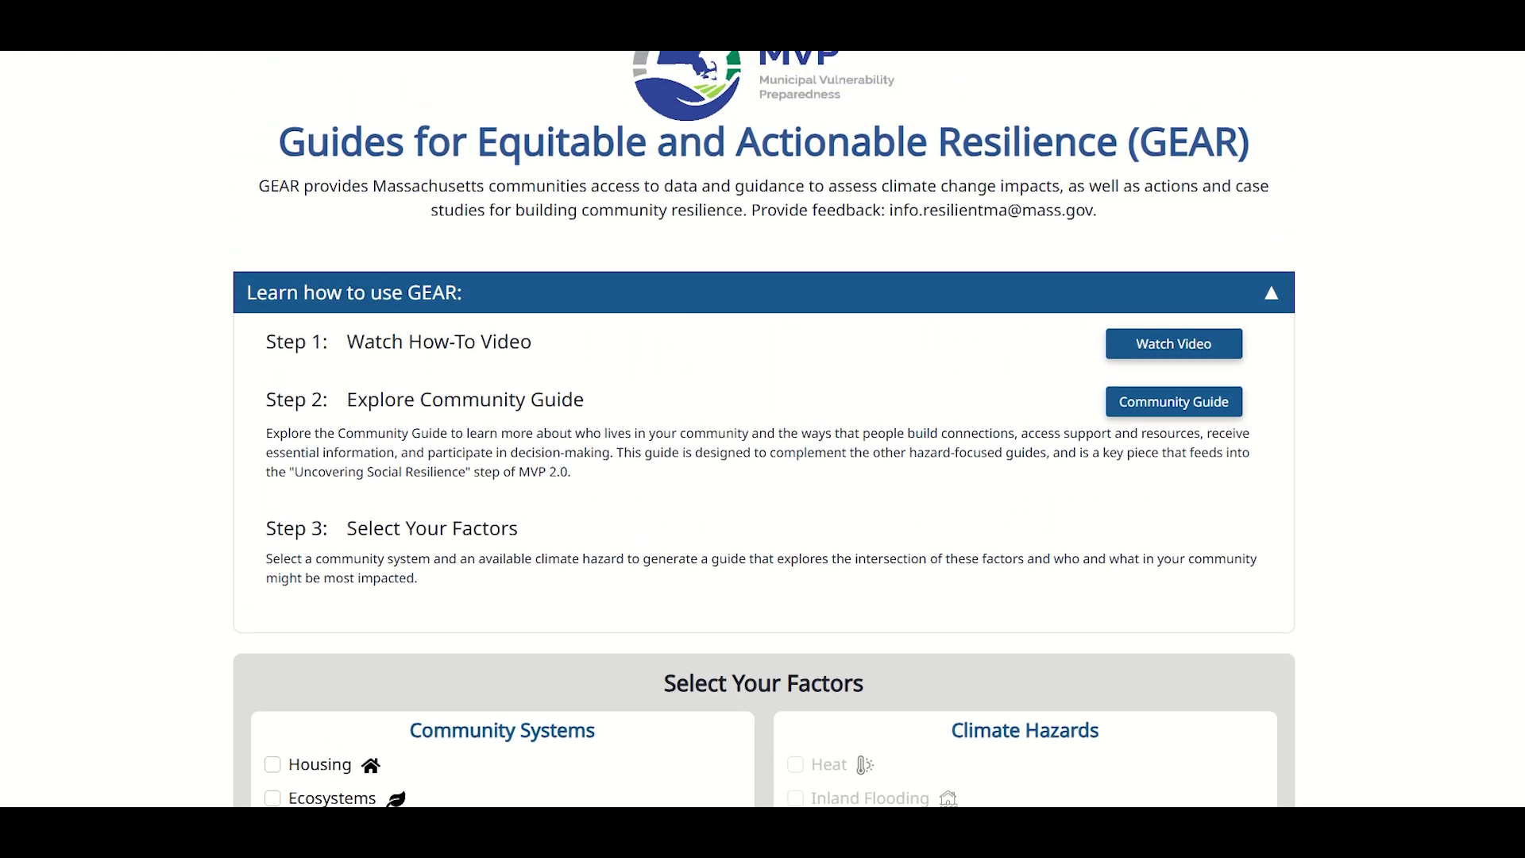
click(1202, 418)
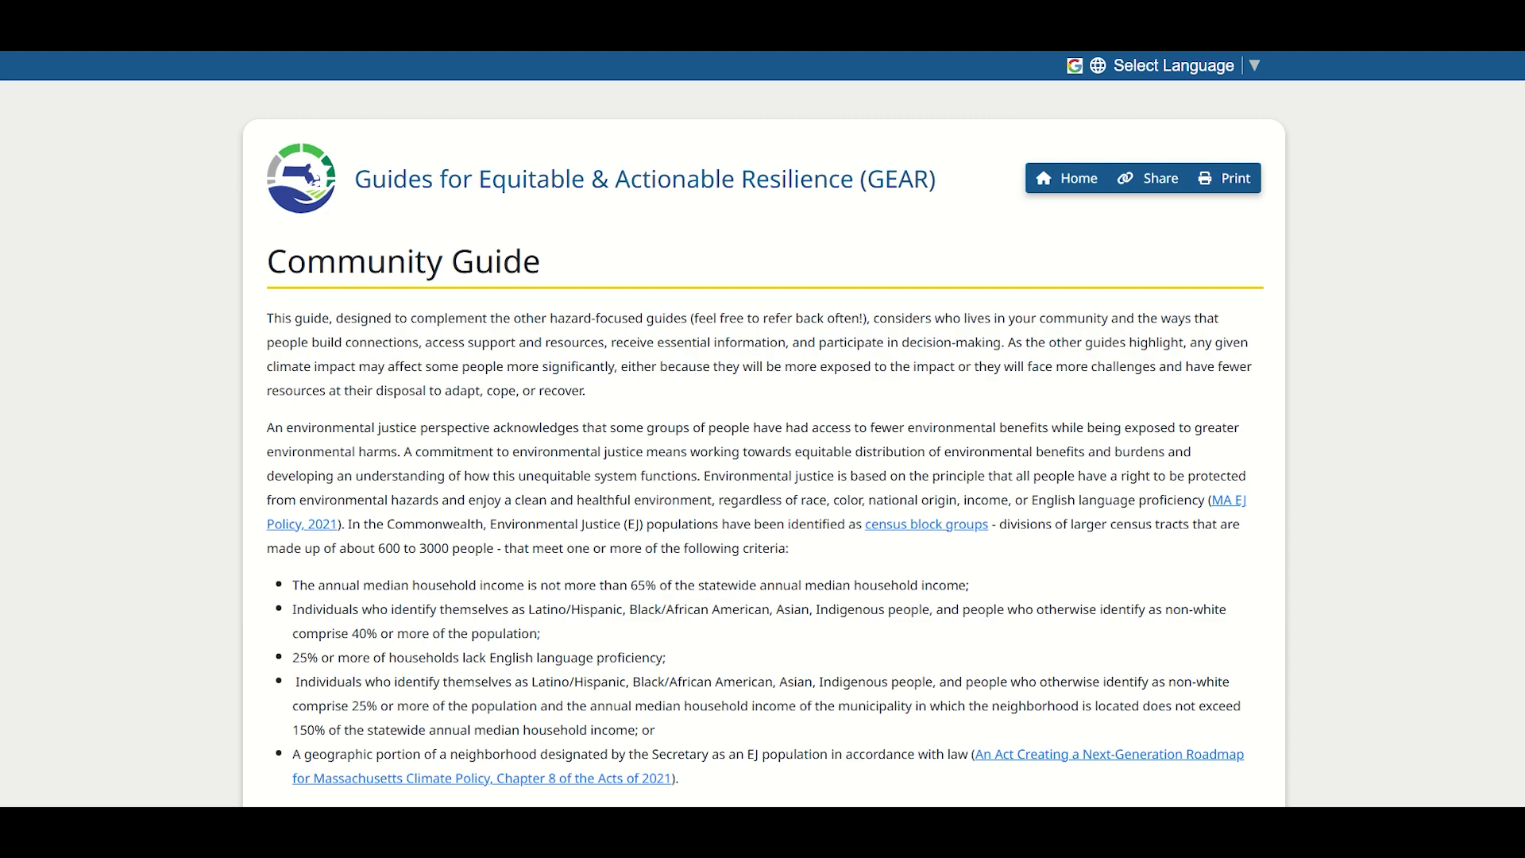
- Expand both questions under Questions to Answer in the Community Guide
scroll(762, 429, down, 6)
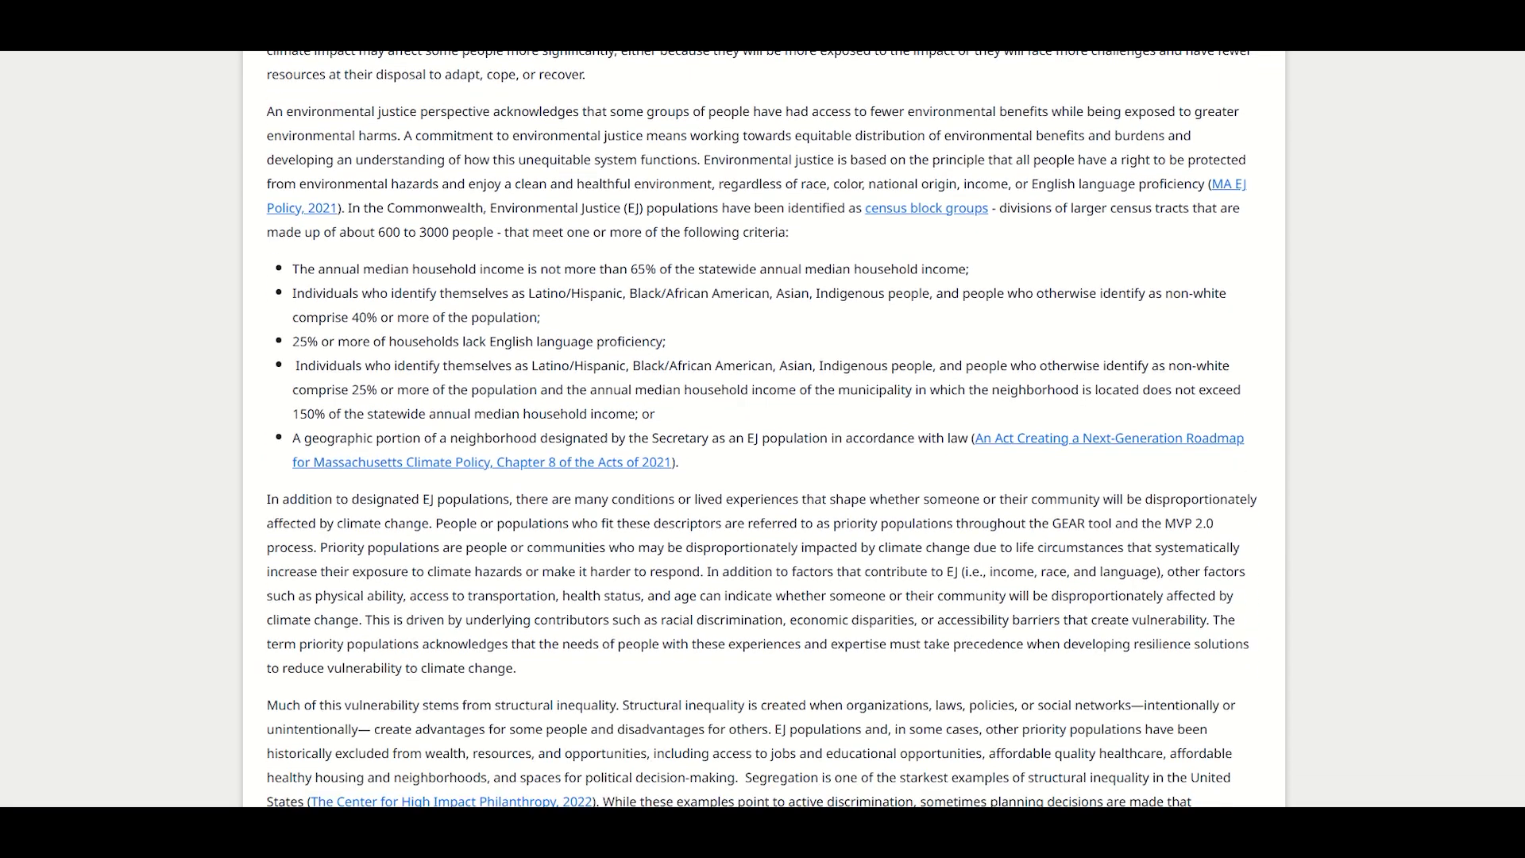
scroll(762, 429, down, 8)
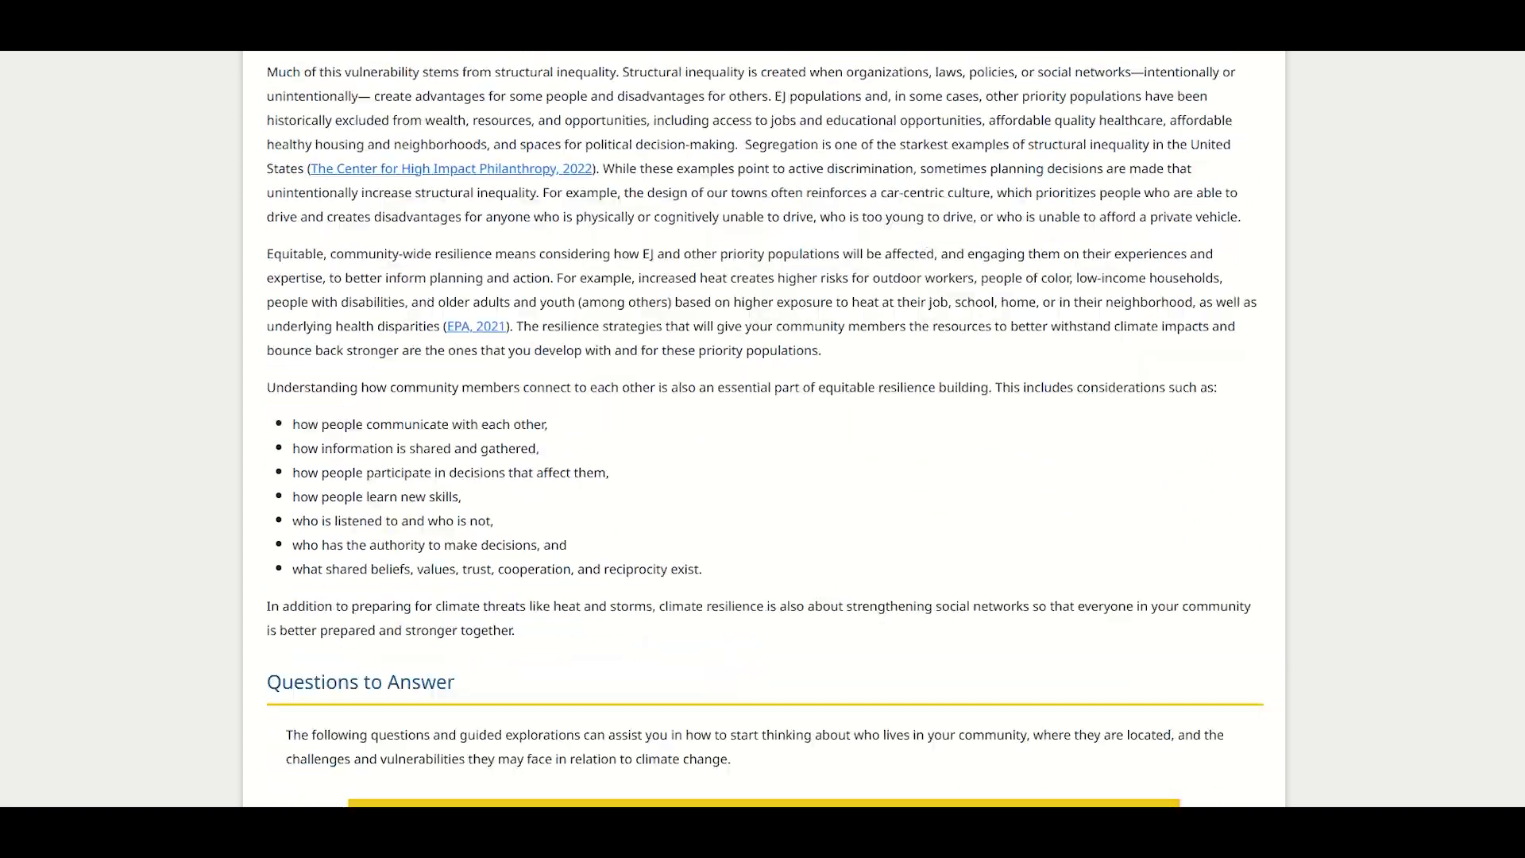
scroll(762, 429, down, 6)
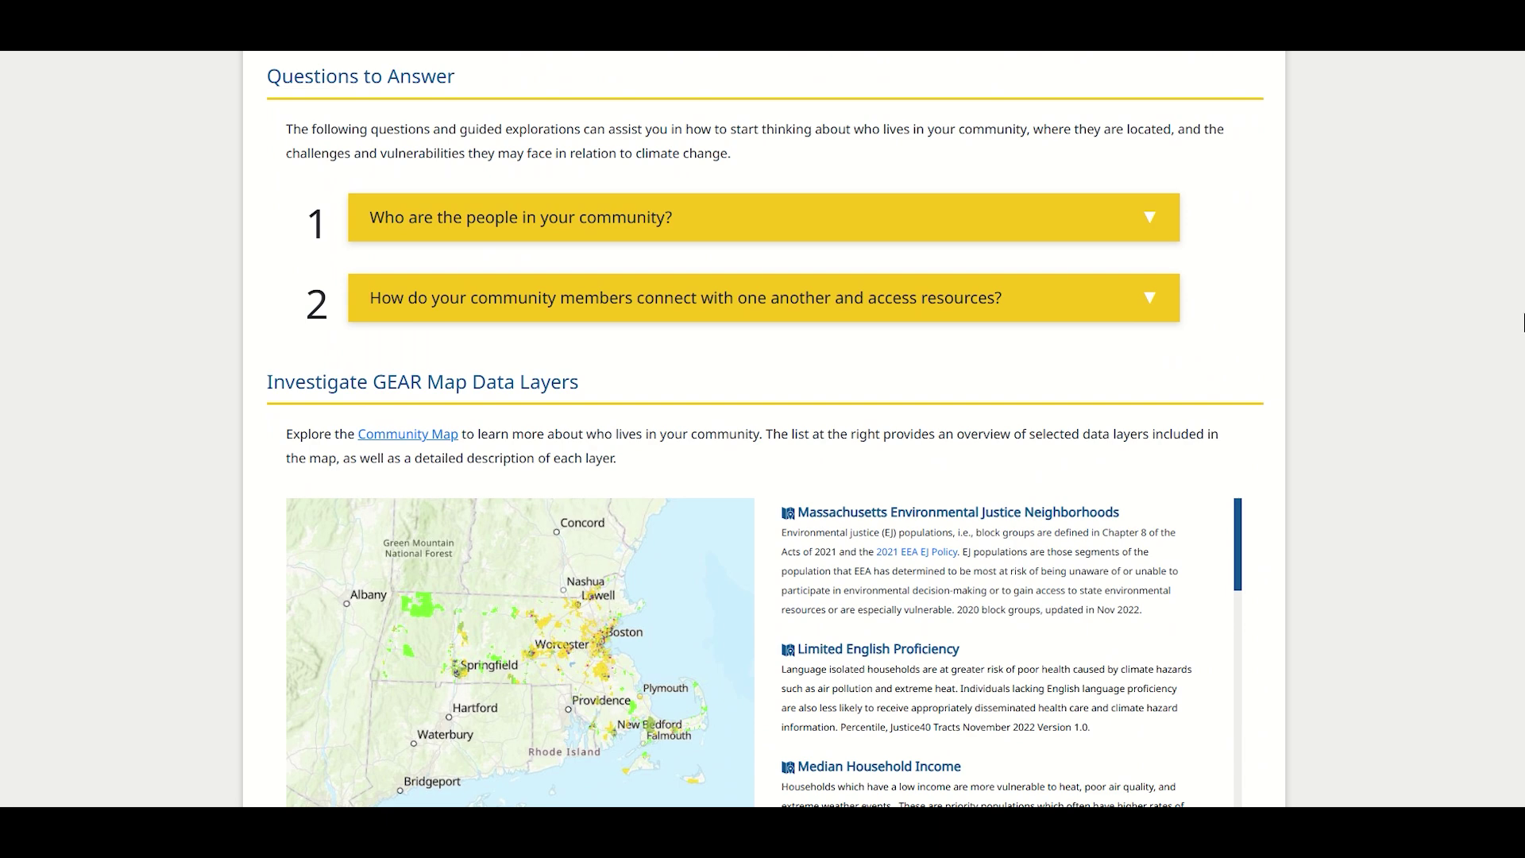
click(1151, 222)
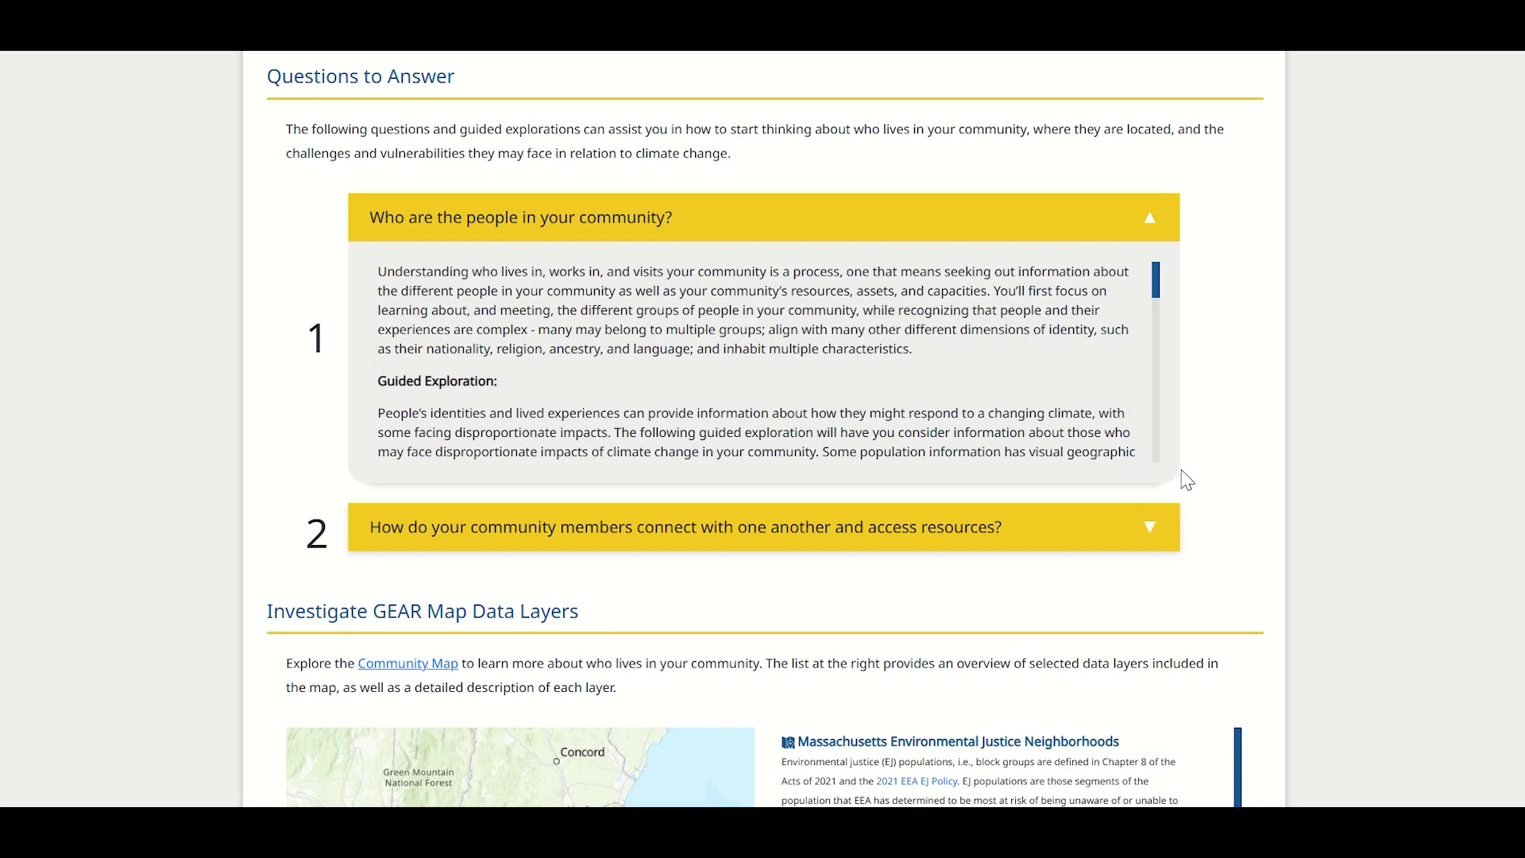
click(1150, 529)
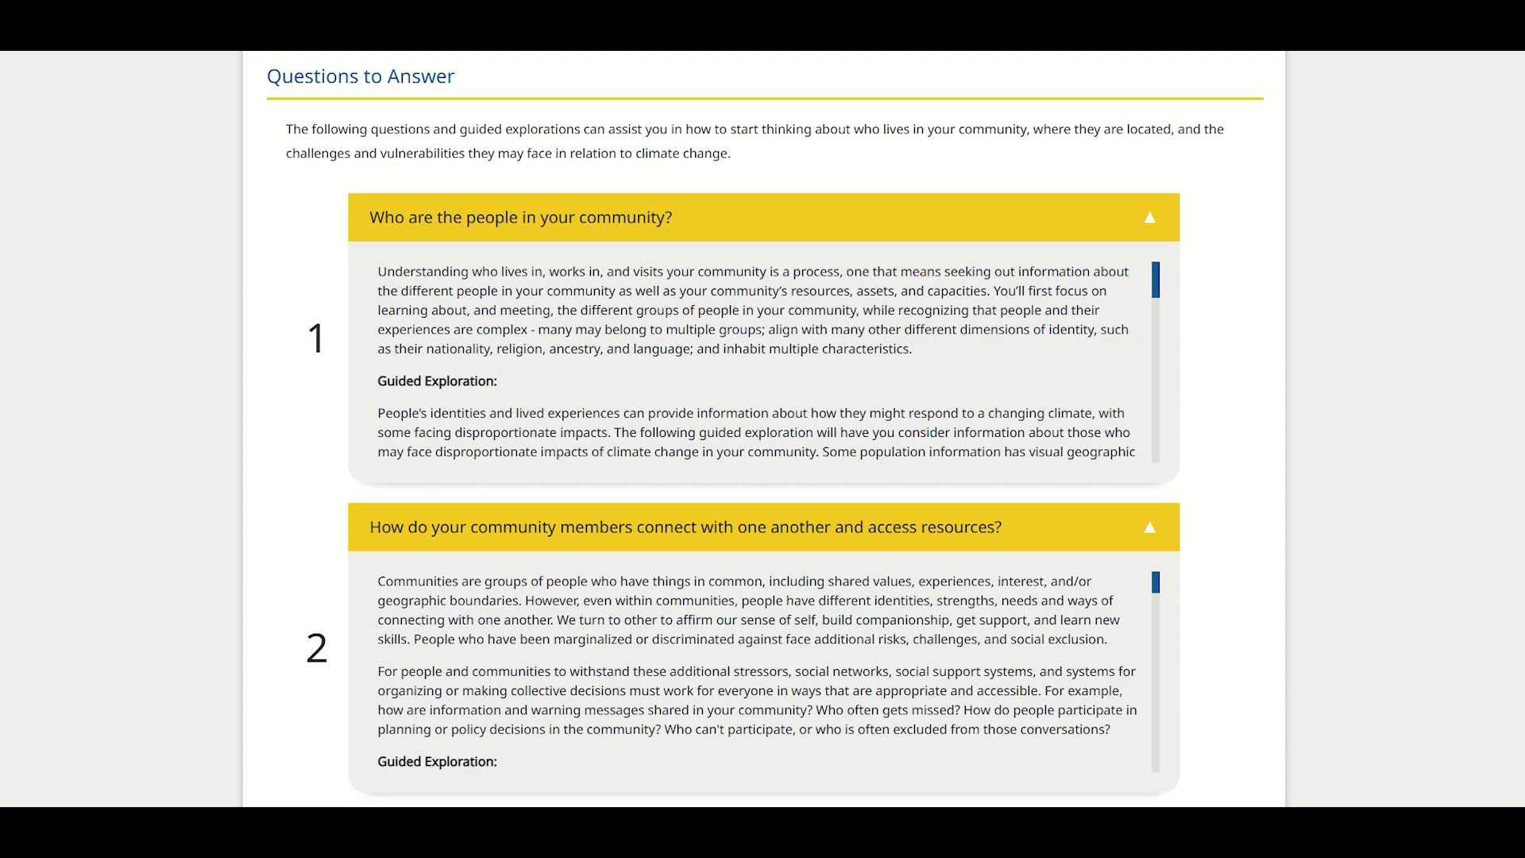
- Open the Community map from the guide's map data layers section and look through its list of layers
scroll(762, 429, down, 10)
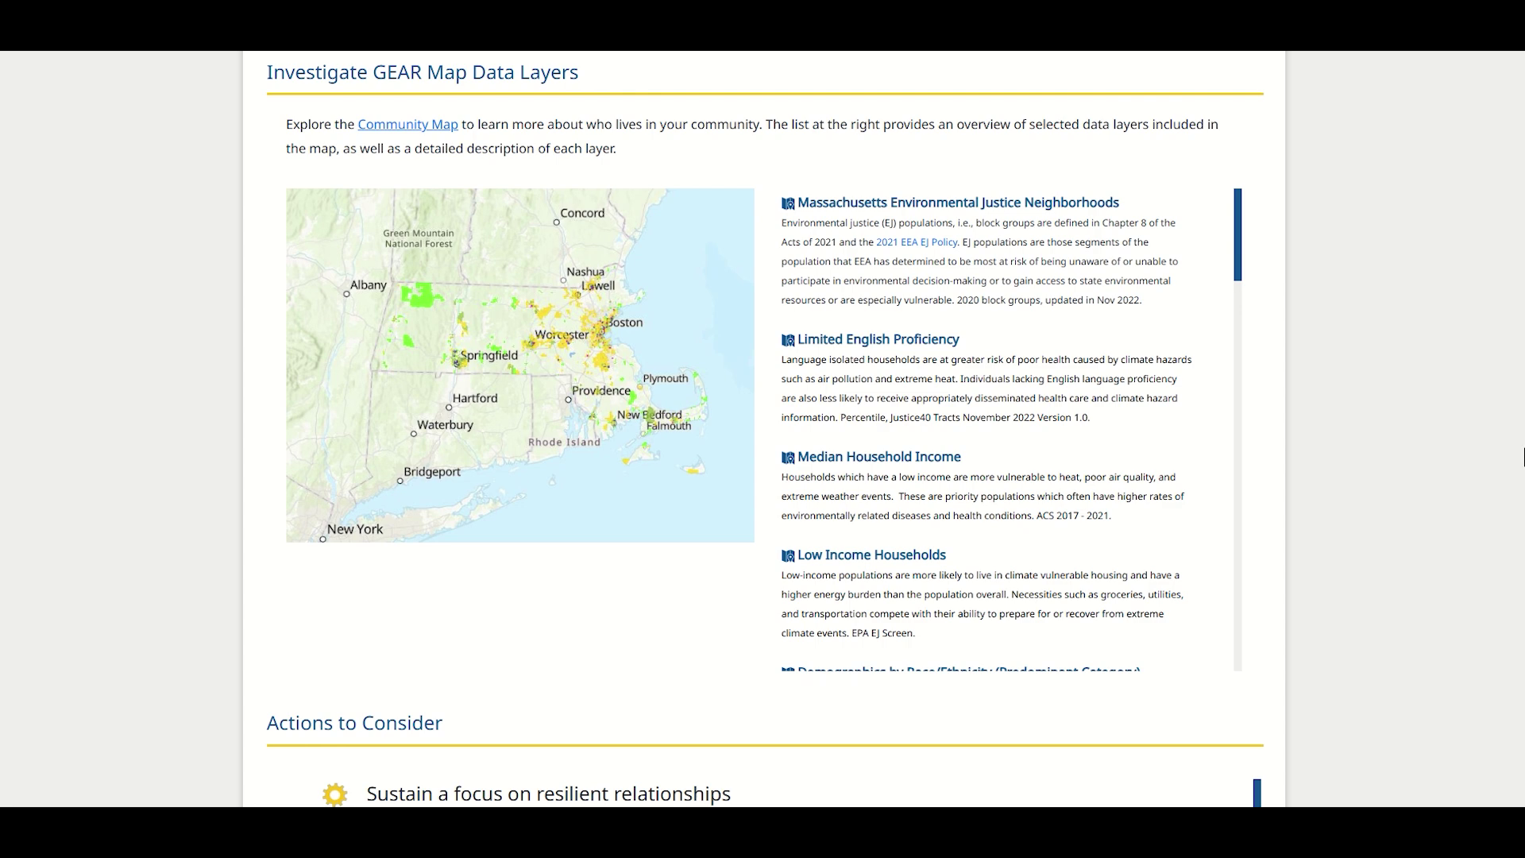
click(663, 269)
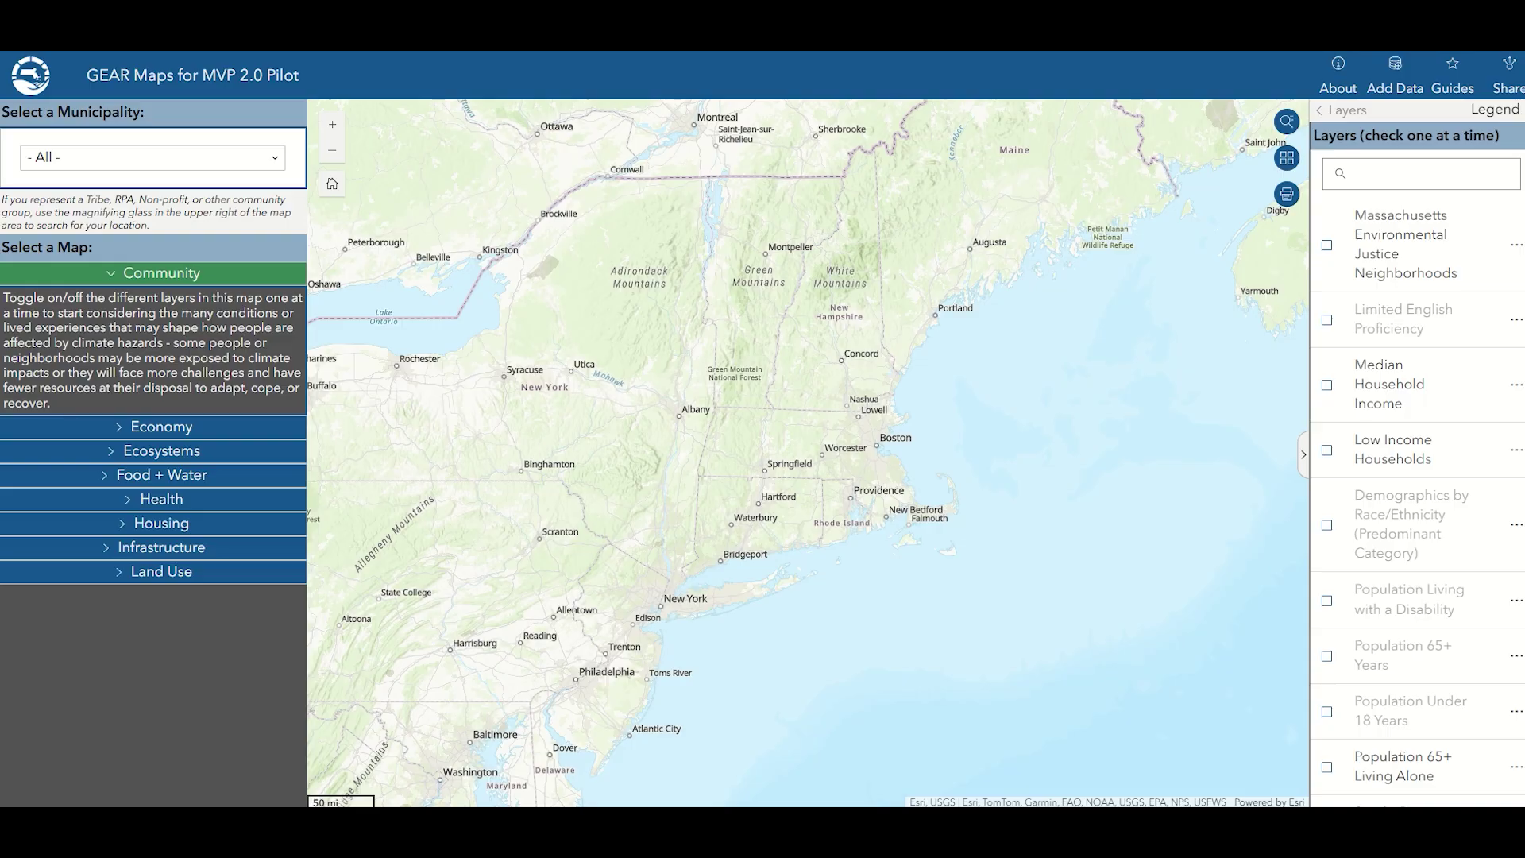
scroll(1417, 476, down, 4)
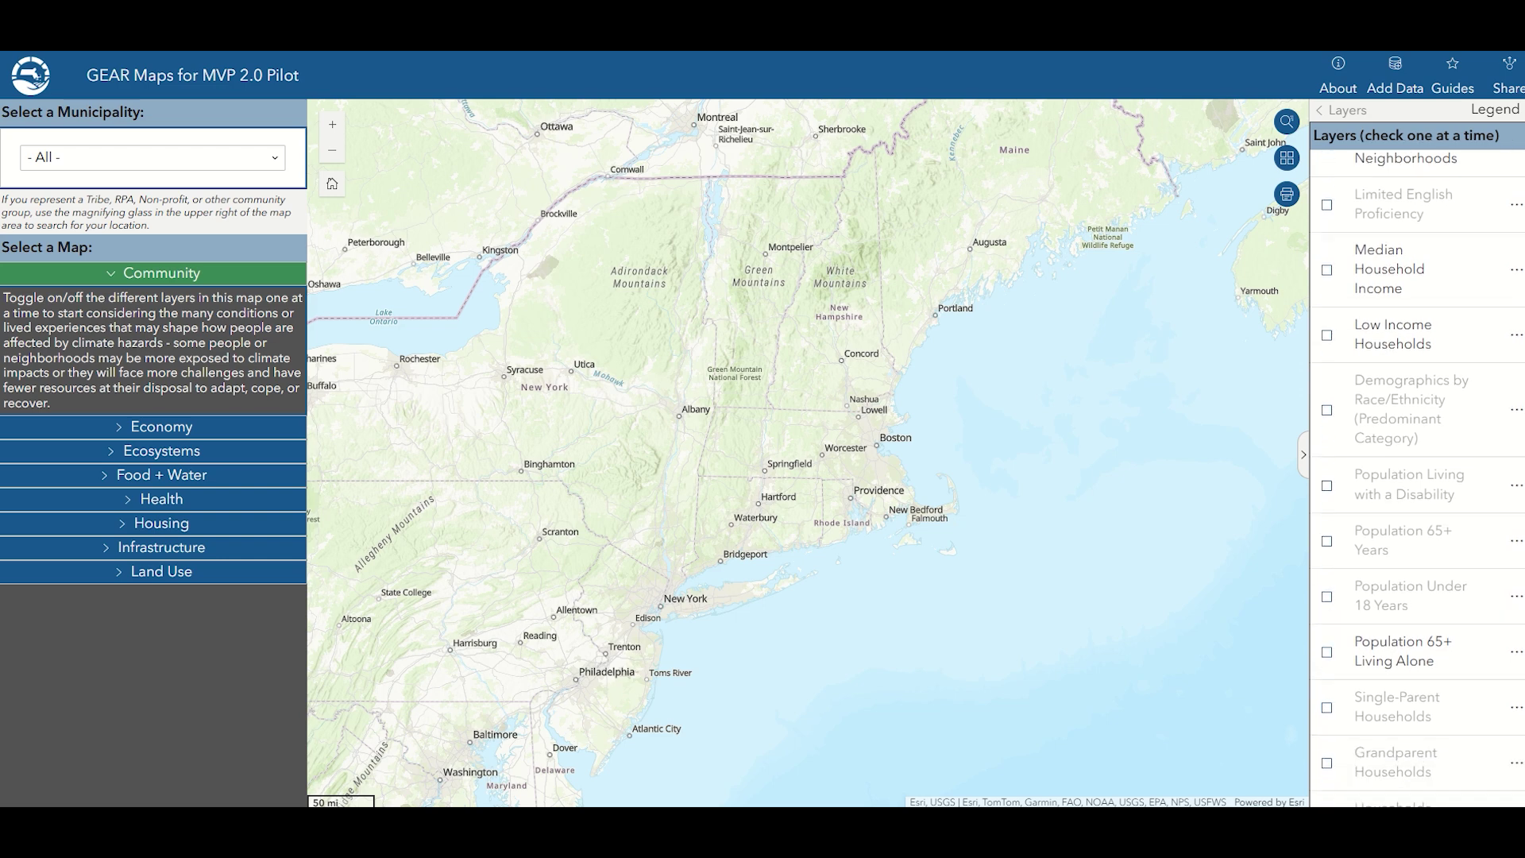
scroll(1417, 476, down, 4)
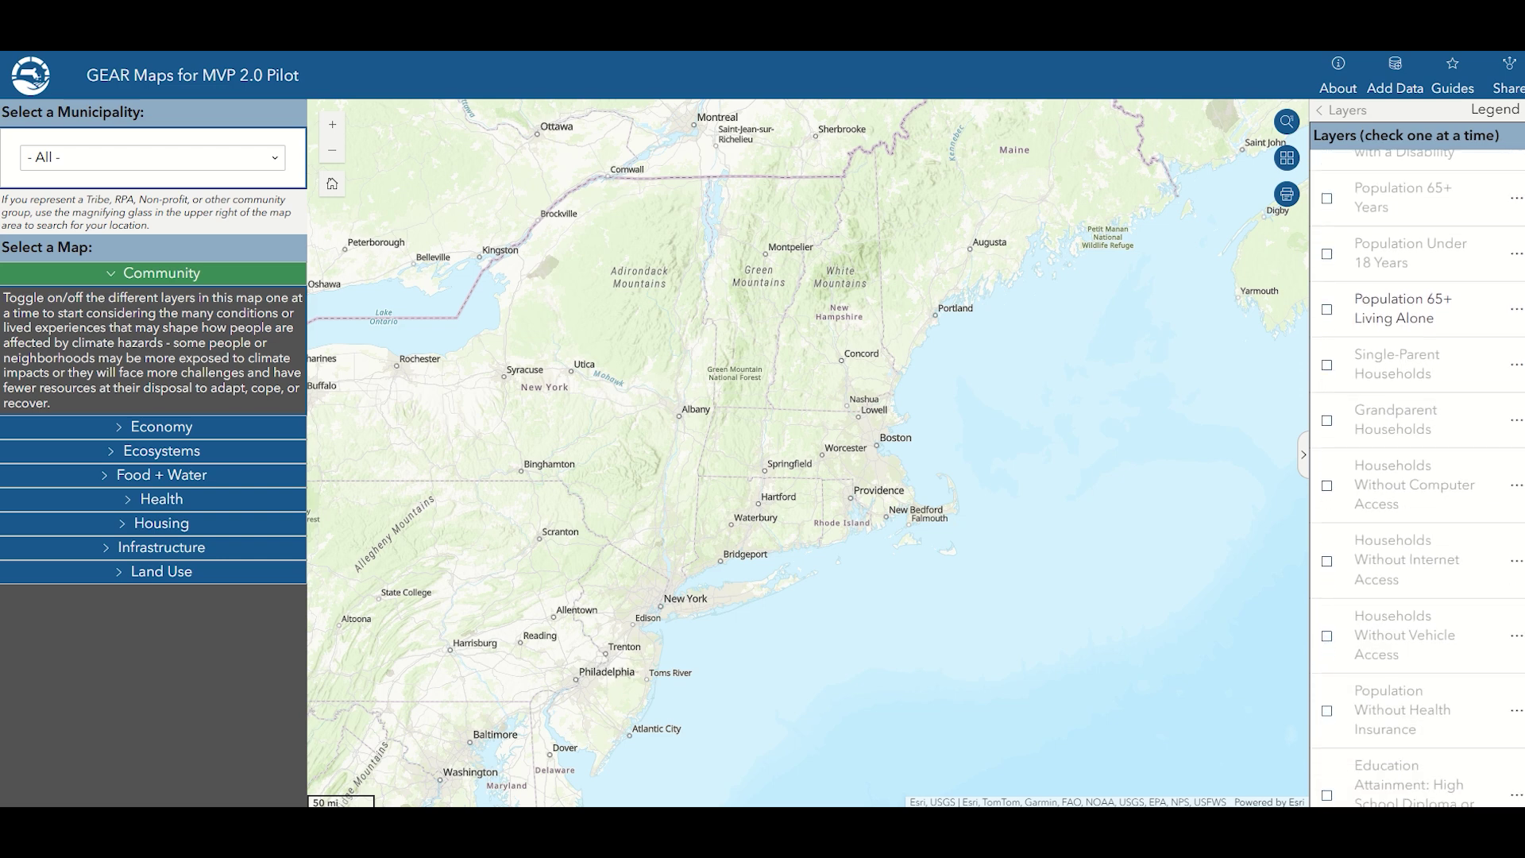
scroll(1418, 477, down, 2)
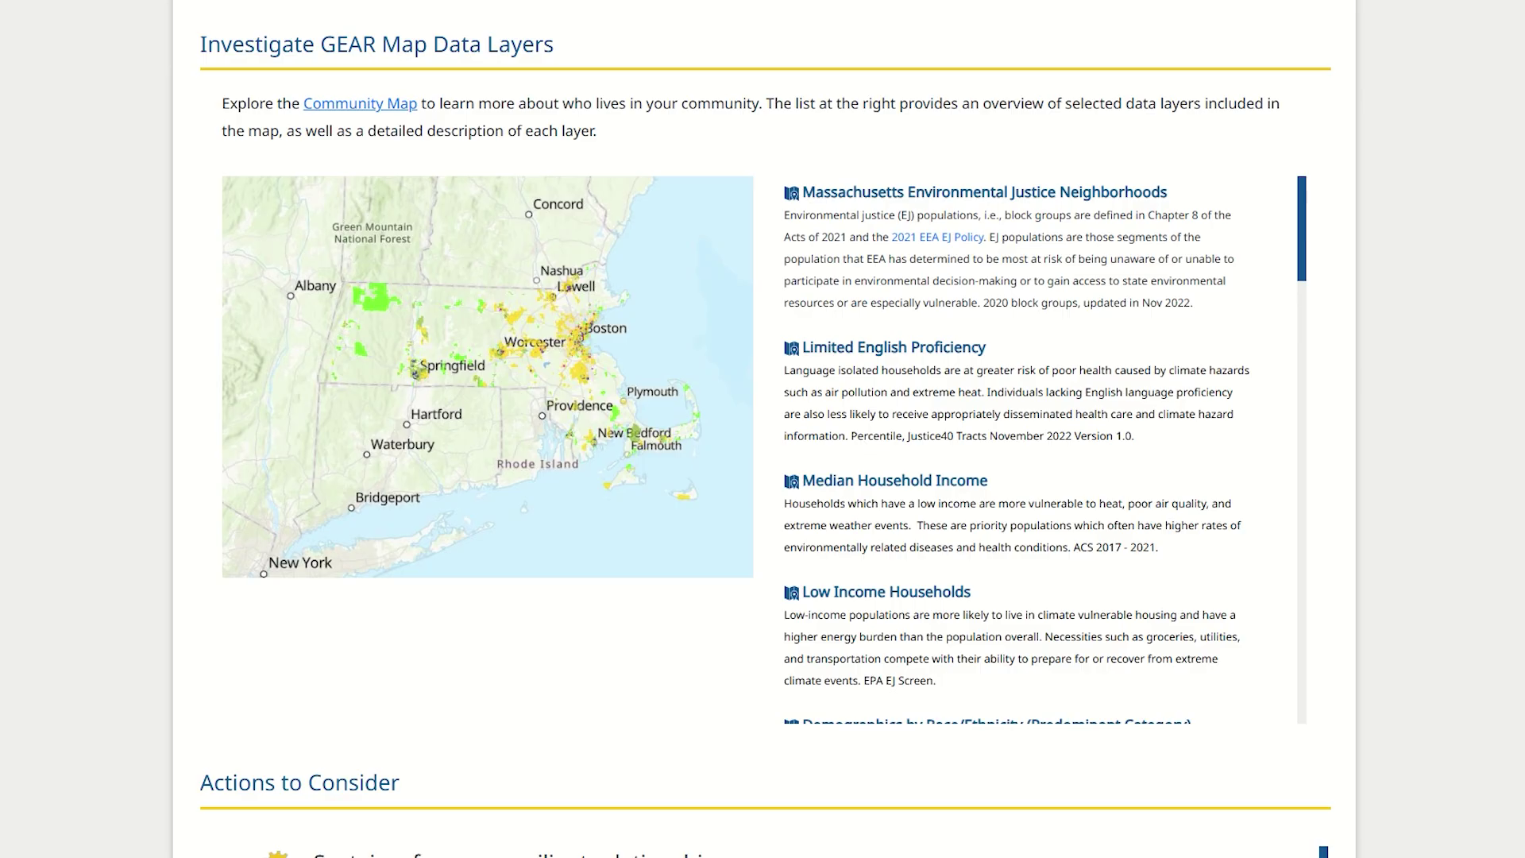
- Read through the Community Guide's Actions to Consider and Explore MVP Projects sections
scroll(762, 428, down, 7)
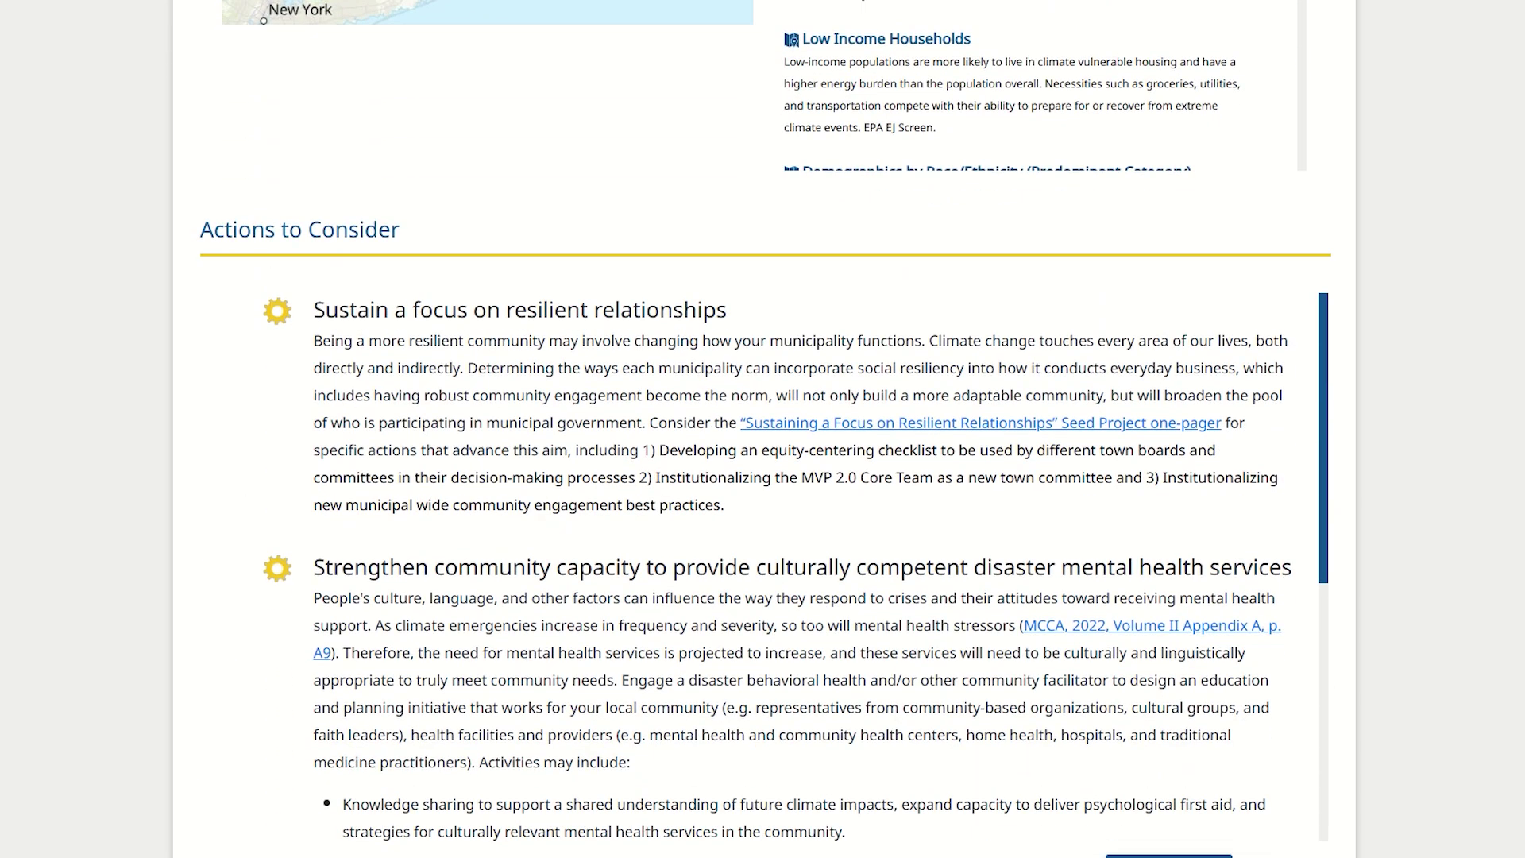
scroll(762, 429, down, 2)
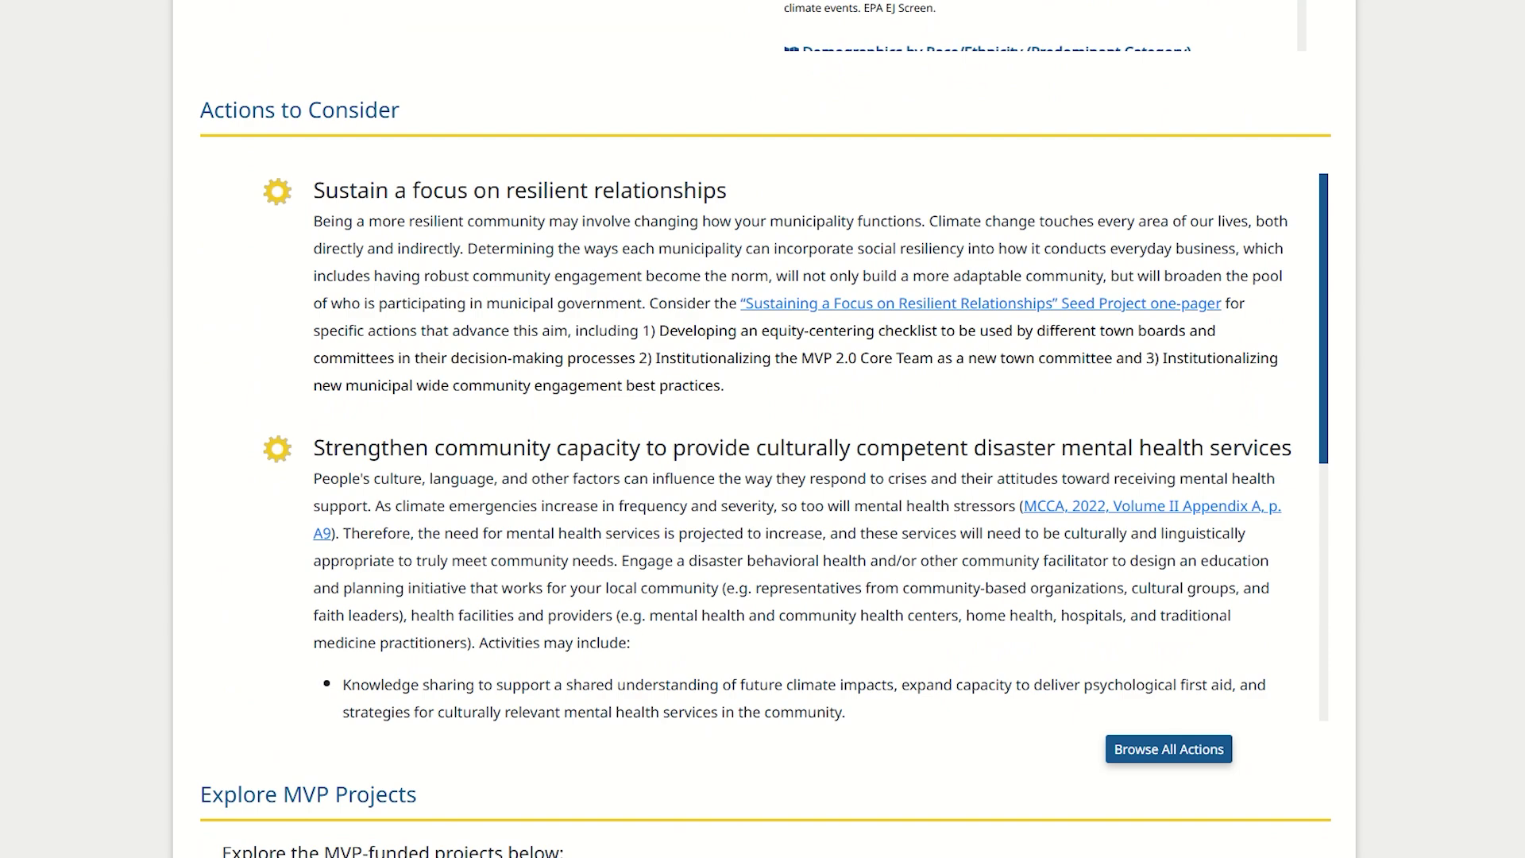
scroll(763, 428, down, 5)
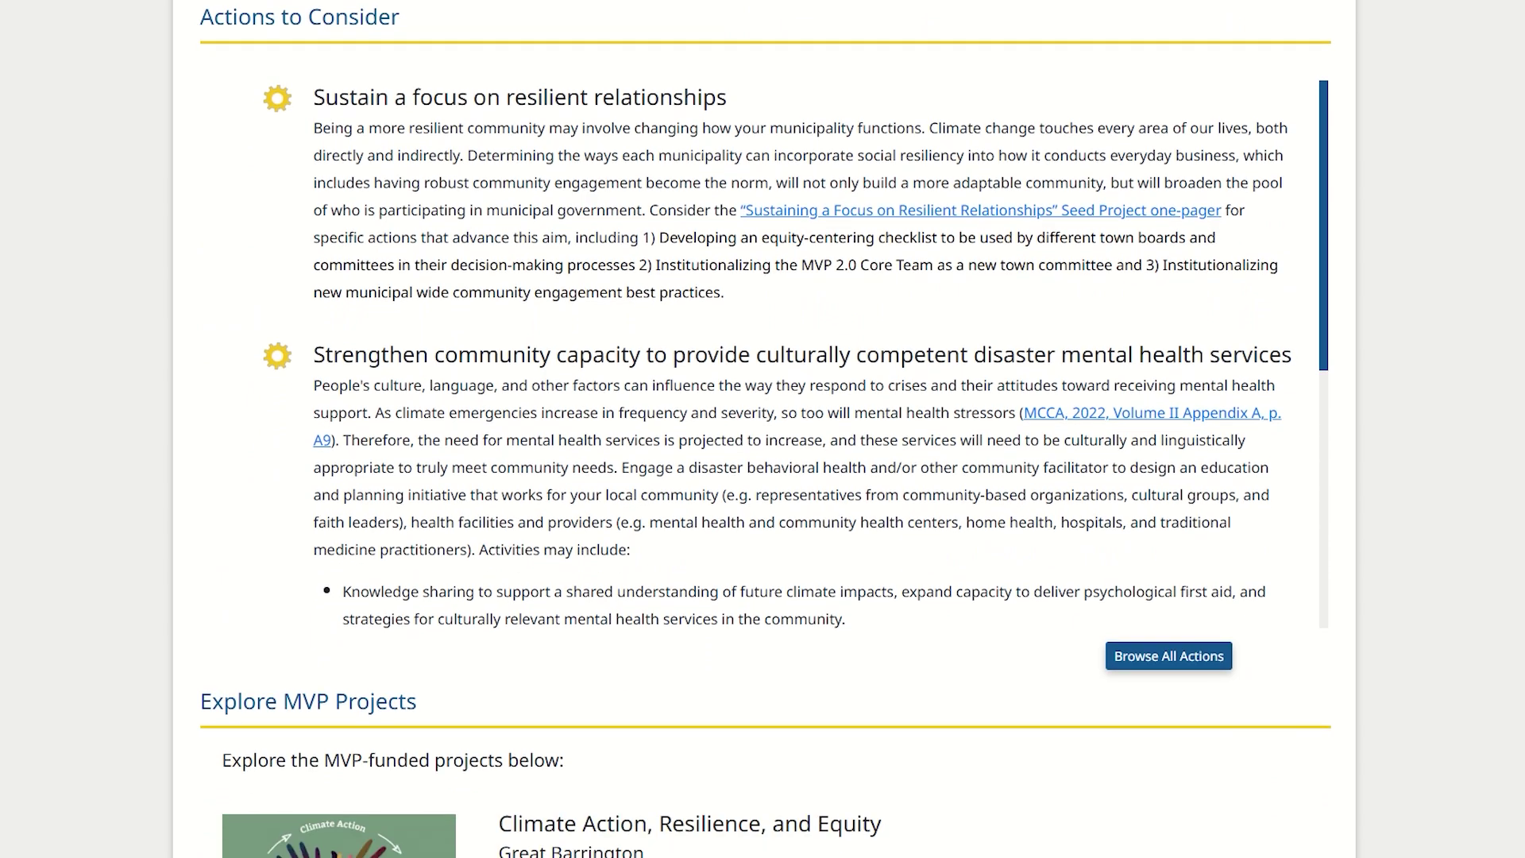
scroll(762, 428, down, 5)
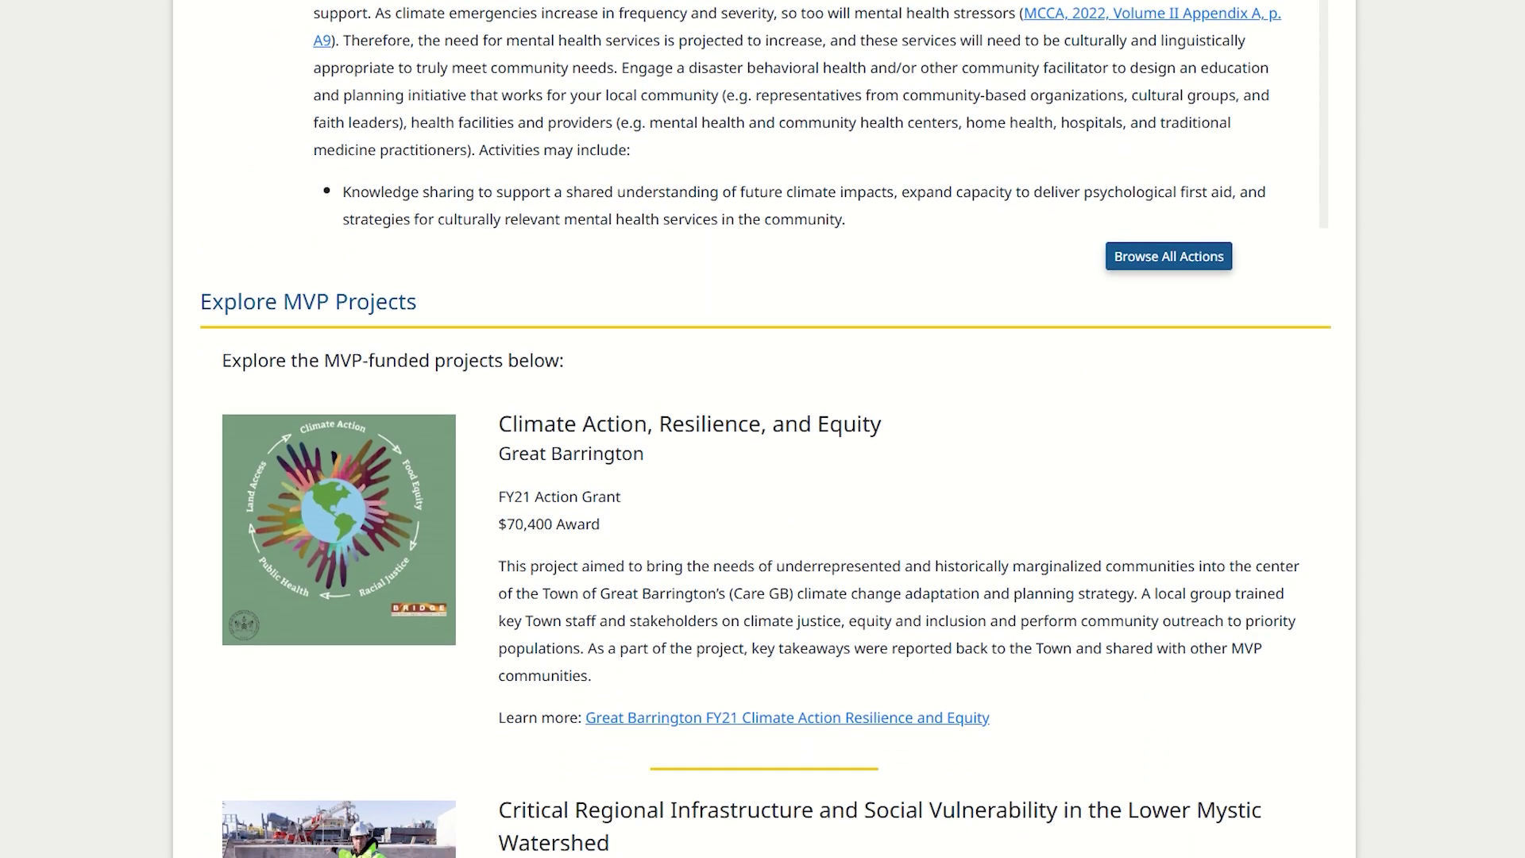
scroll(763, 429, down, 10)
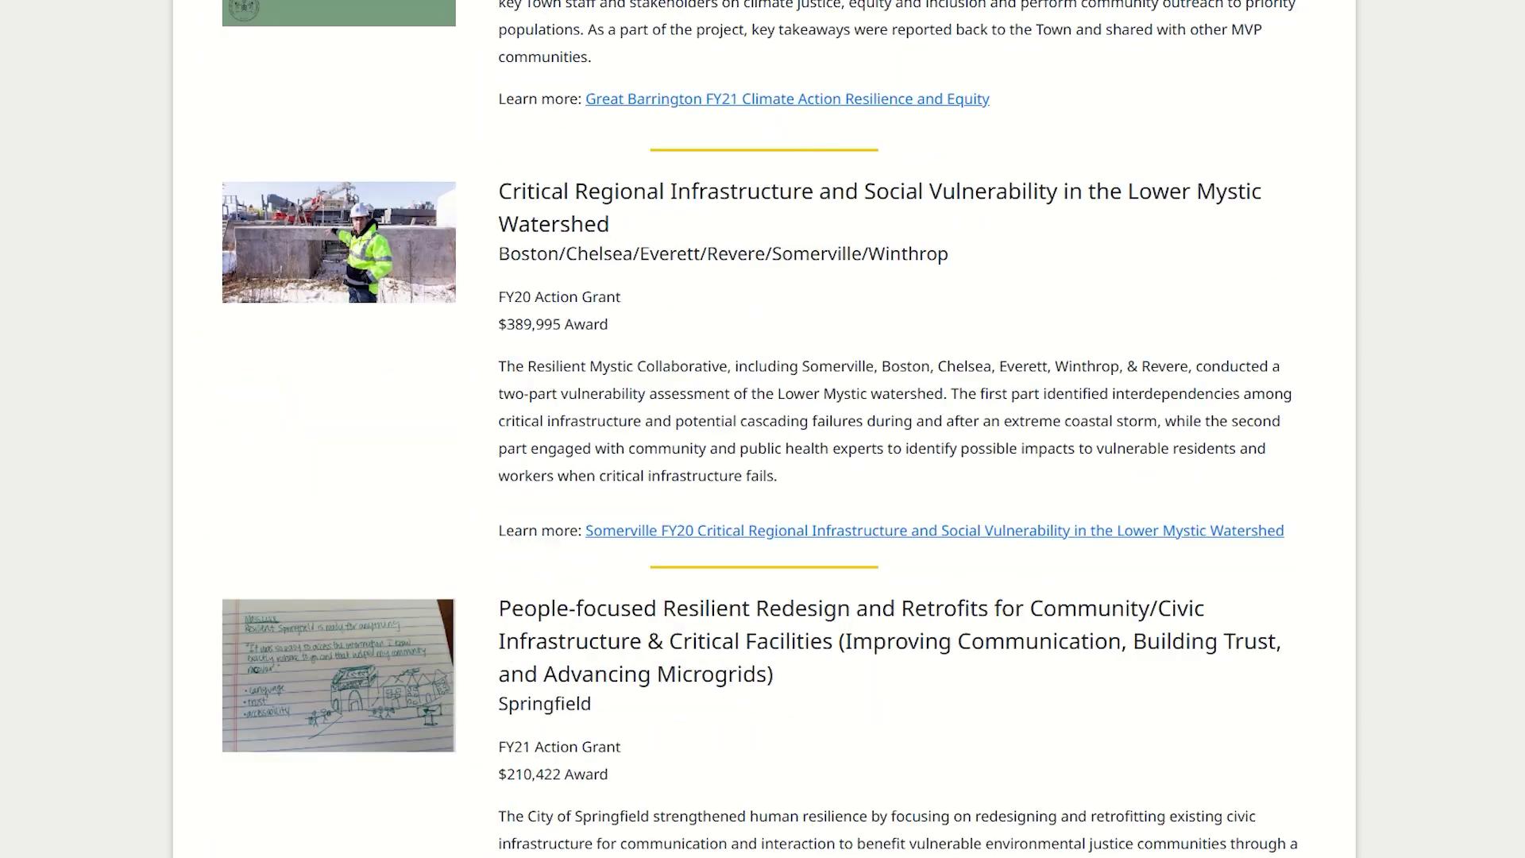
scroll(763, 428, down, 5)
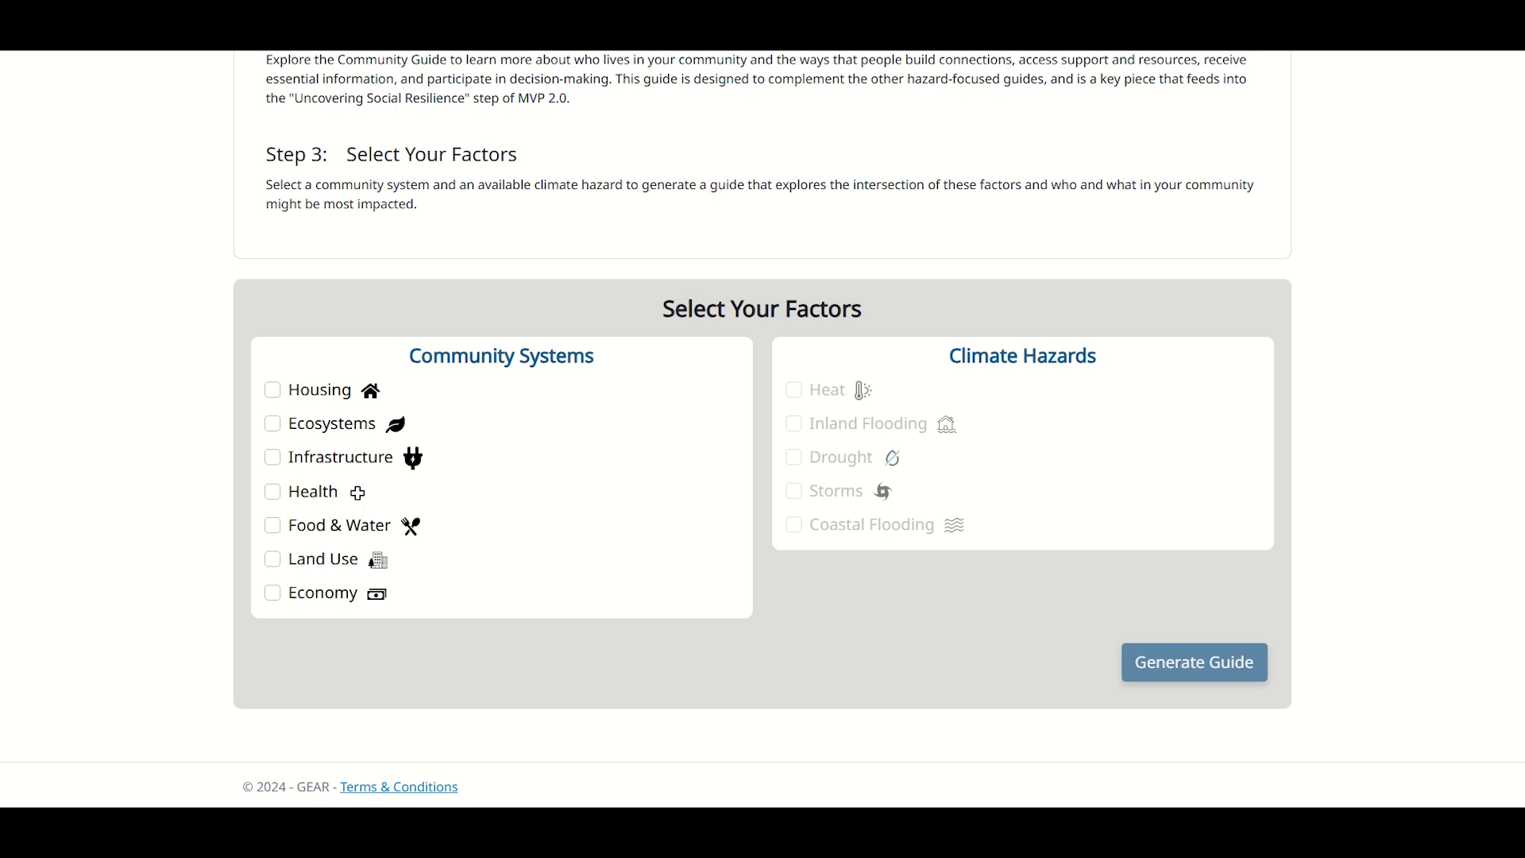
- Generate a guide for the Housing community system and the Heat climate hazard
click(273, 392)
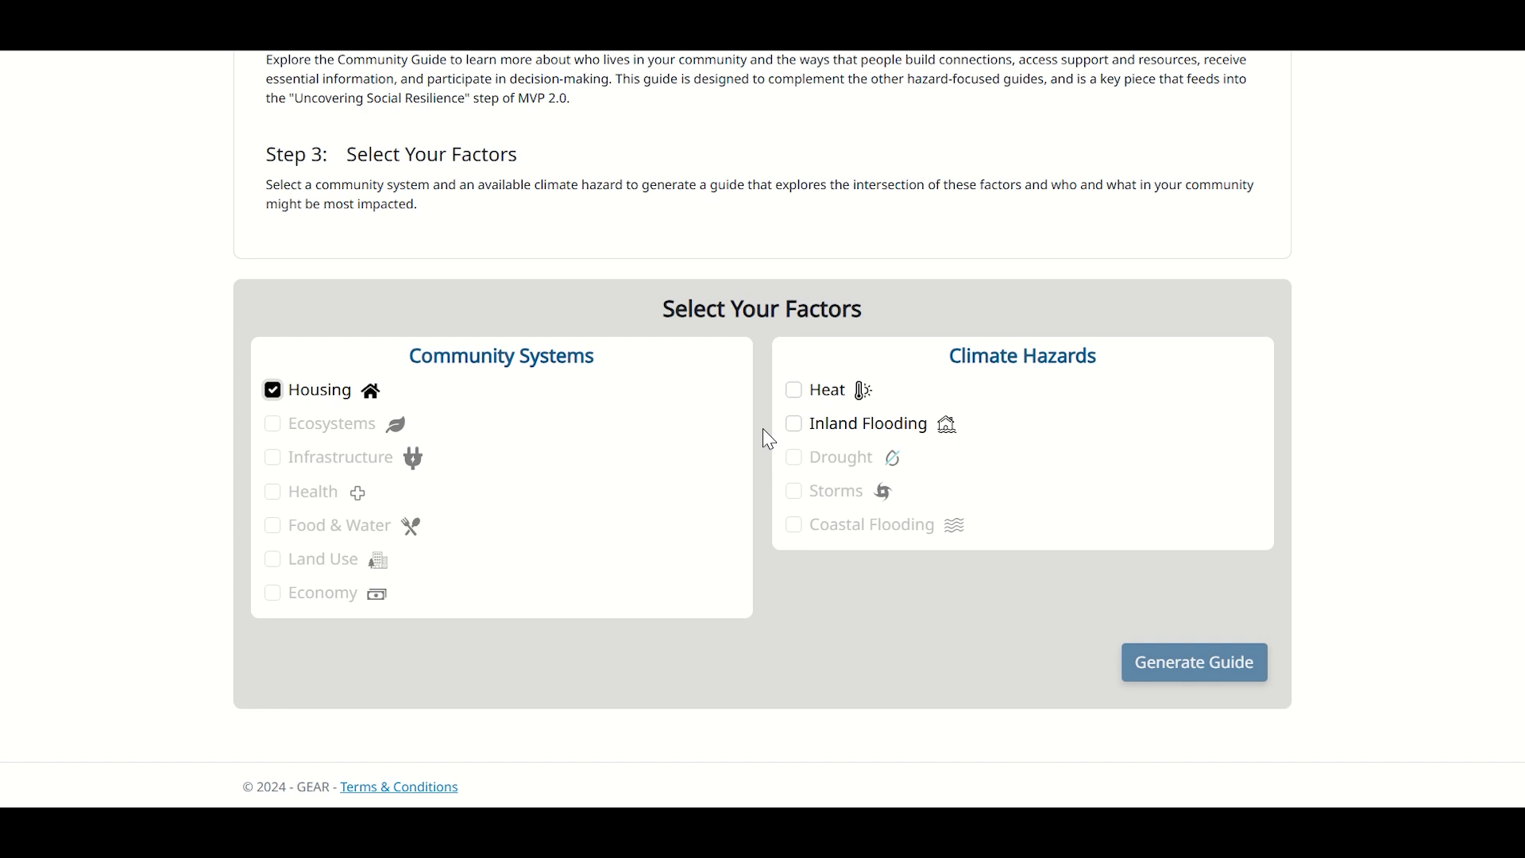
click(795, 393)
click(1215, 677)
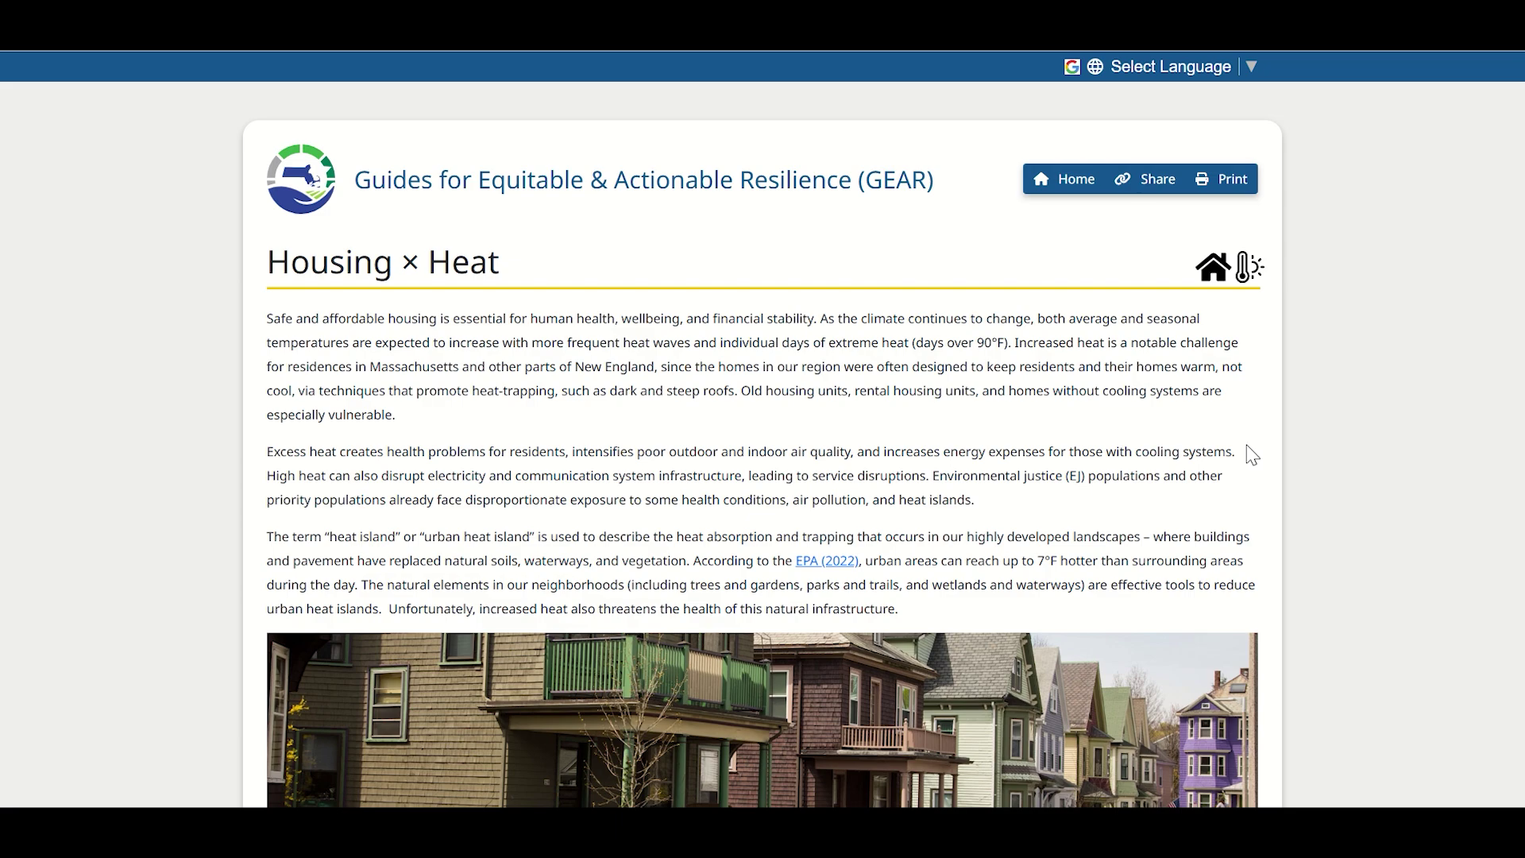
- Expand the question on how increased heat affects where we live and go to its Guided Exploration
scroll(1353, 461, down, 1)
scroll(1352, 460, down, 5)
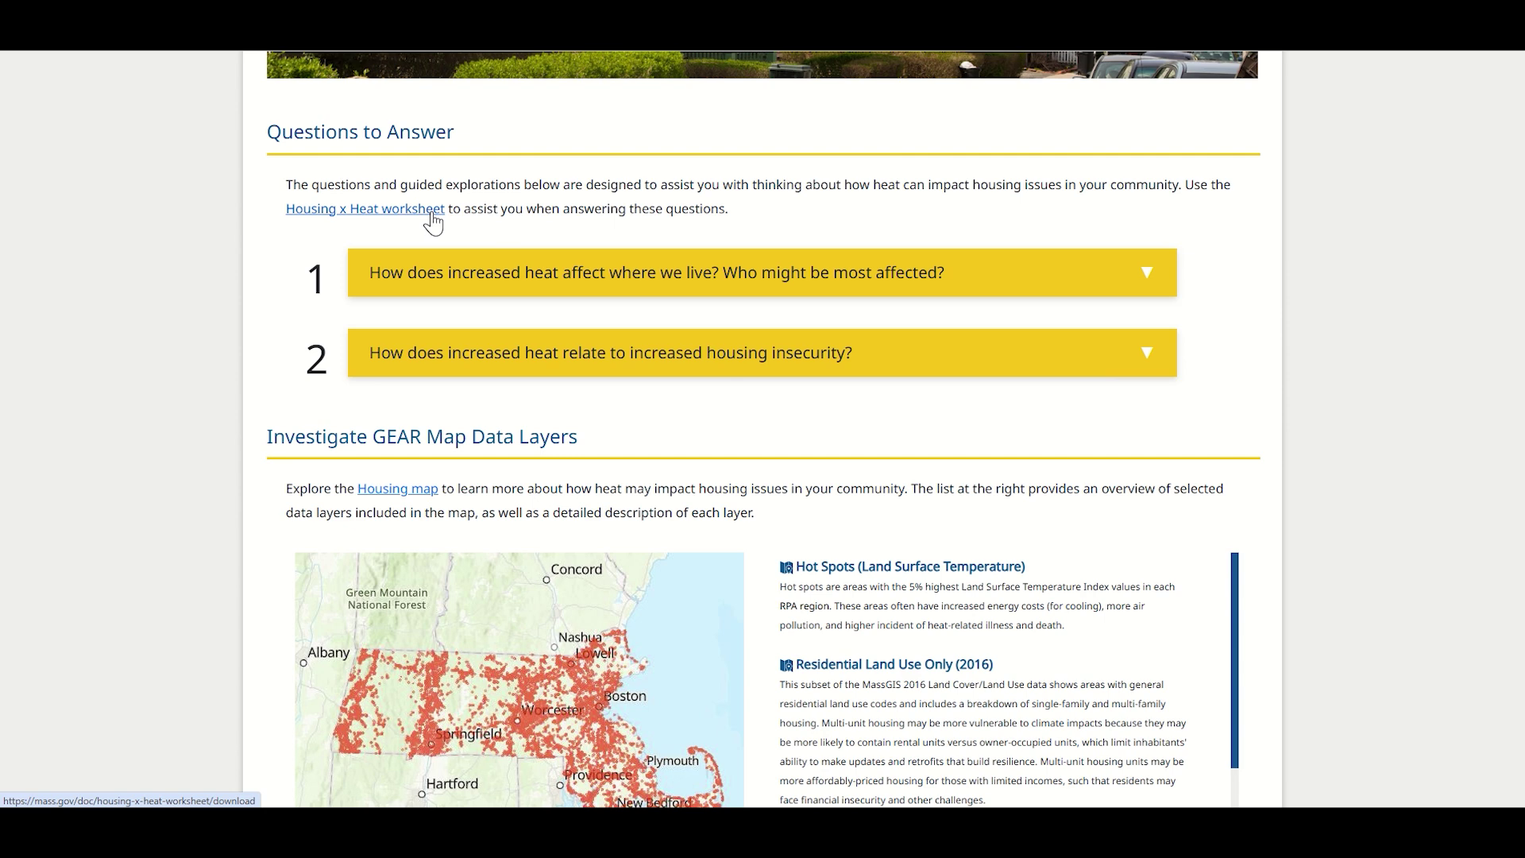
click(1147, 279)
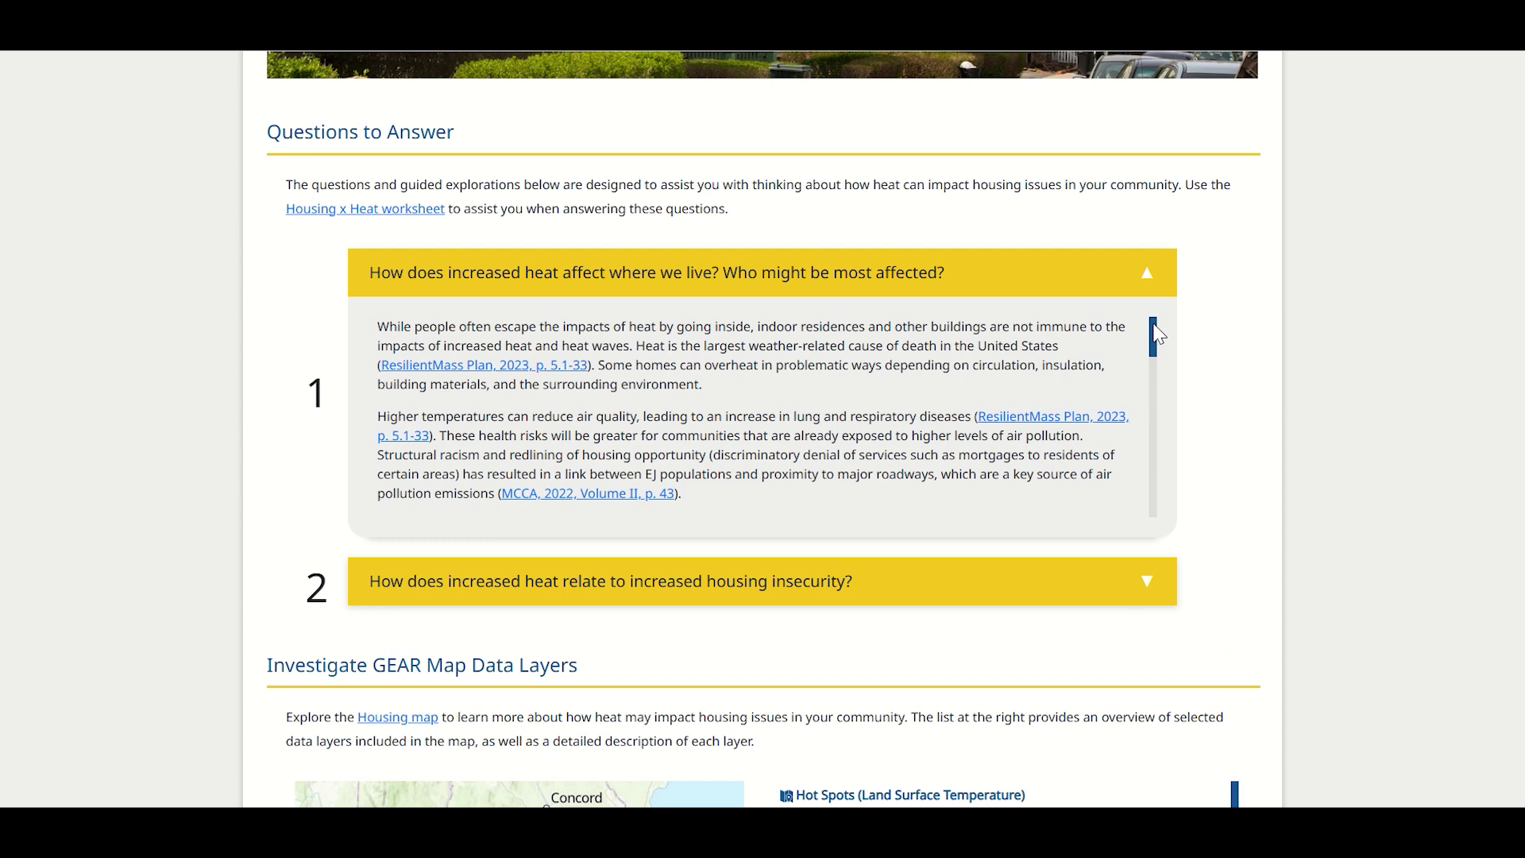
drag(1156, 333, 1154, 431)
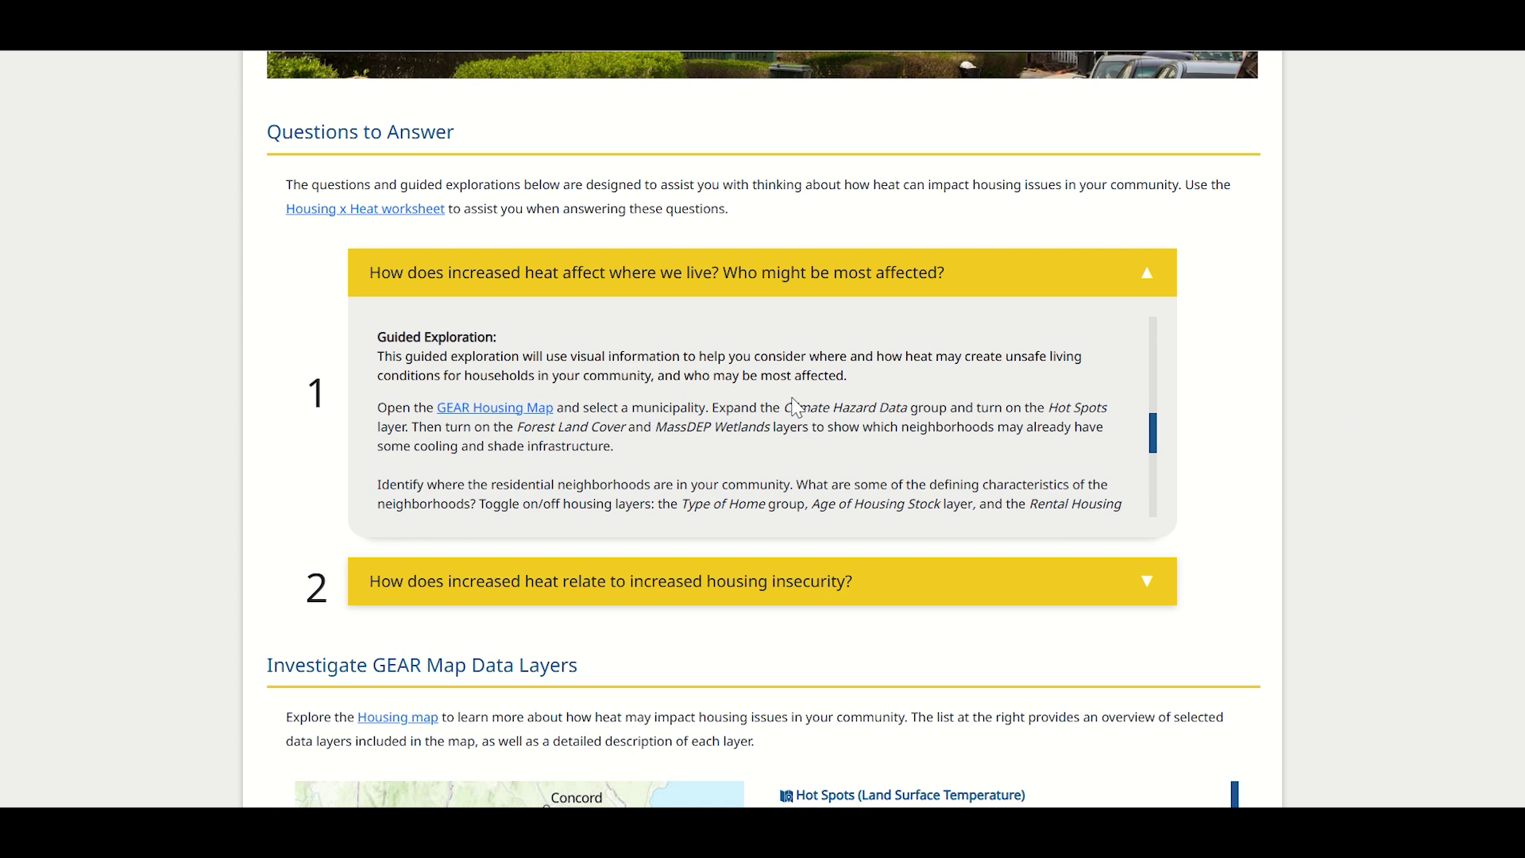
- Open the Housing map with the Housing x Heat layers from the guide's map data layers section
scroll(1342, 458, down, 6)
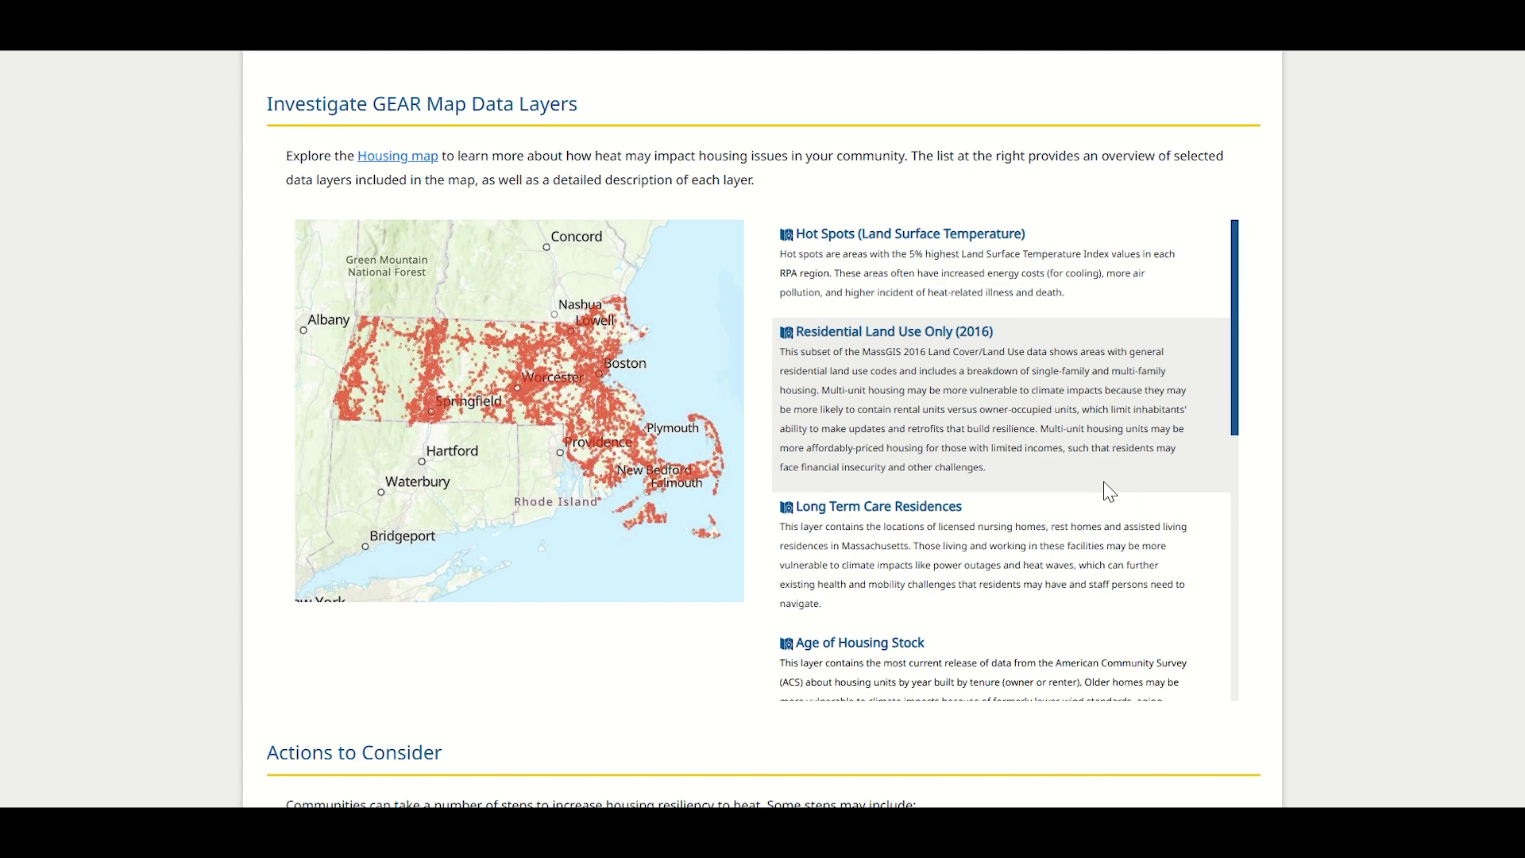
click(548, 446)
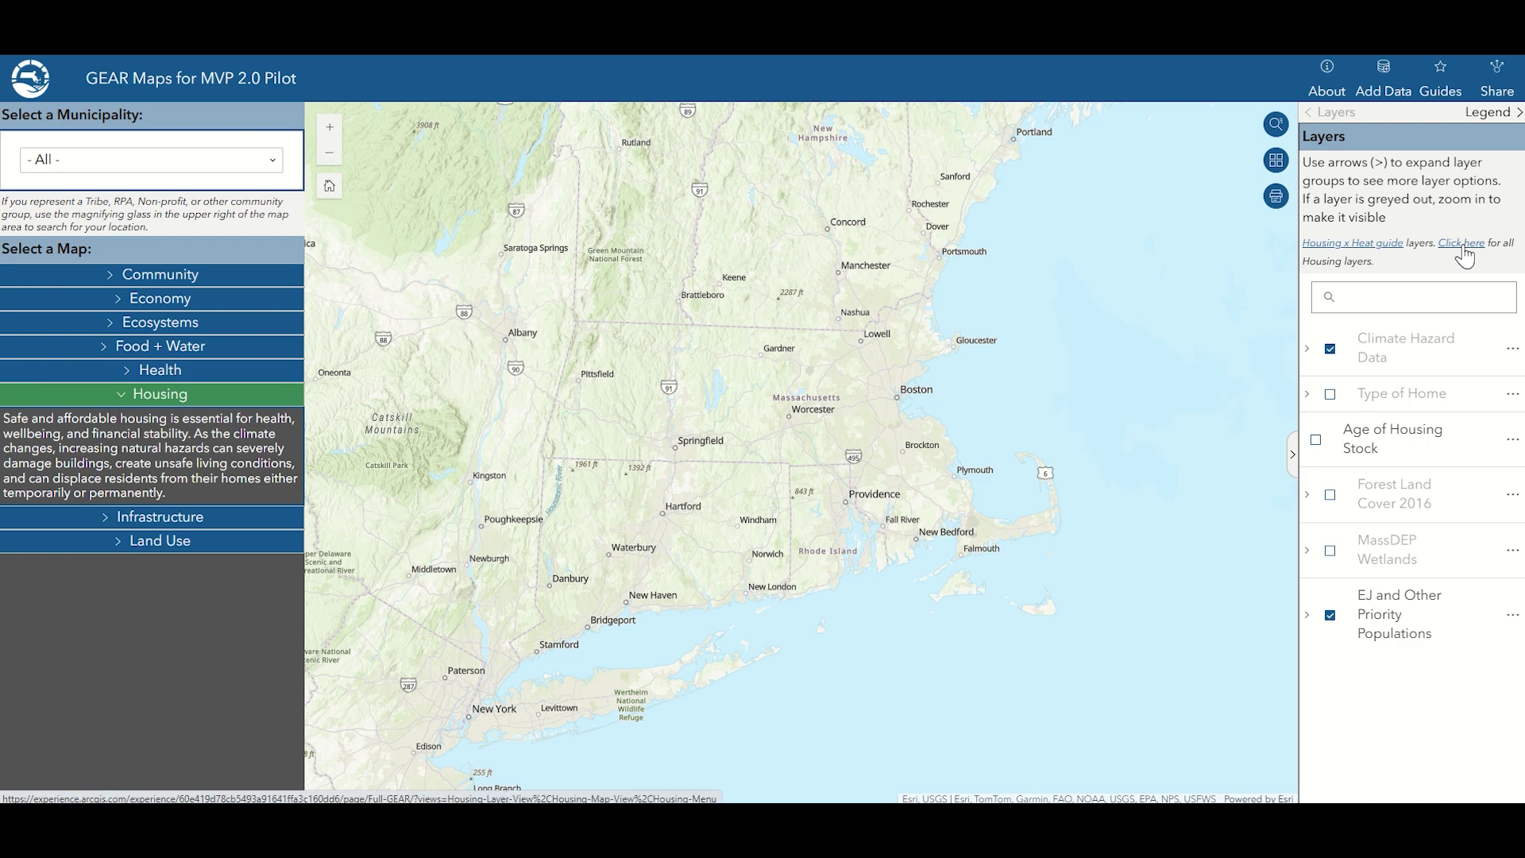
click(1461, 244)
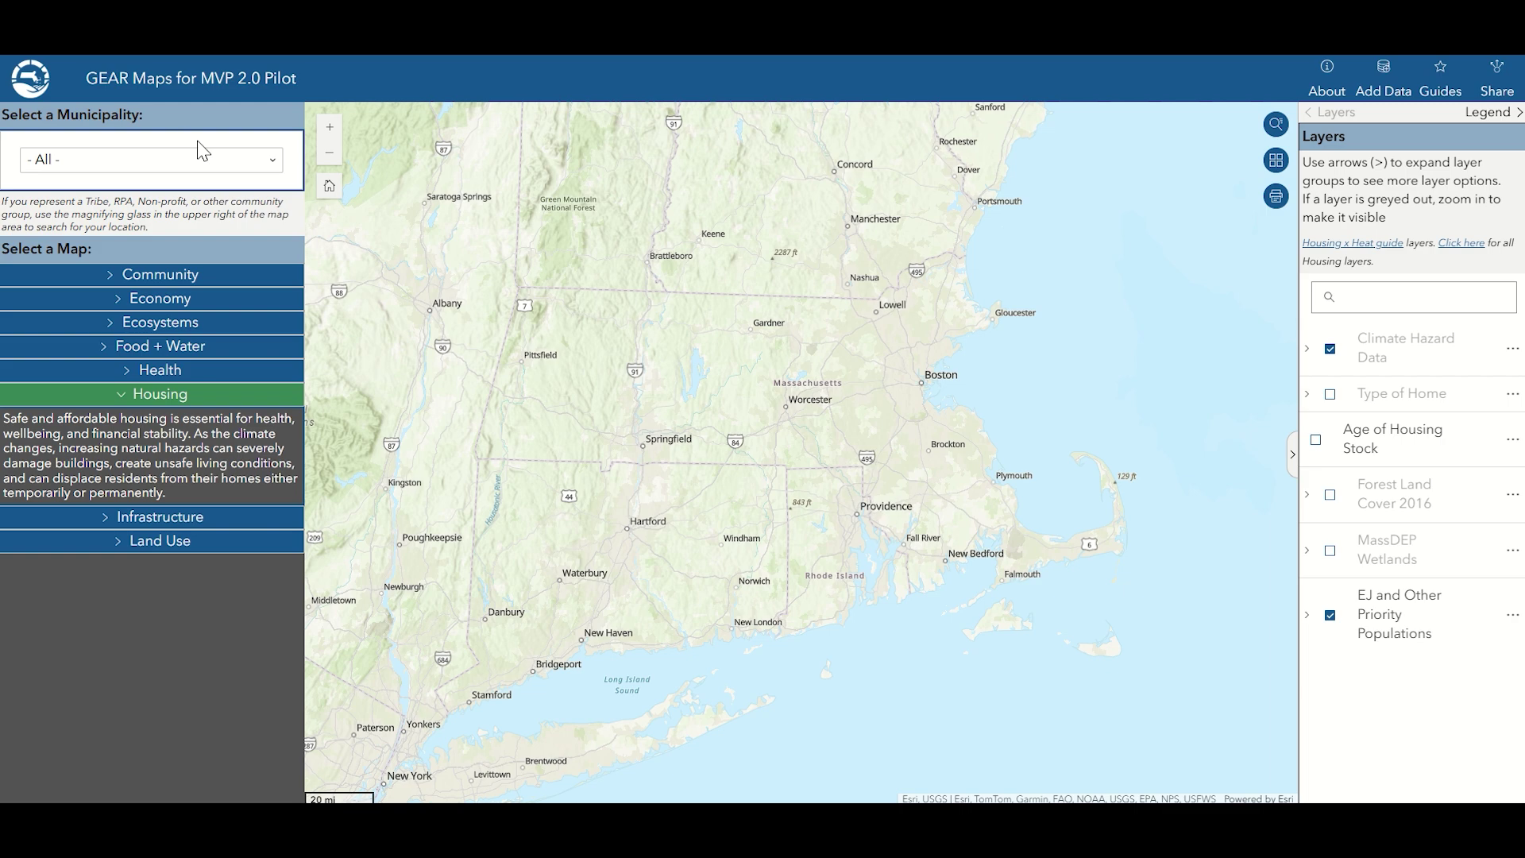
- Enlarge the Housing map enough to enable the Climate Hazard Data layer group, and open the address or place search
click(331, 133)
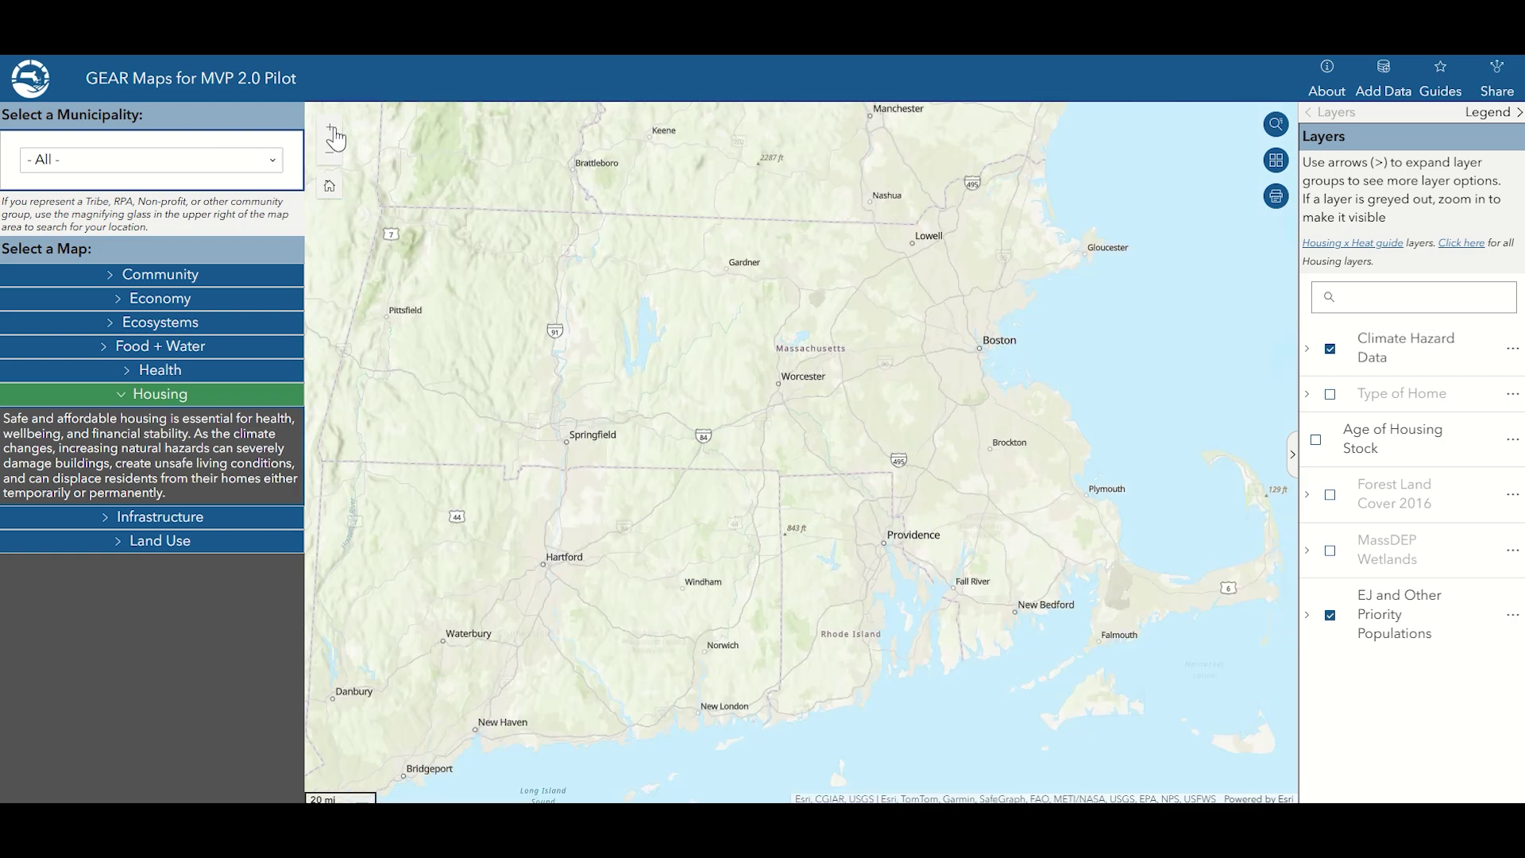
click(332, 133)
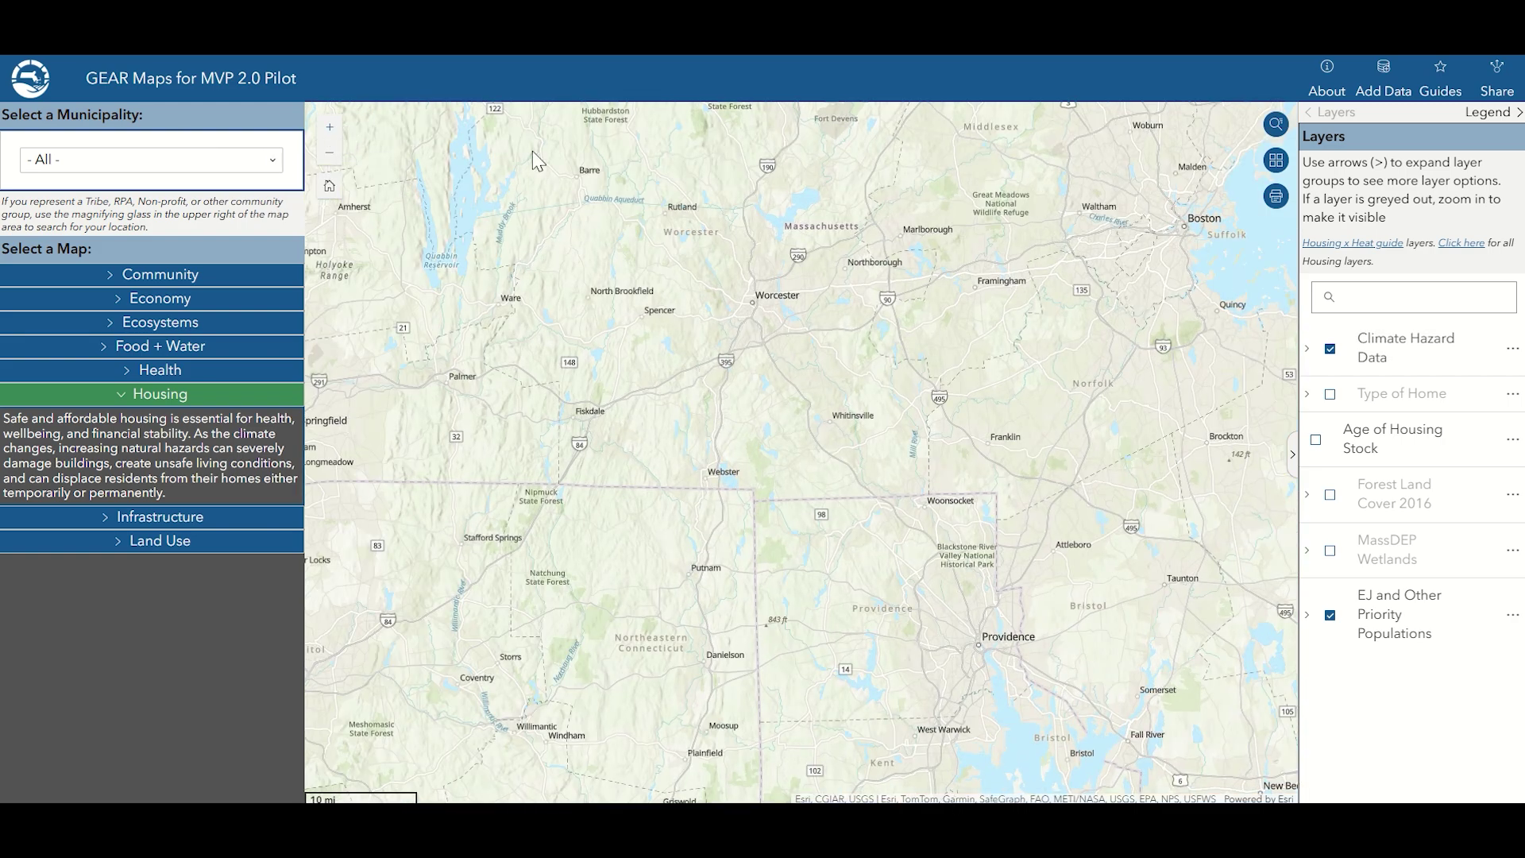
click(1274, 125)
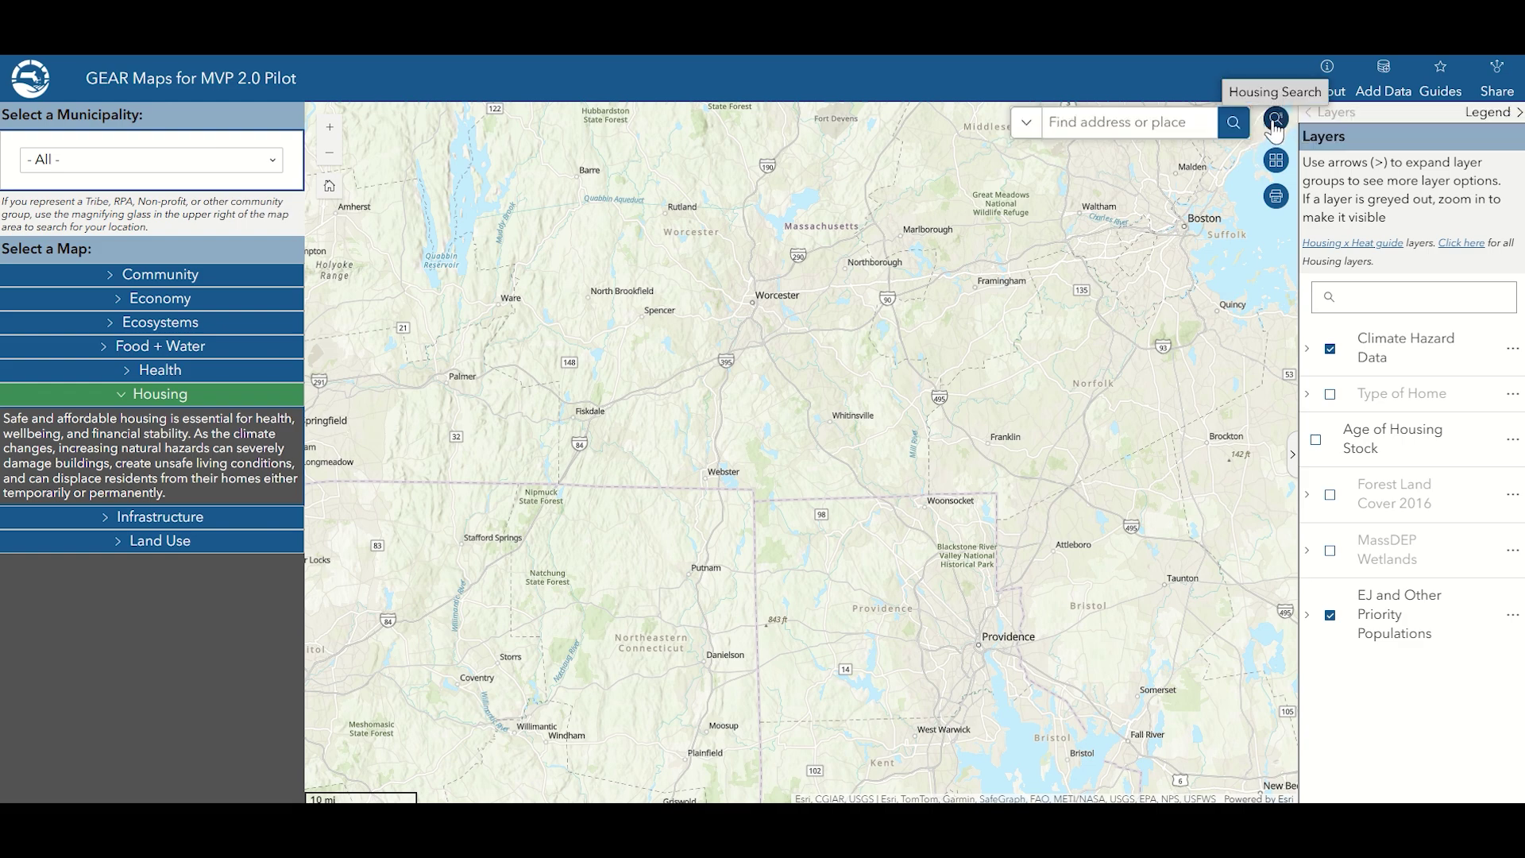
- Close the address search, reset the map to its default extent and set the municipality to Pittsfield
click(1274, 126)
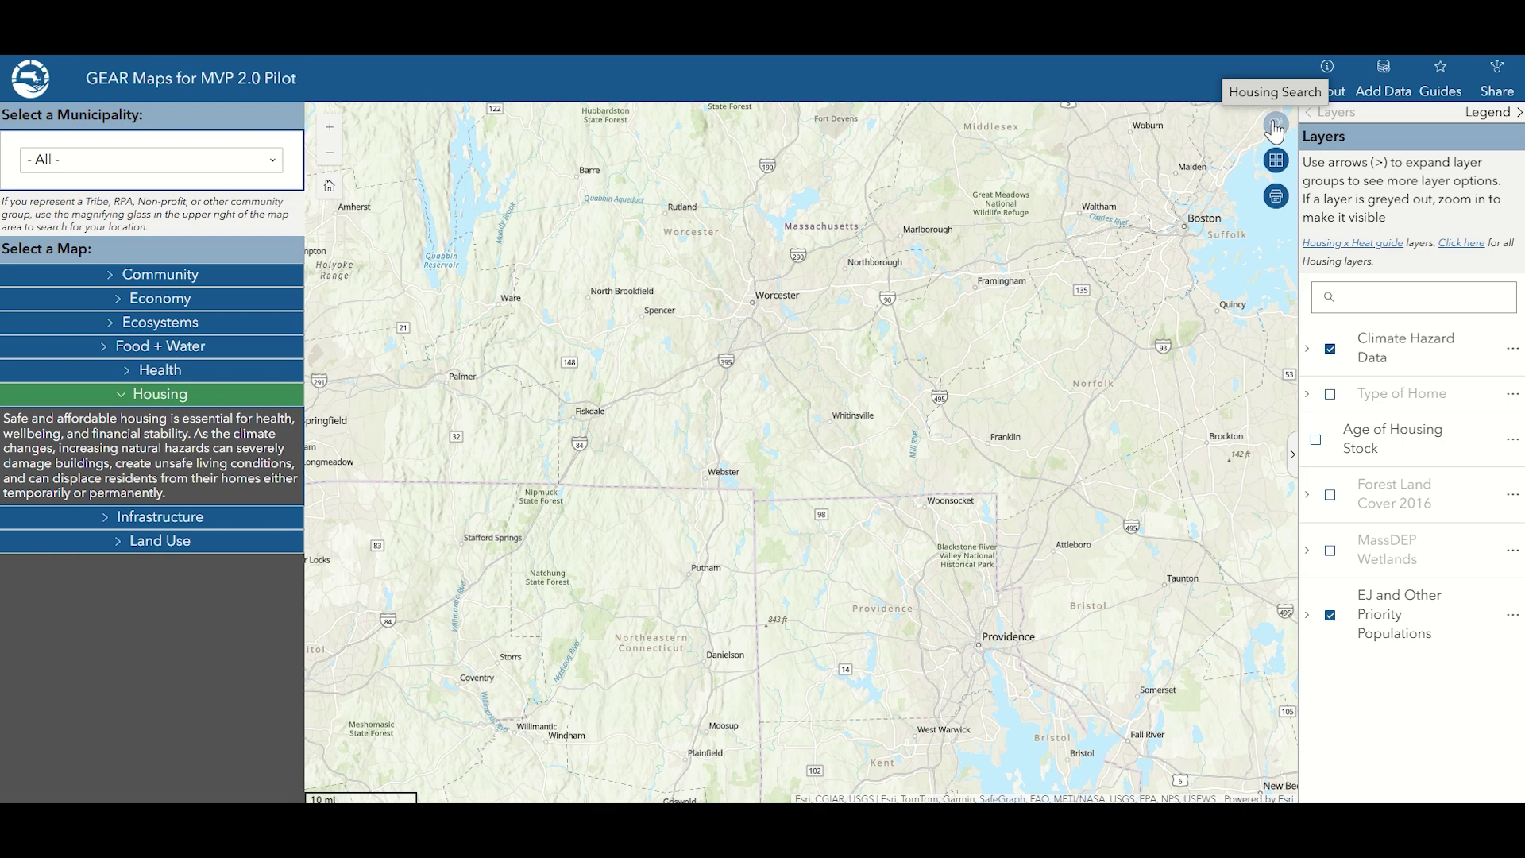
click(332, 194)
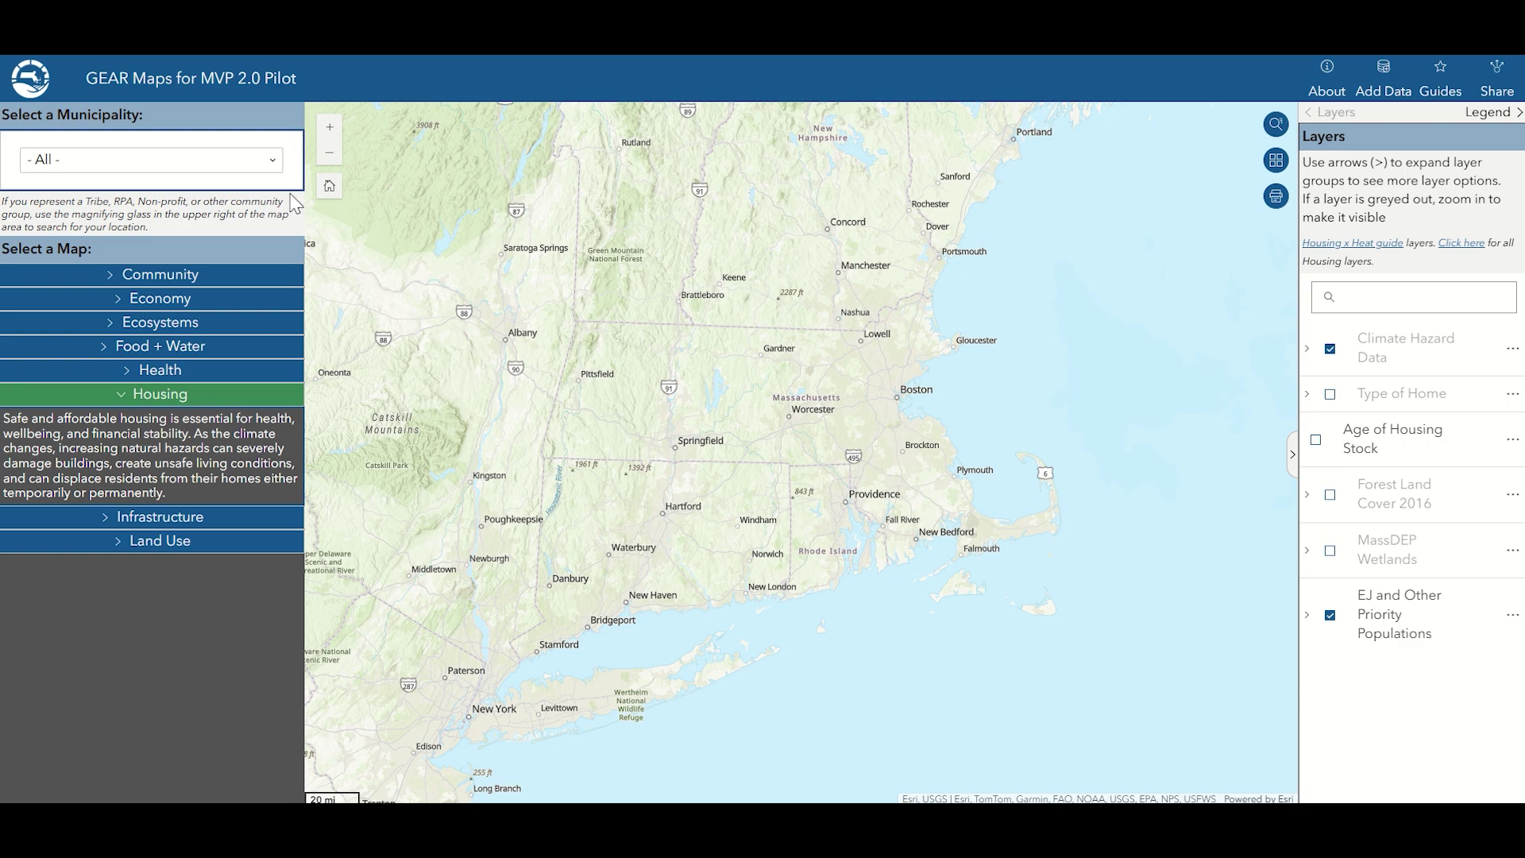
click(273, 166)
text(pitt)
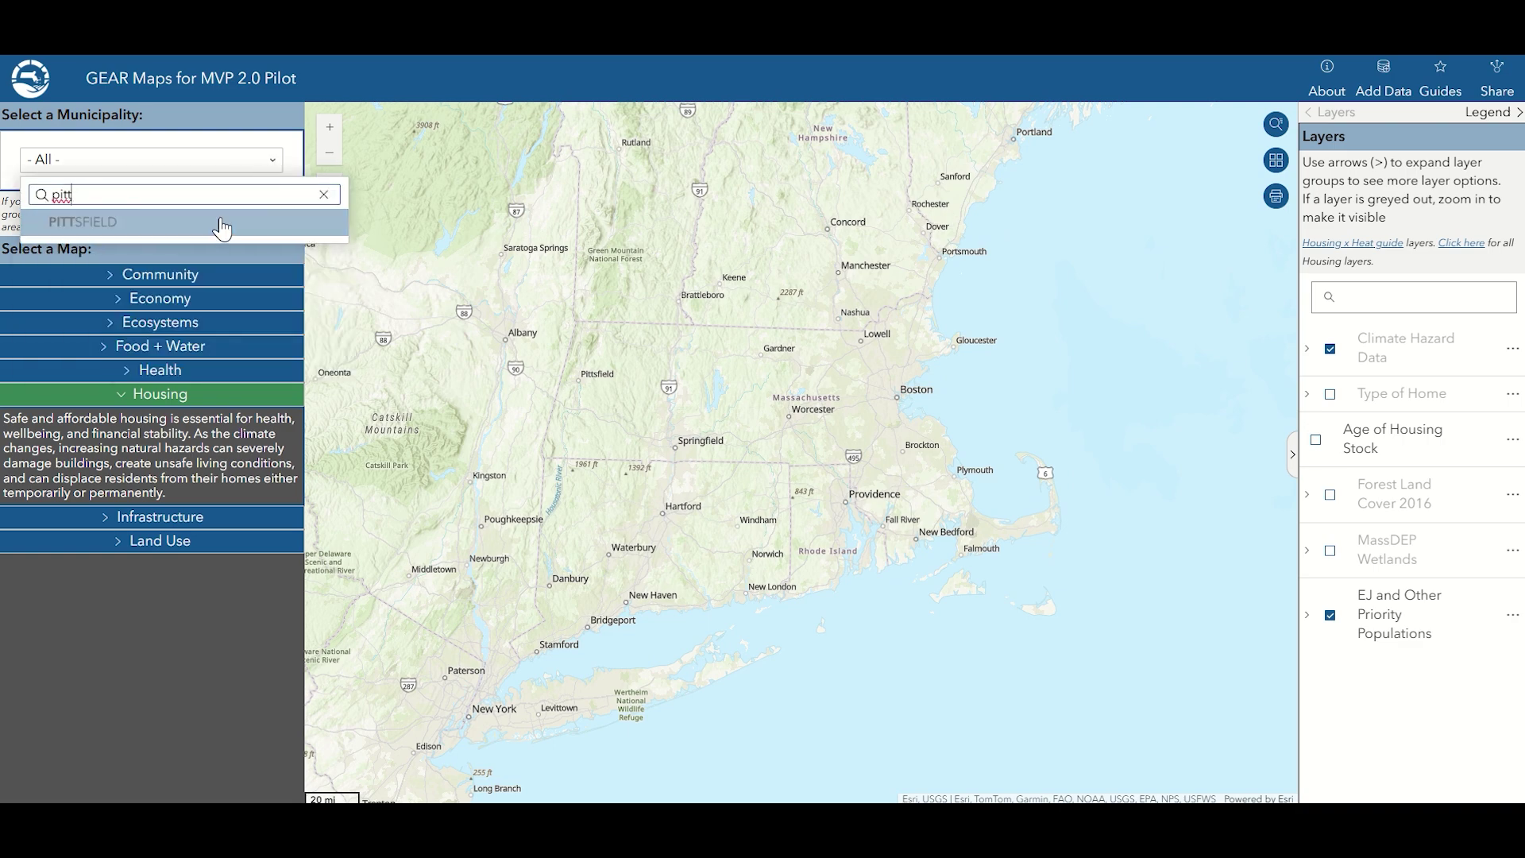
click(225, 226)
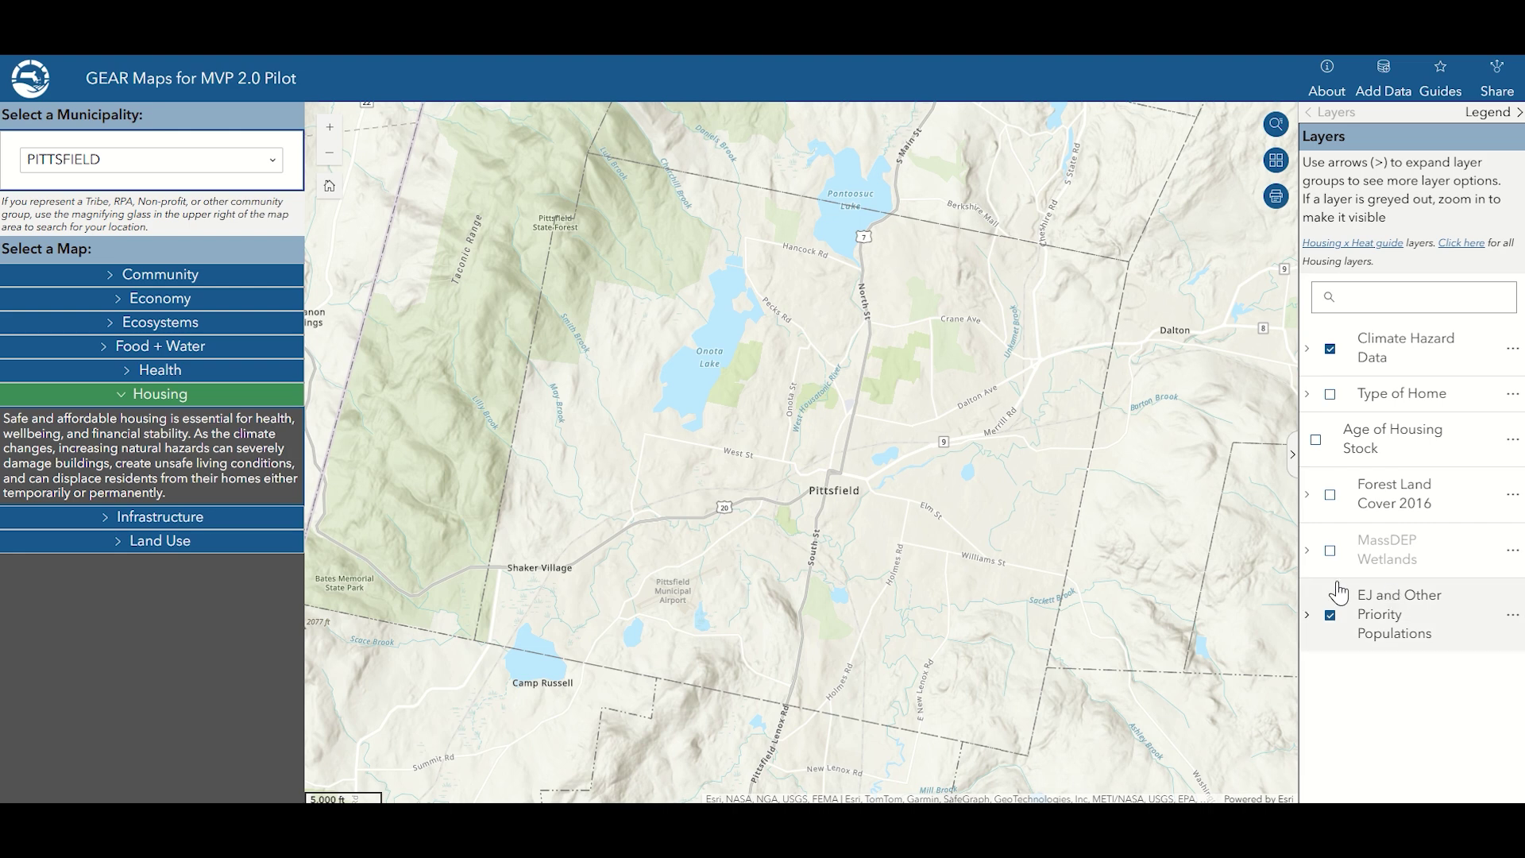
- Show the Hot Spots (Land Surface Temperature) layer from the Climate Hazard Data group, and collapse that group
click(1306, 348)
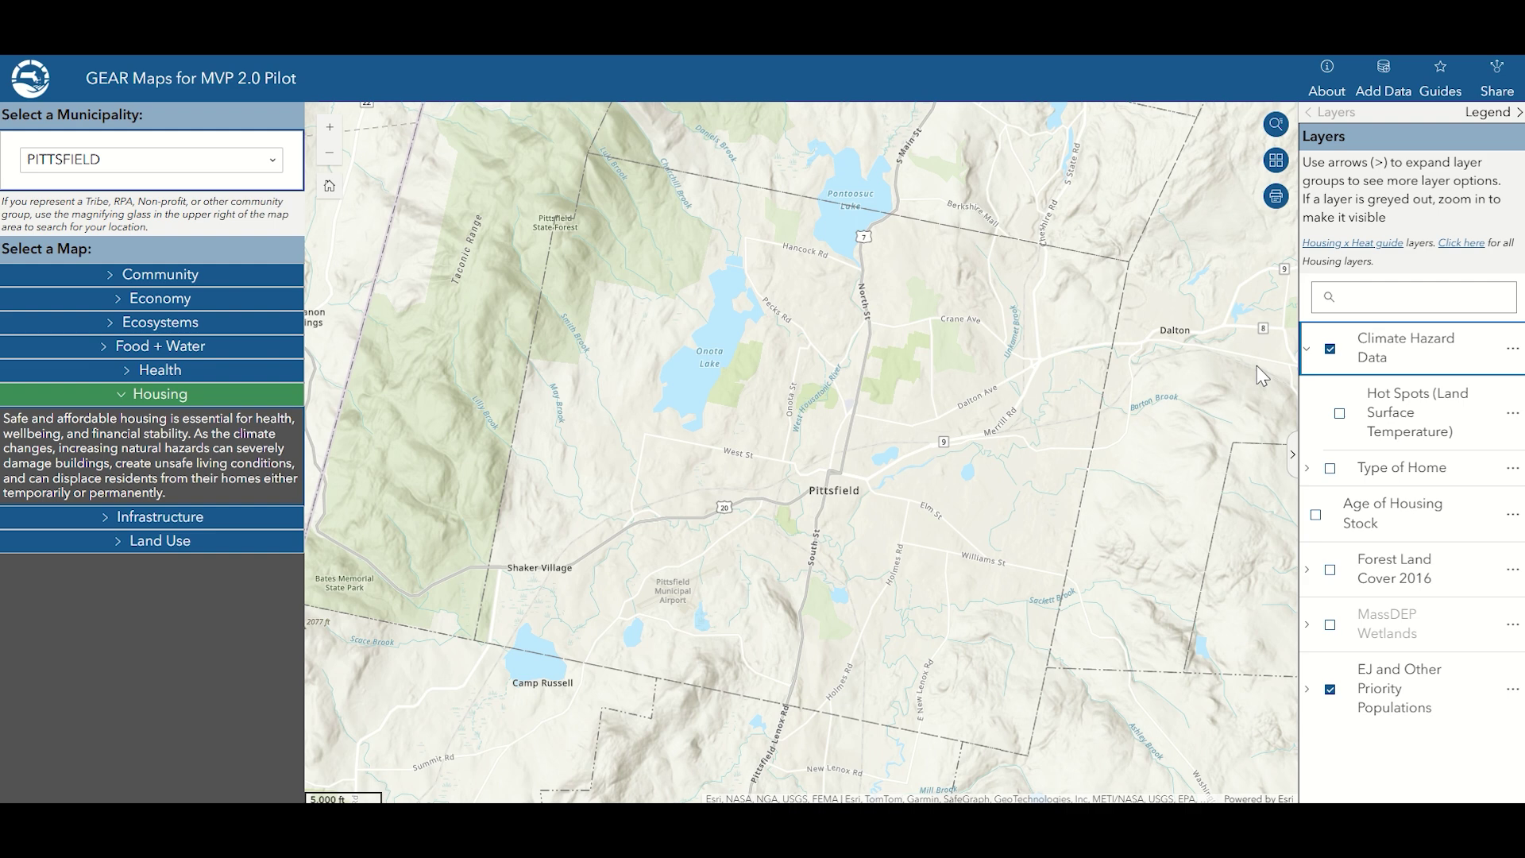
click(1339, 416)
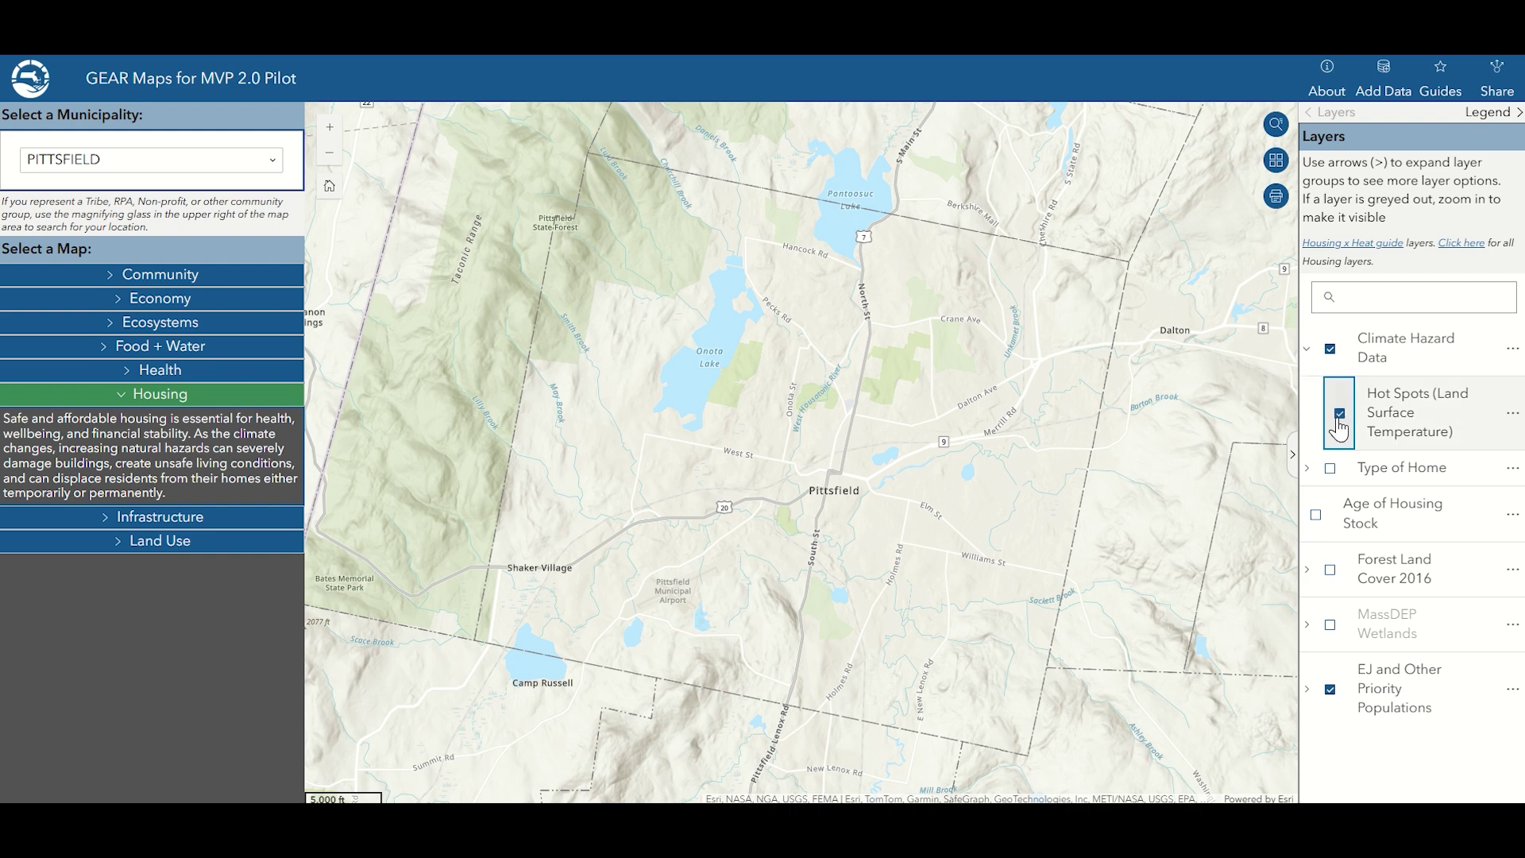
click(1307, 350)
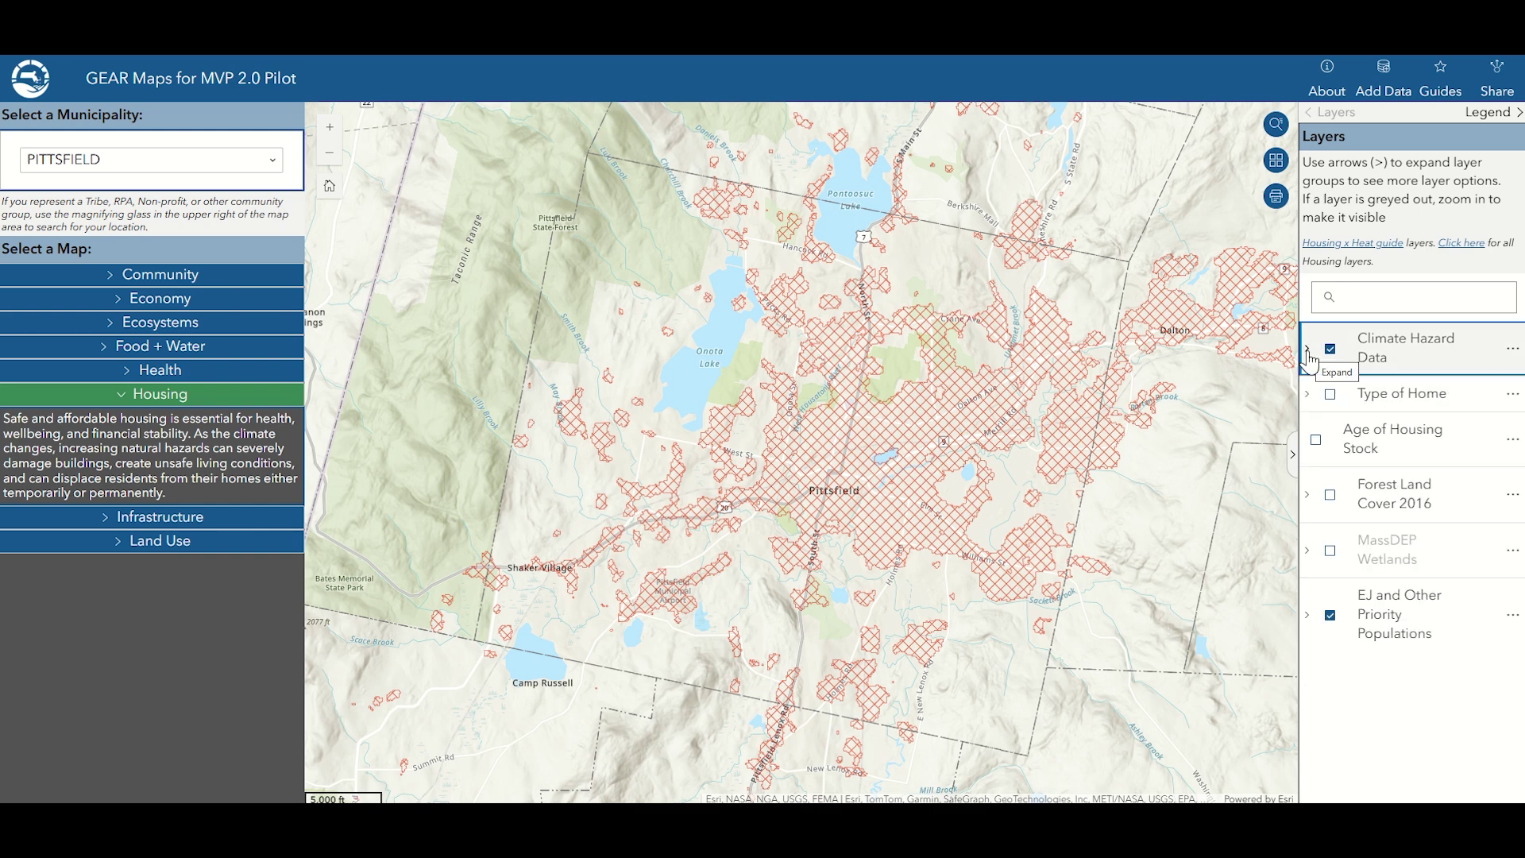
- Show the Rental Housing Units layer from the EJ and Other Priority Populations group
click(1306, 619)
scroll(1422, 627, down, 1)
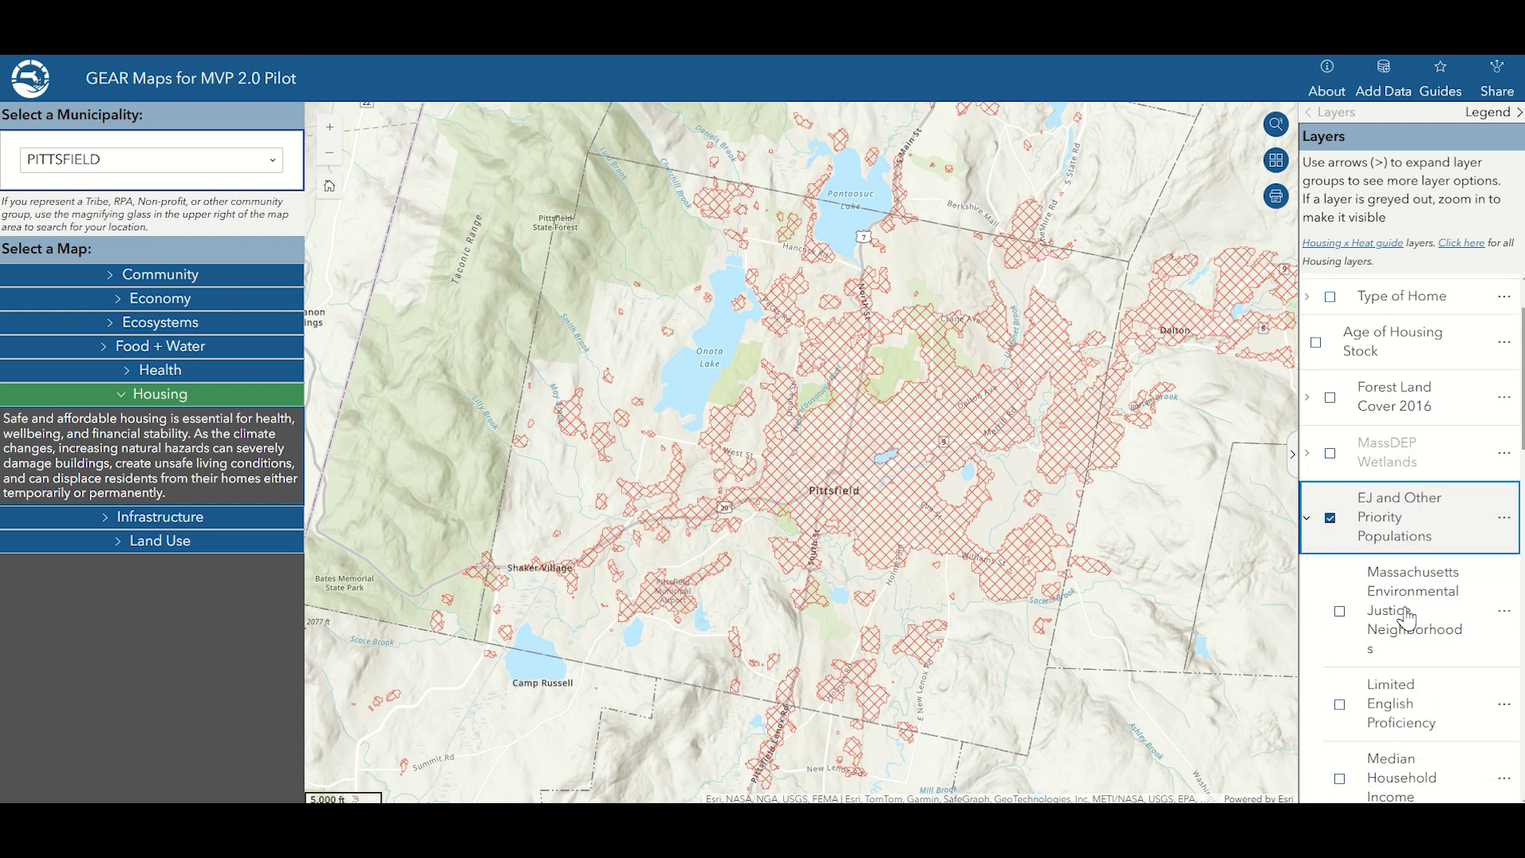
scroll(1406, 617, down, 10)
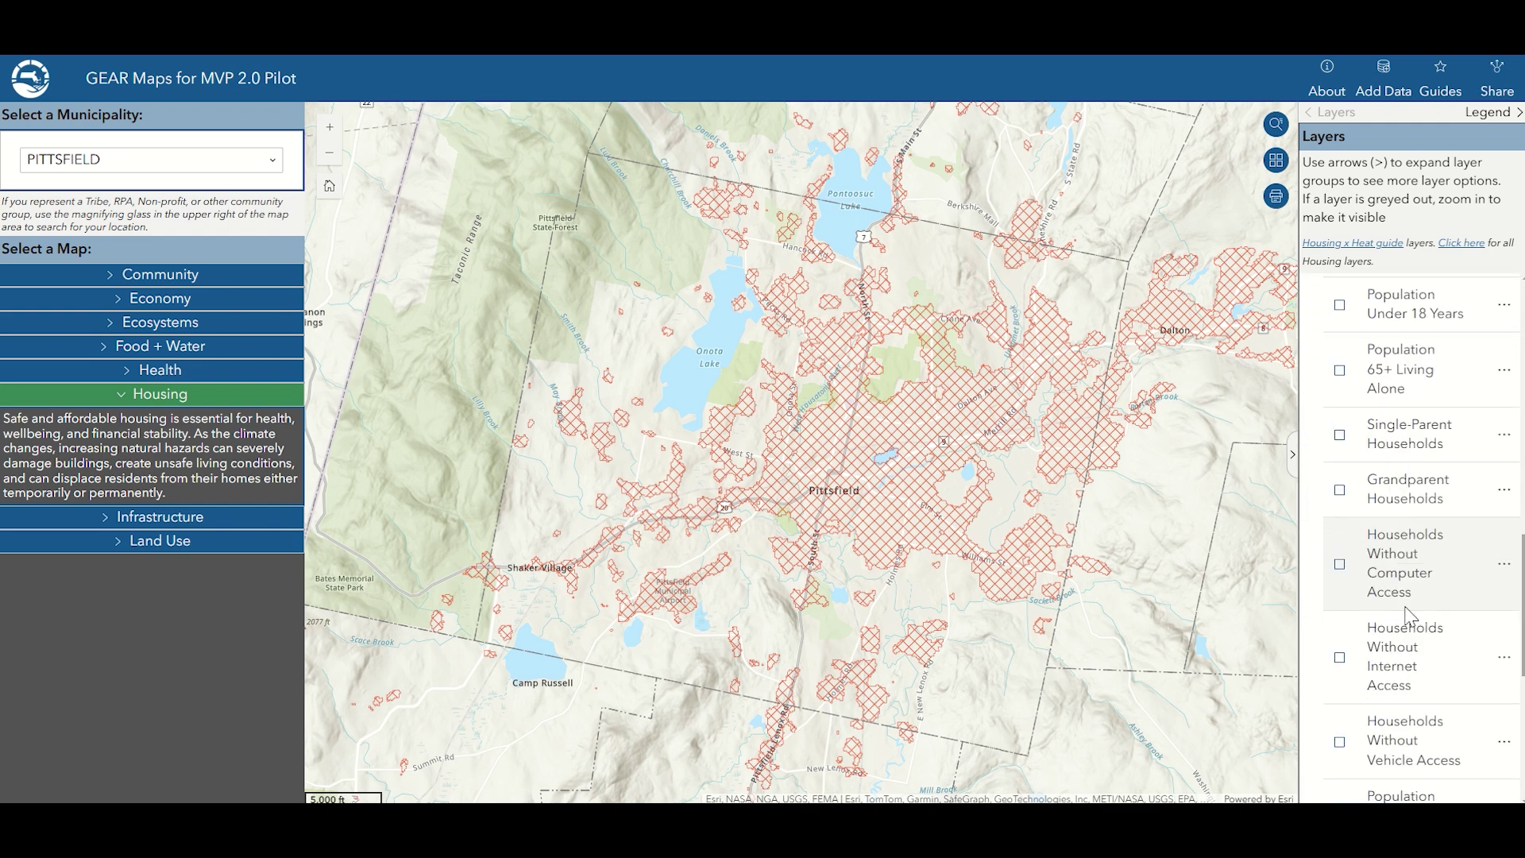
scroll(1405, 617, down, 5)
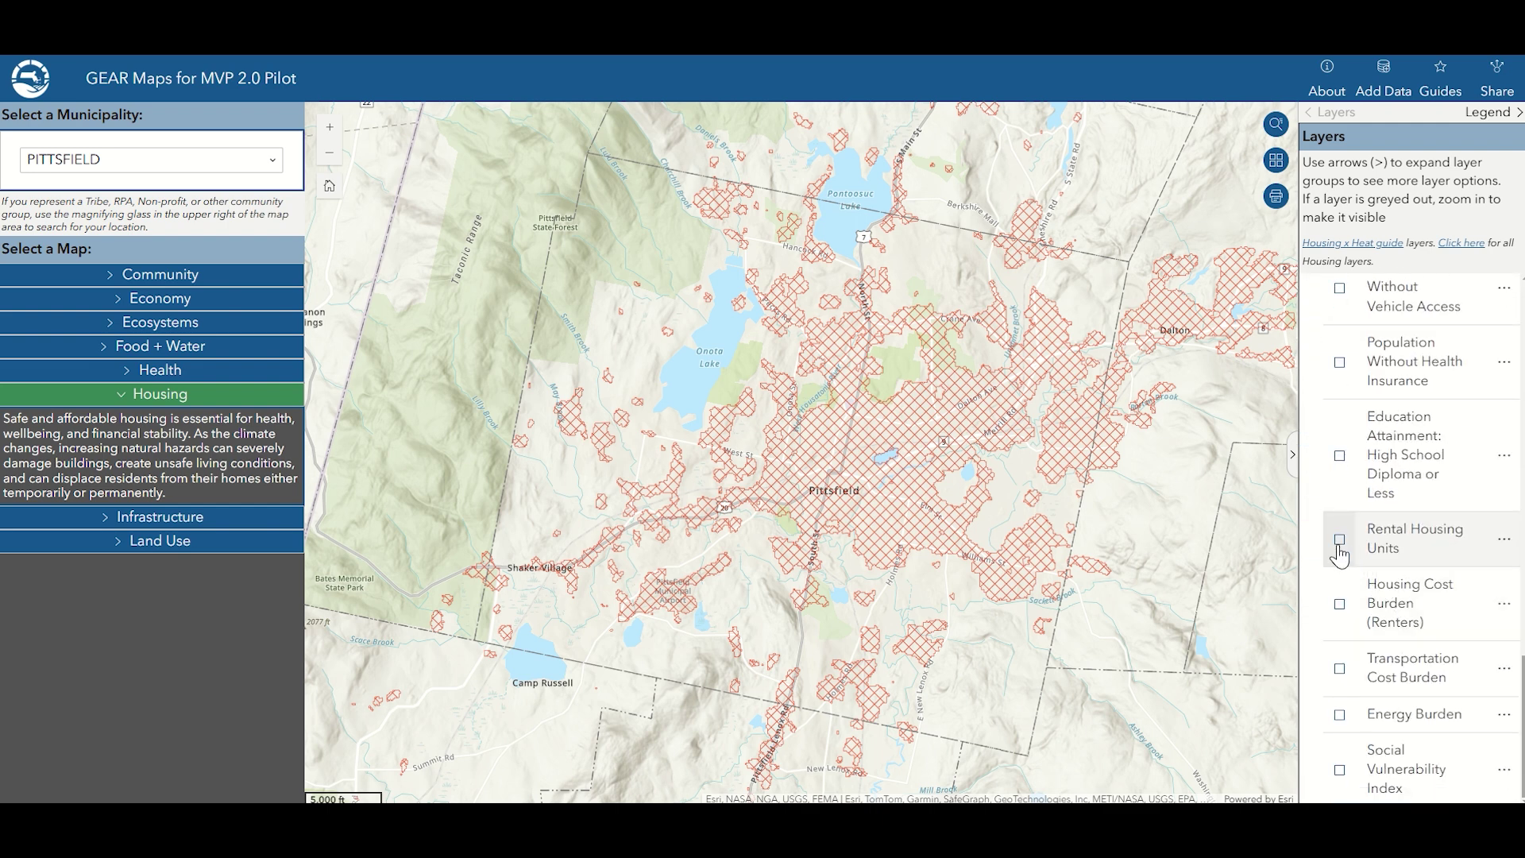
click(1339, 540)
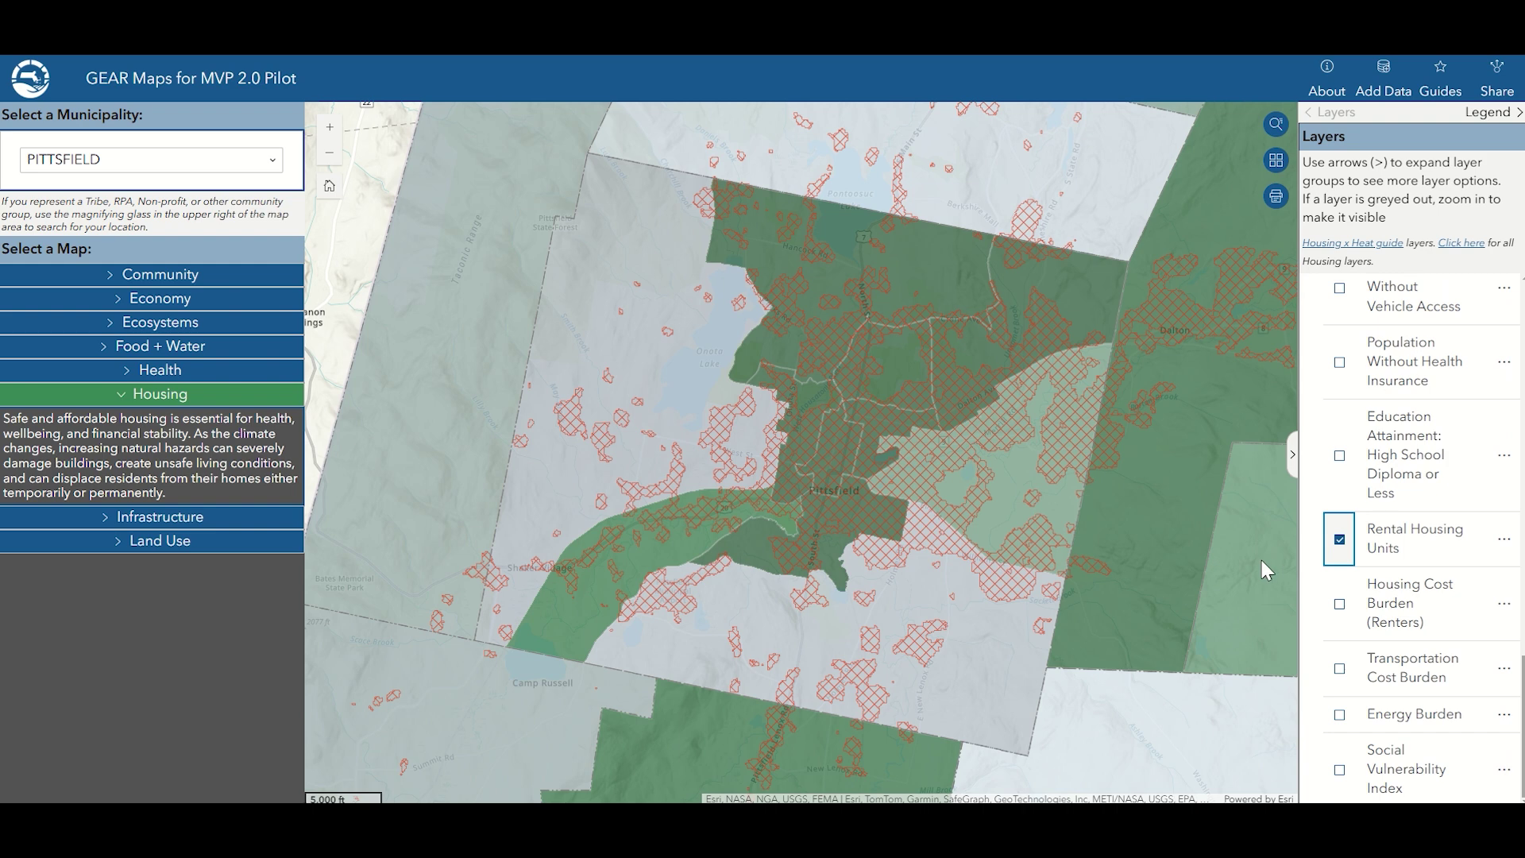
- View the legend and inspect the rental housing and hot spot details of two areas in northern Pittsfield
click(1485, 115)
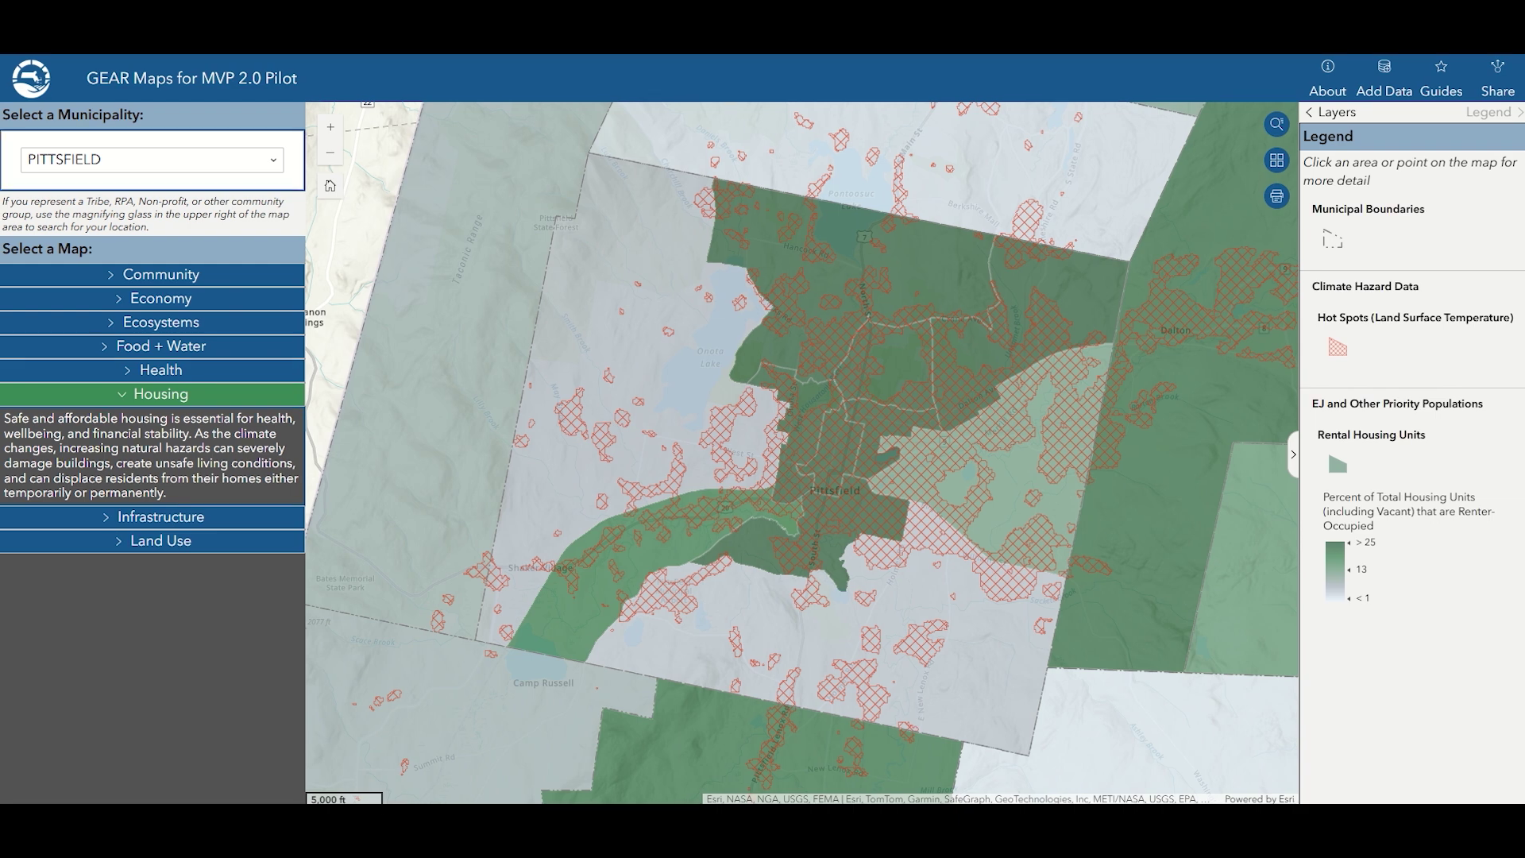
click(947, 277)
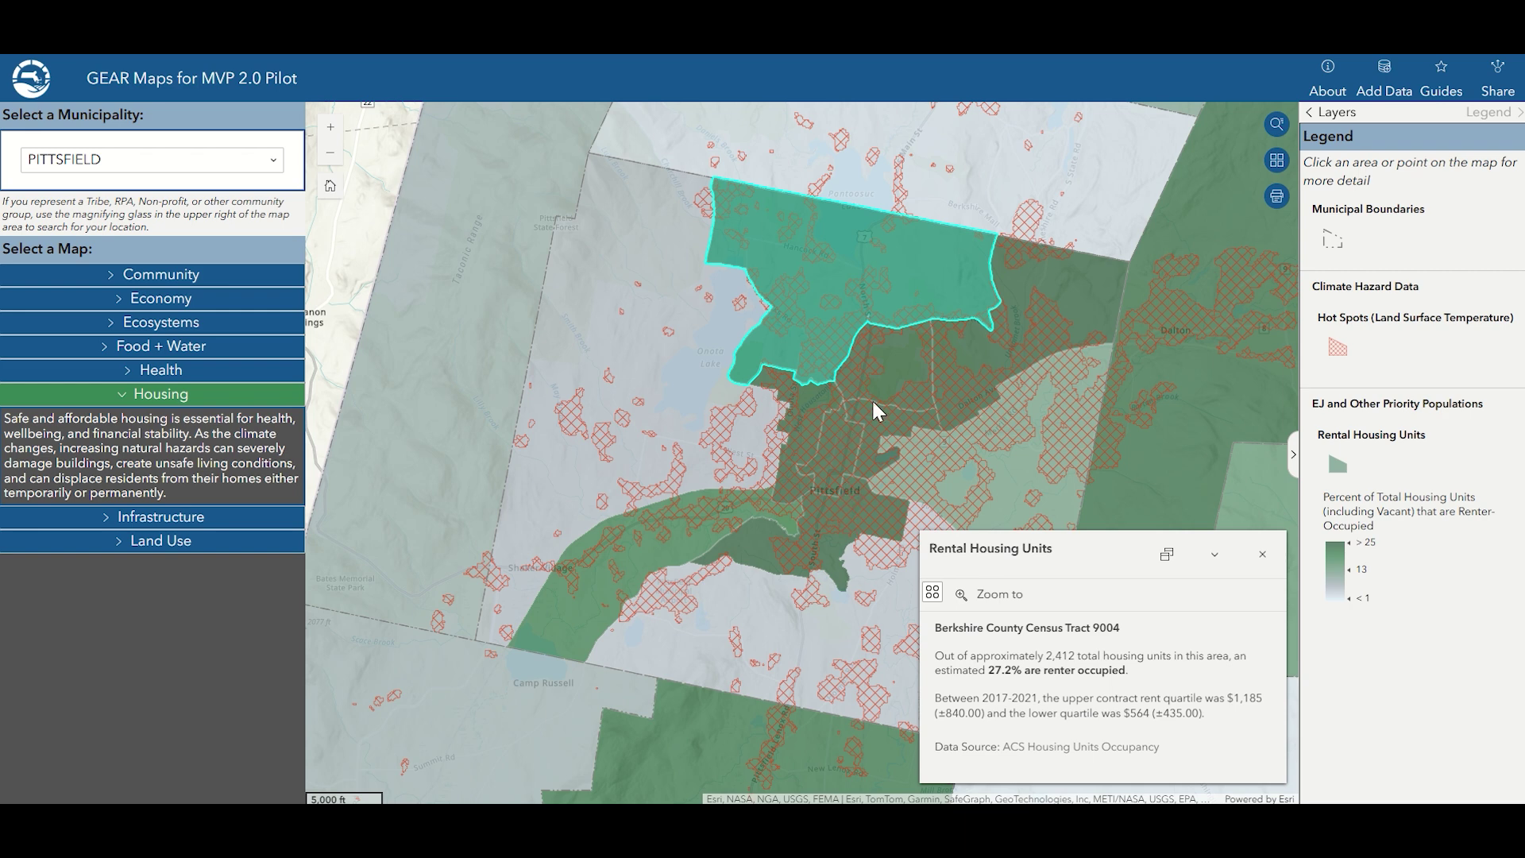
click(953, 377)
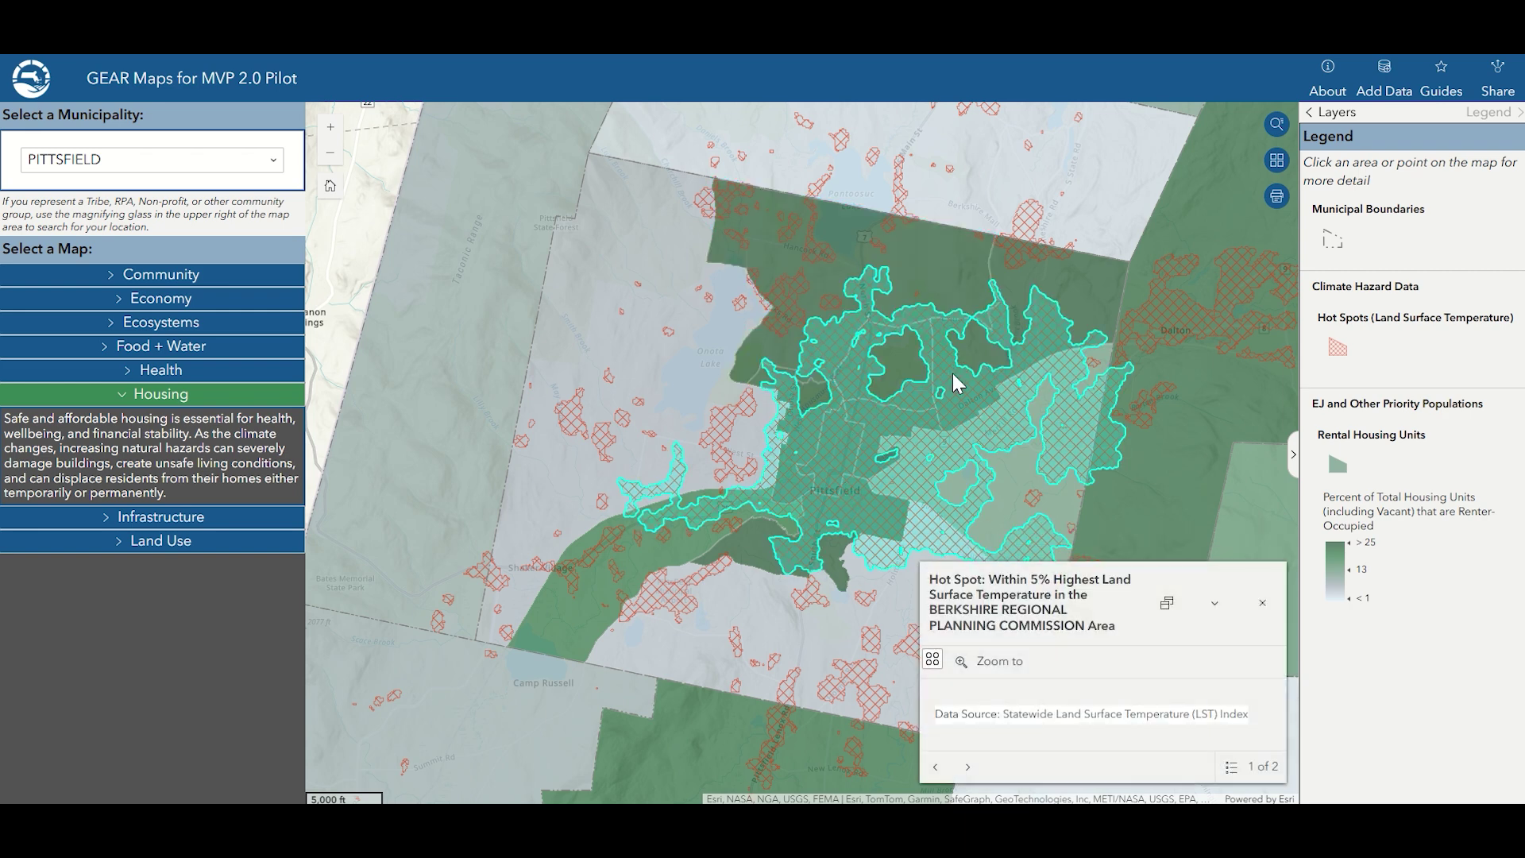
click(968, 767)
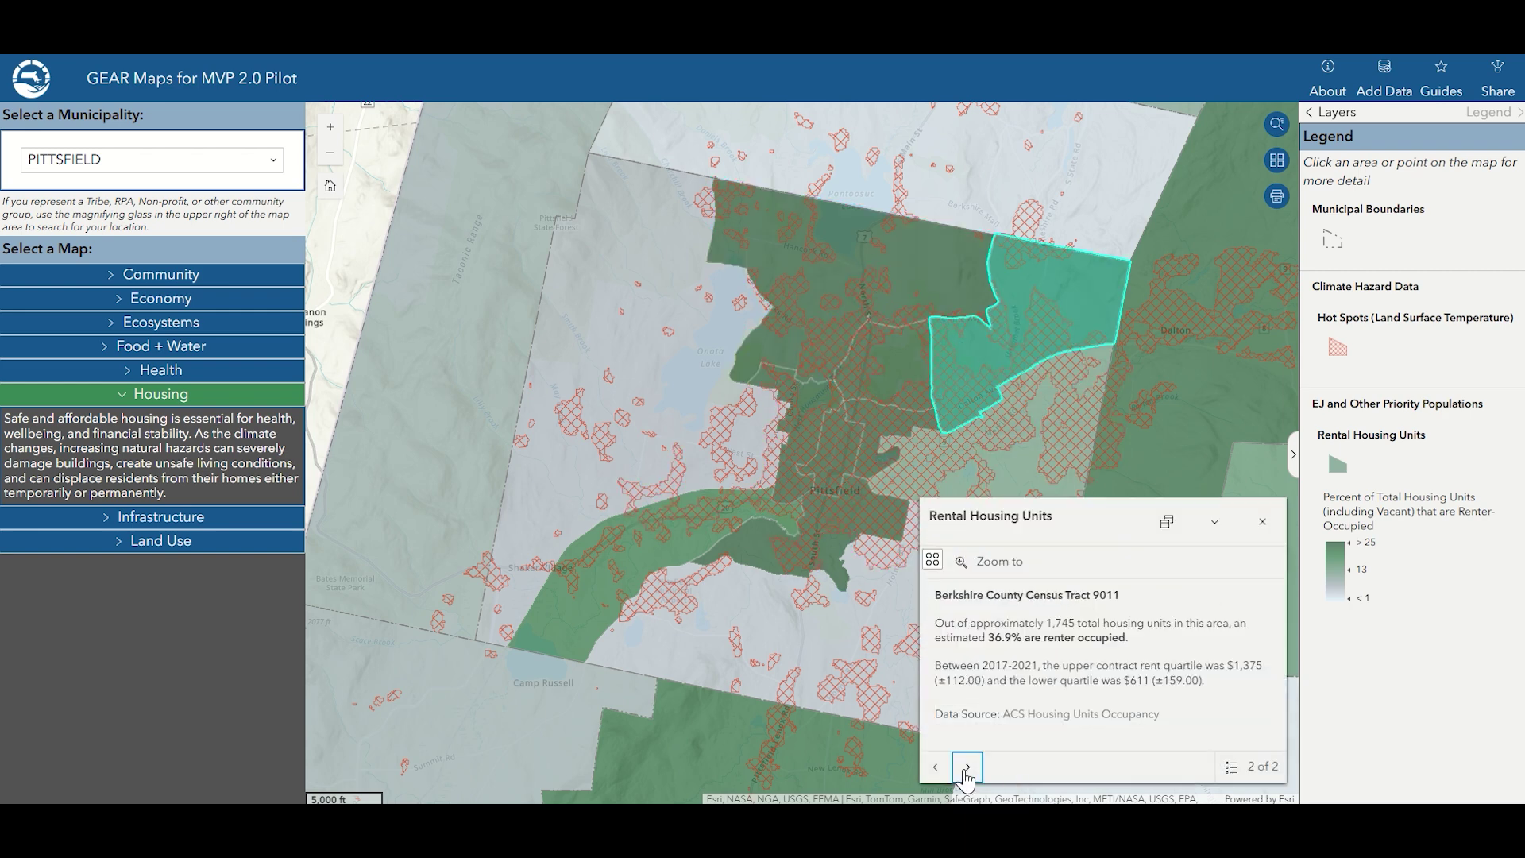
click(934, 767)
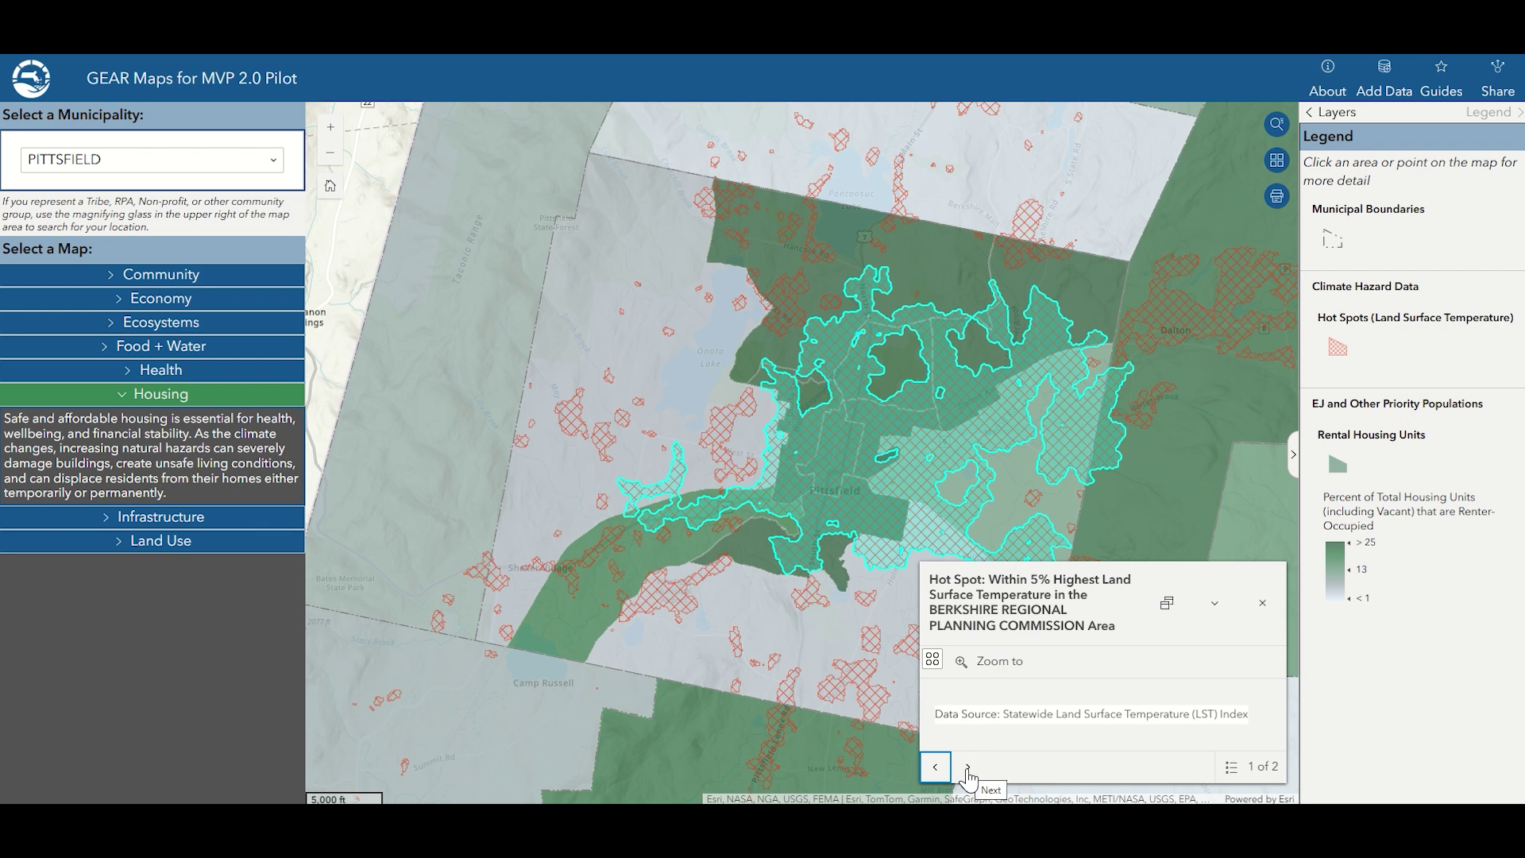
click(1262, 603)
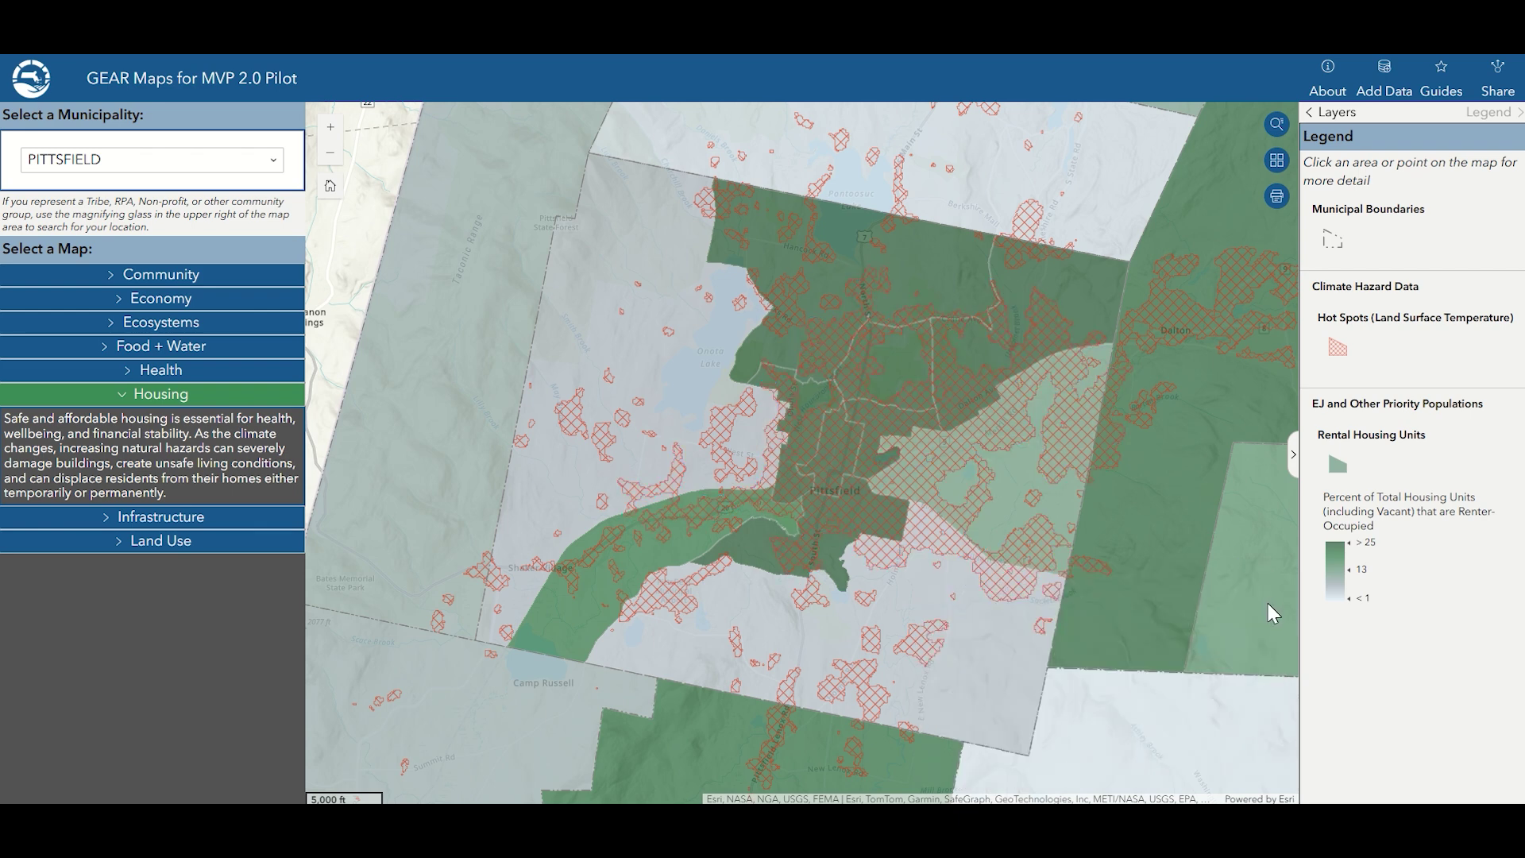
- Increase the transparency of the Rental Housing Units layer and decrease it again
click(1341, 113)
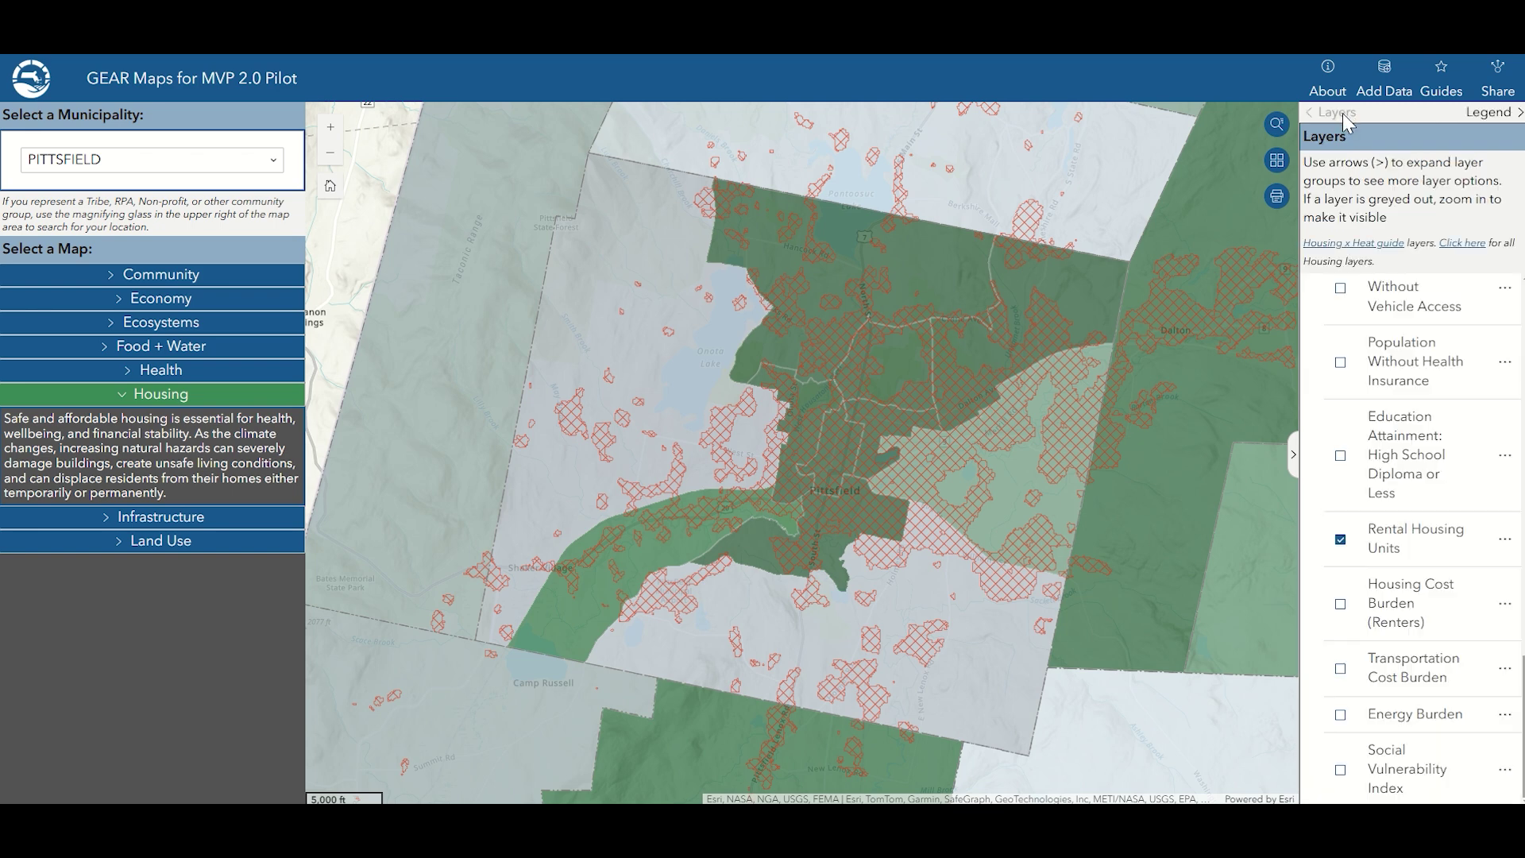
click(1505, 541)
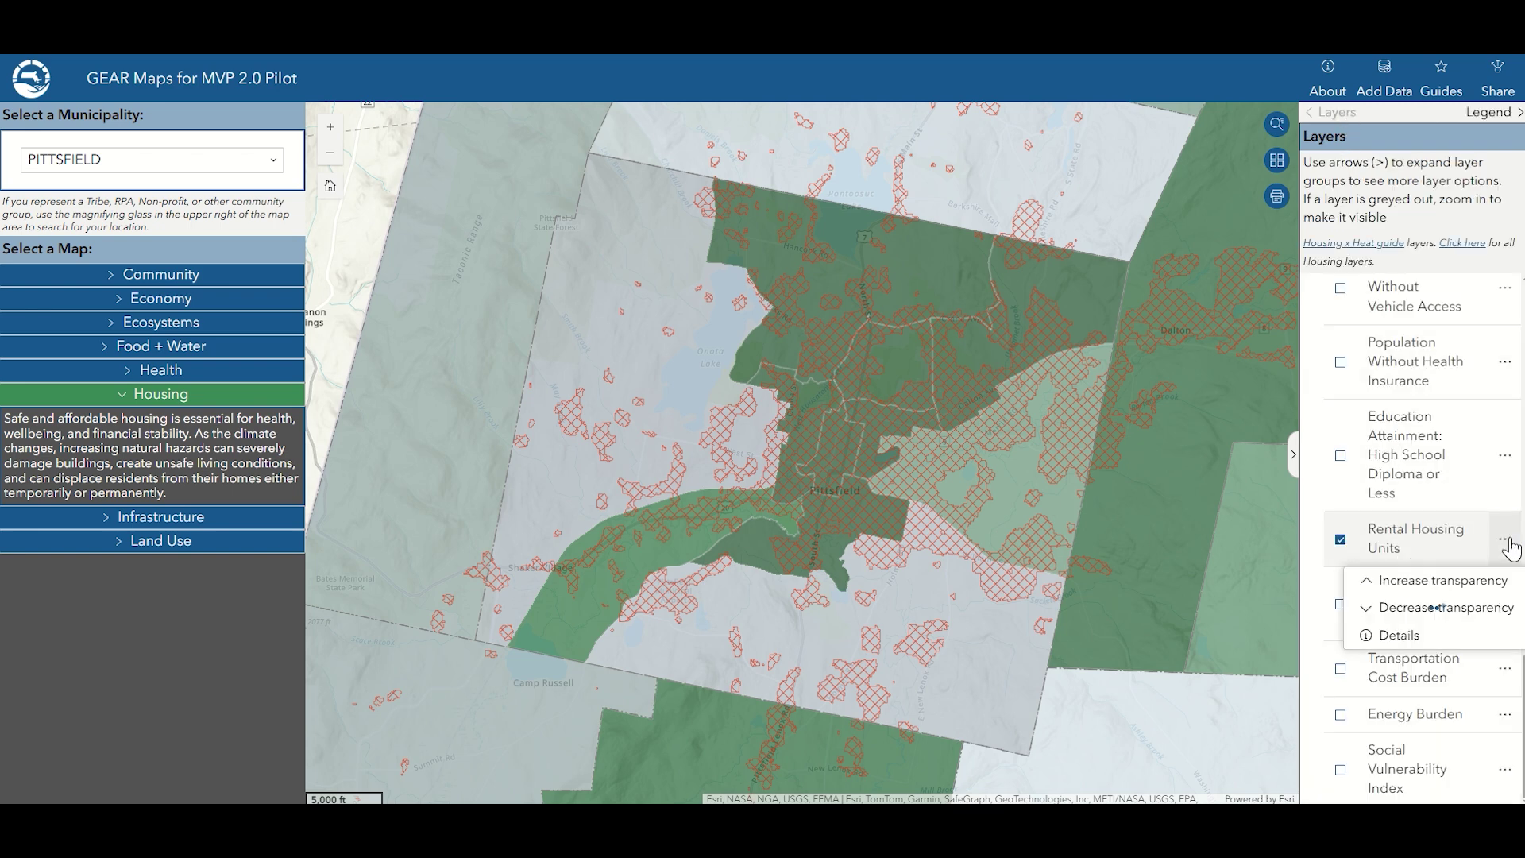
click(1366, 591)
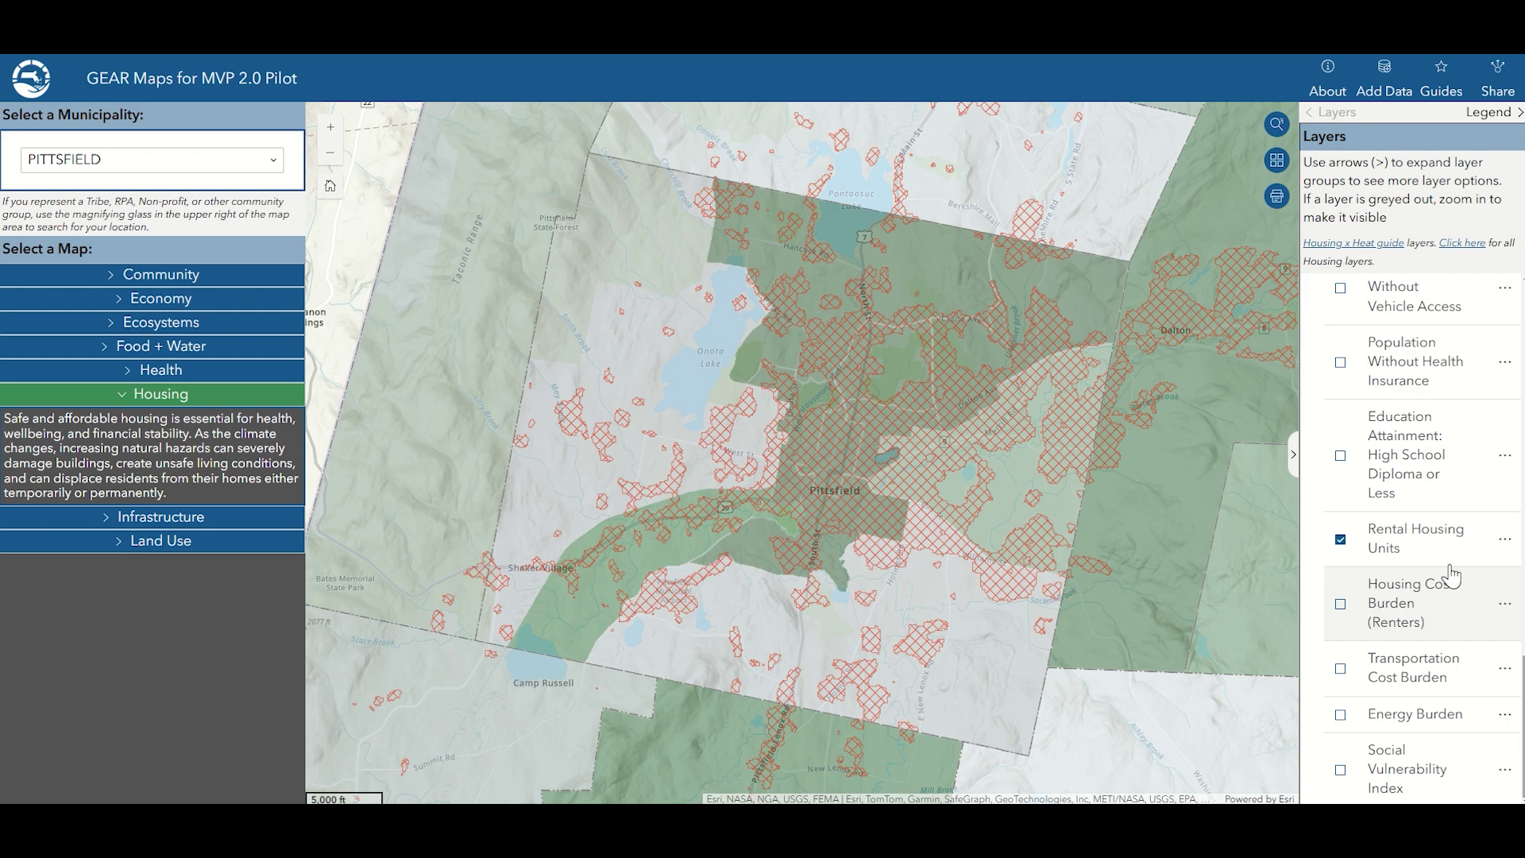
click(1505, 542)
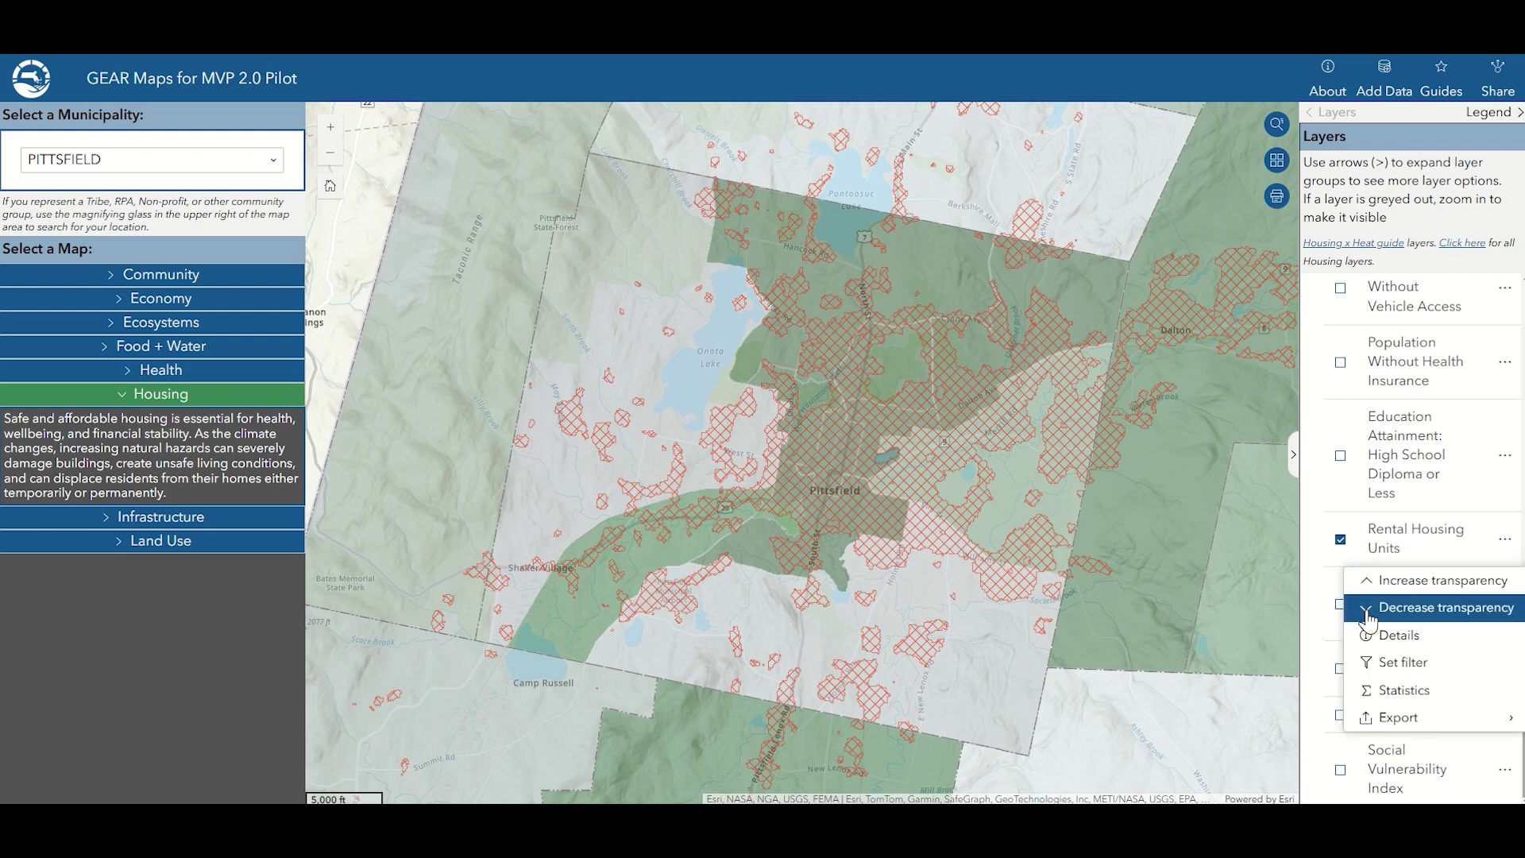
click(1366, 607)
- Hide the Rental Housing Units layer, and briefly show the Education Attainment: High School Diploma or Less layer before hiding it
click(1340, 540)
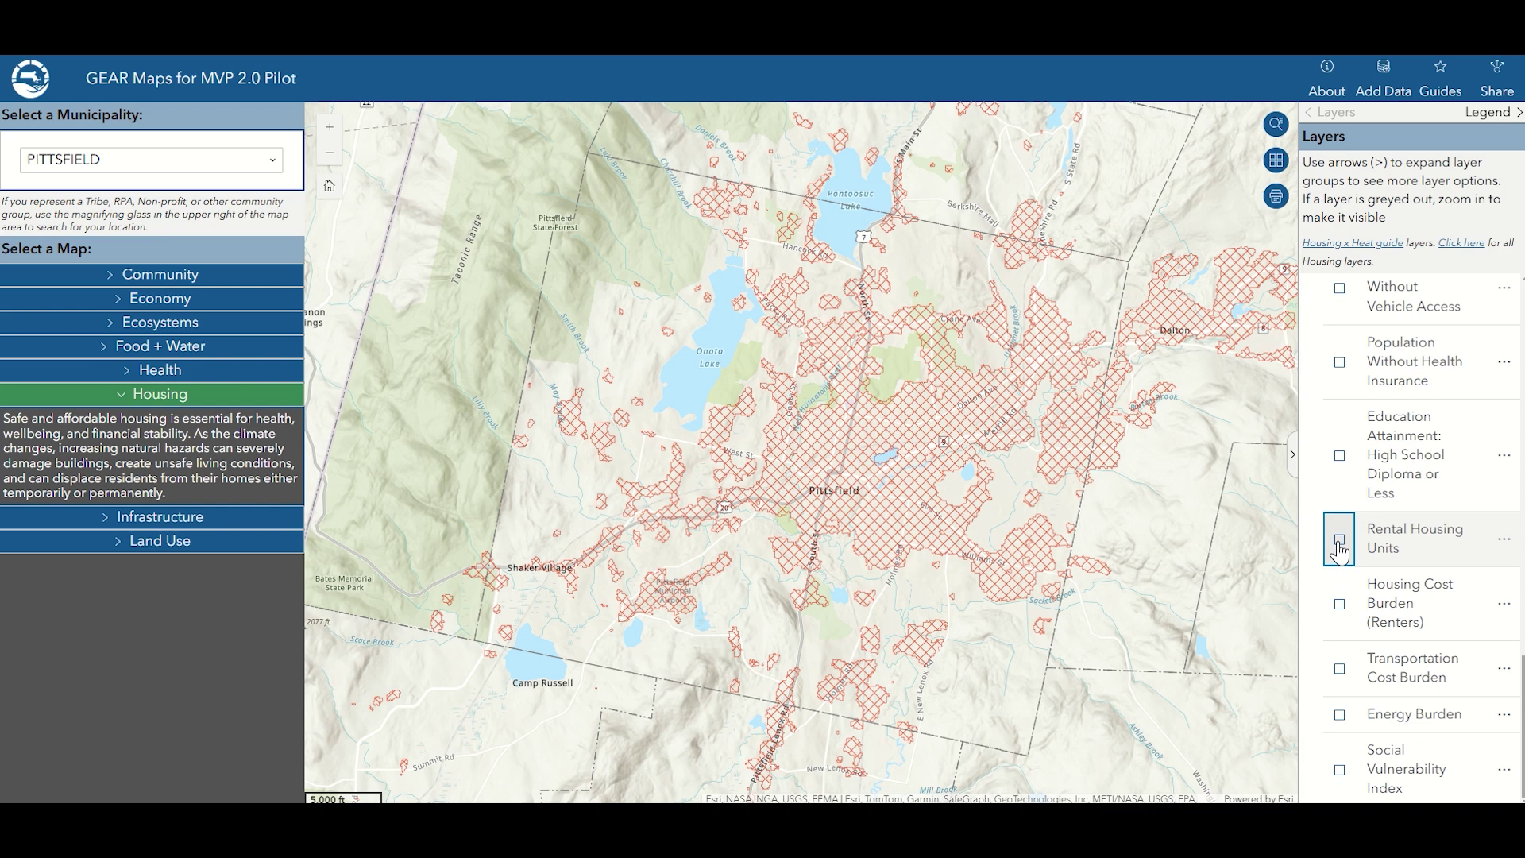
click(1339, 457)
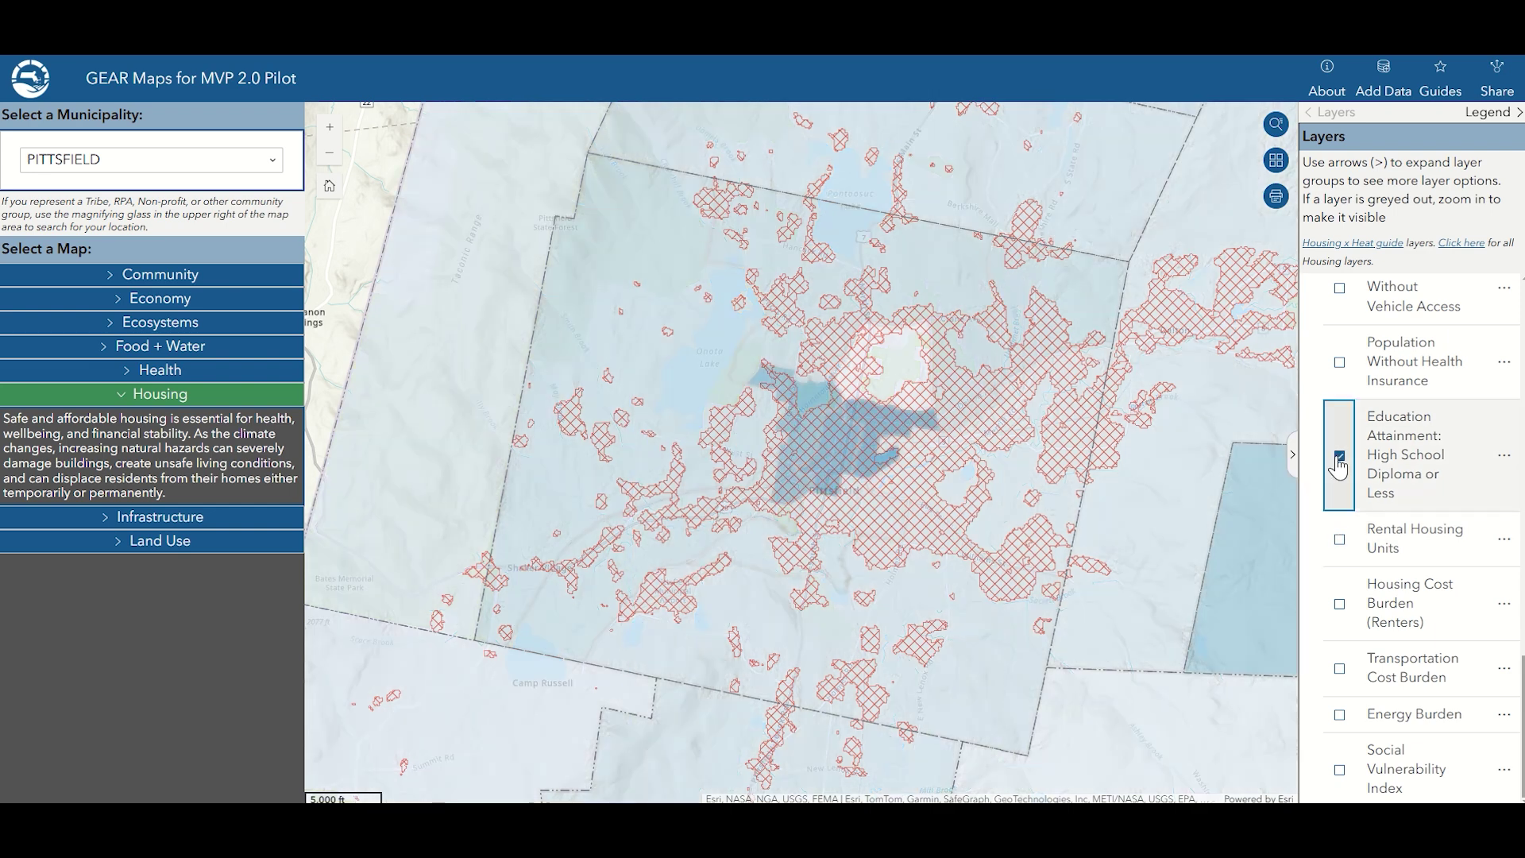
click(1339, 459)
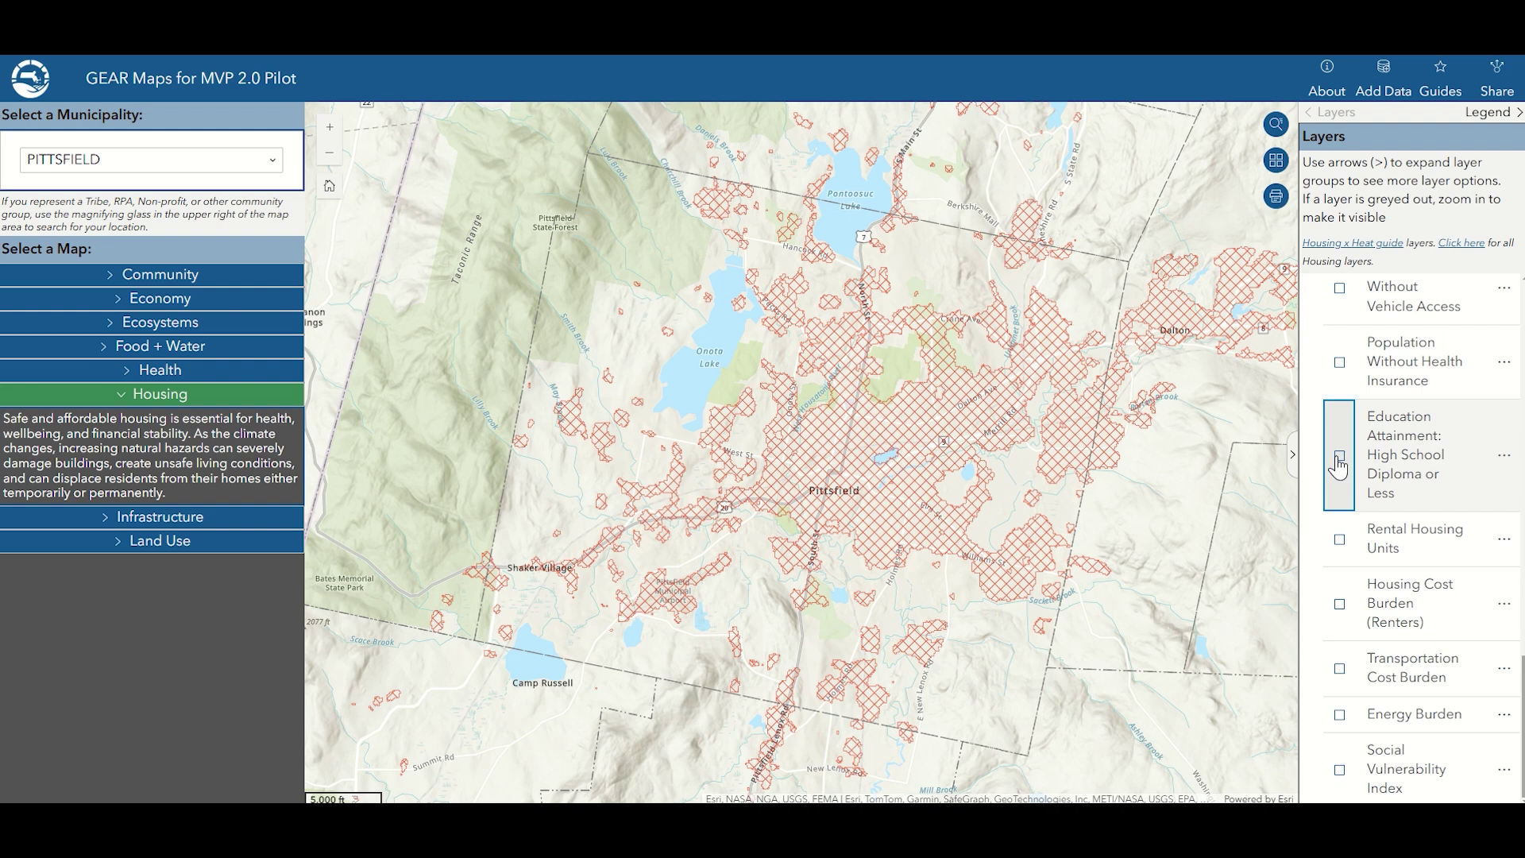
- Try the MassGIS Image Basemap (2023), set the map's basemap to MassGIS Topographic Basemap and close the gallery
click(1272, 163)
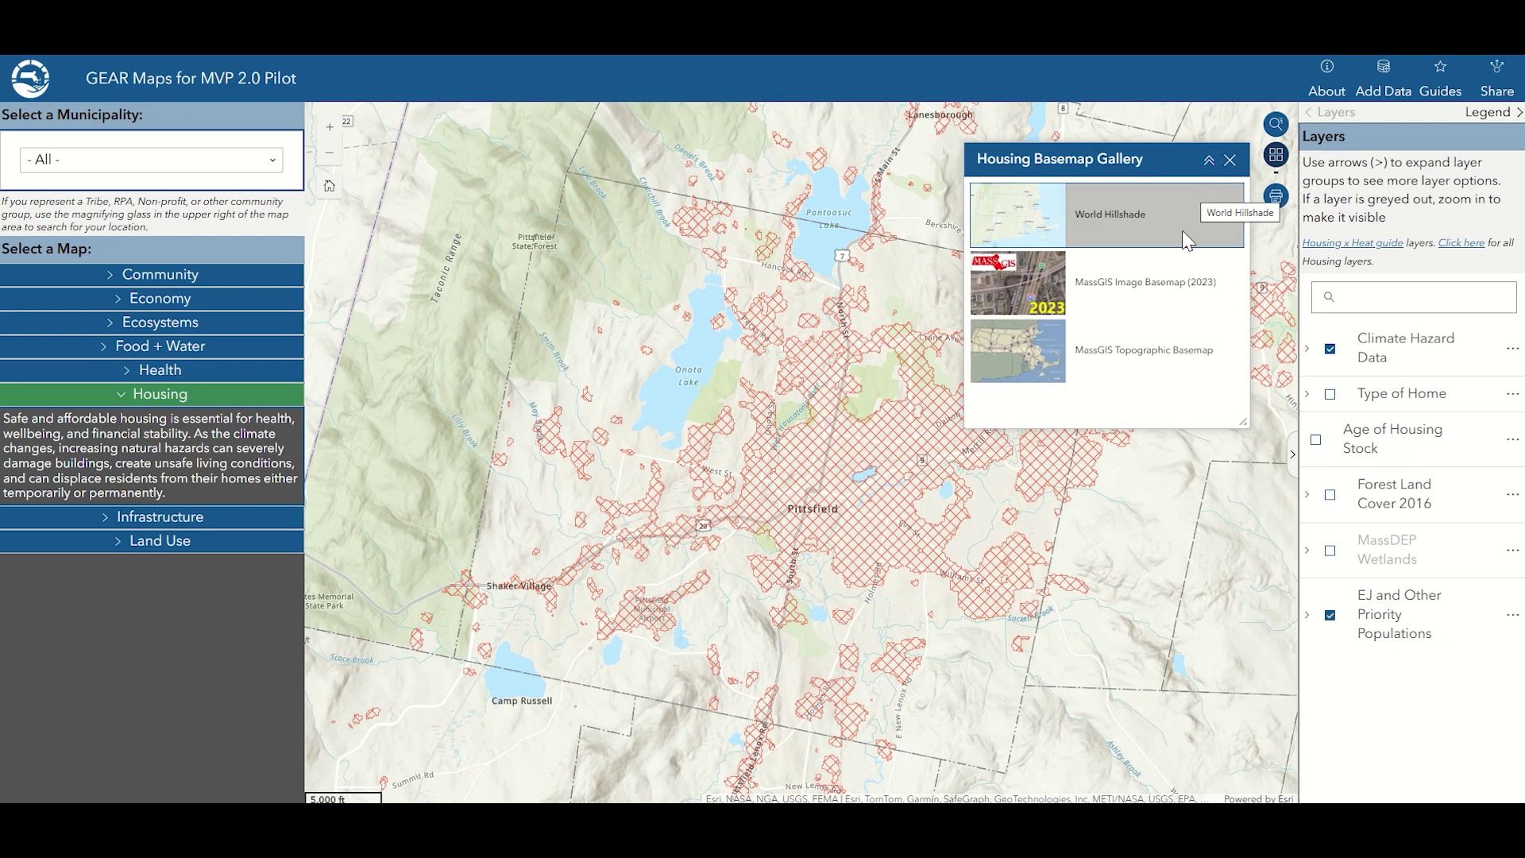
click(1174, 284)
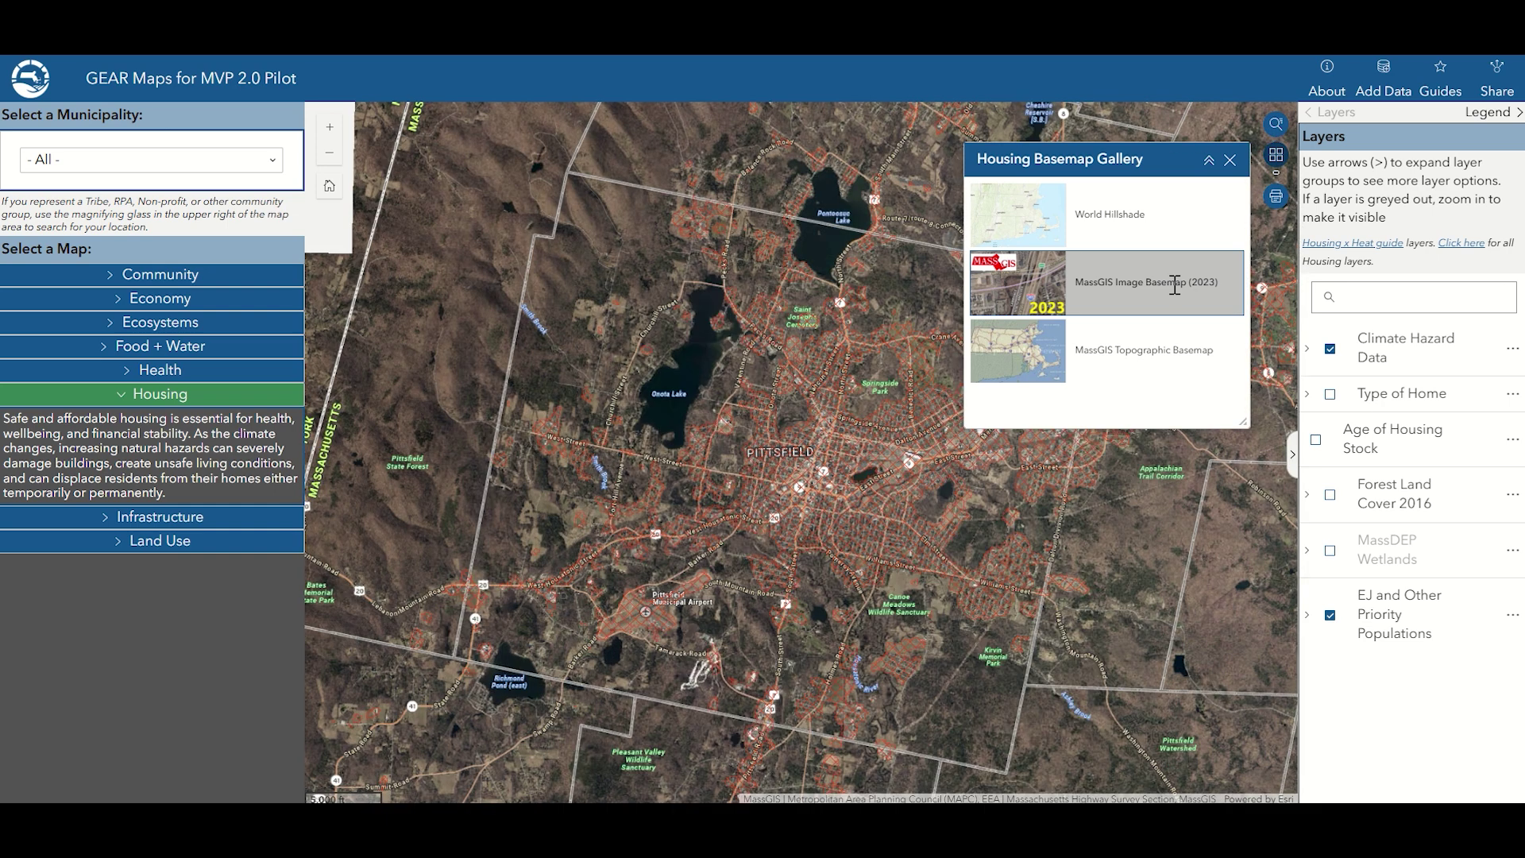
click(1153, 350)
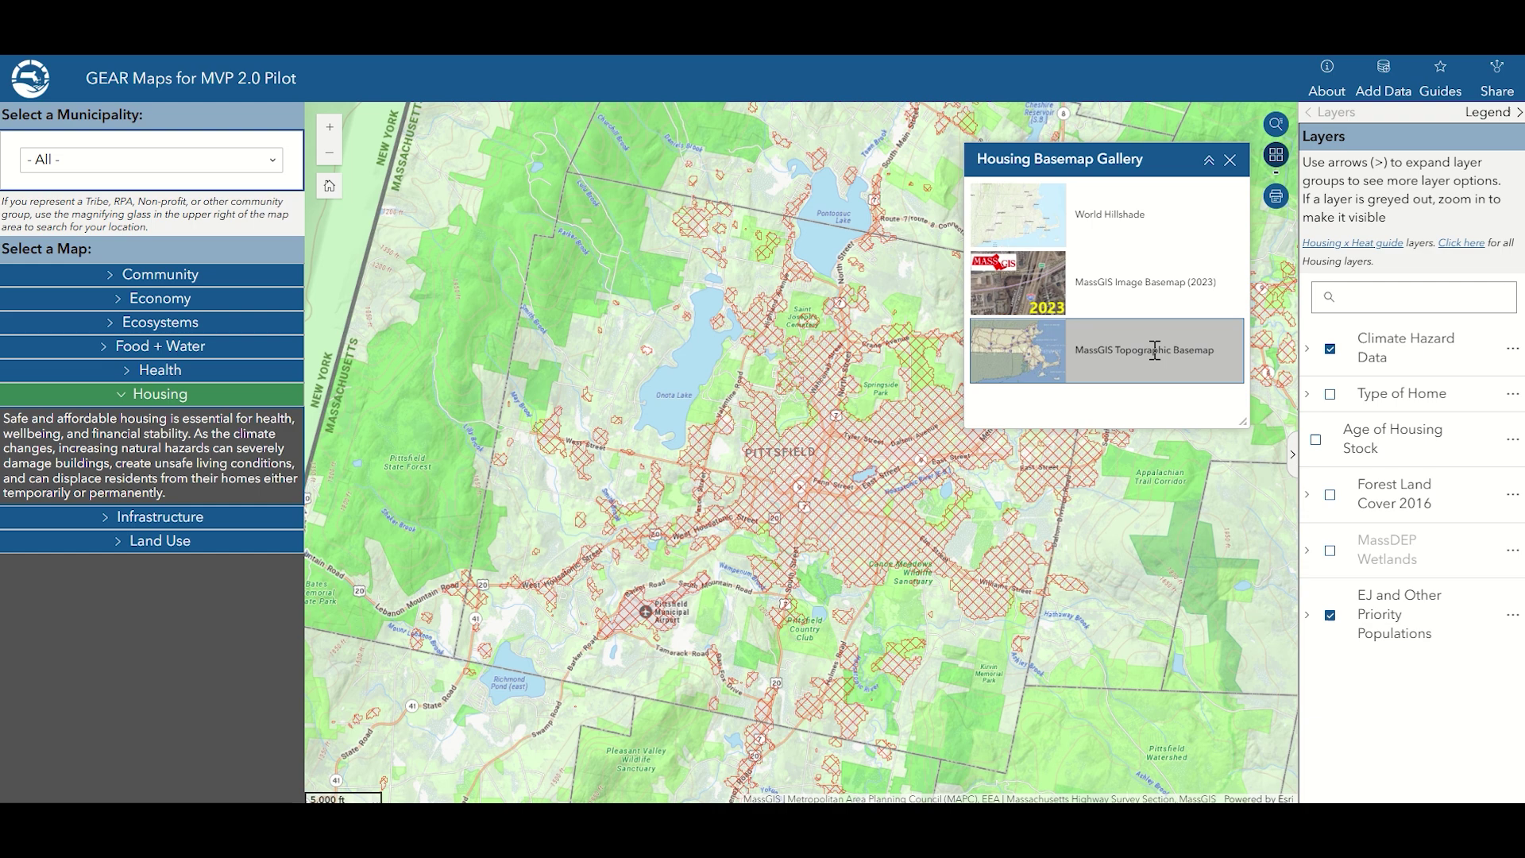
click(1229, 159)
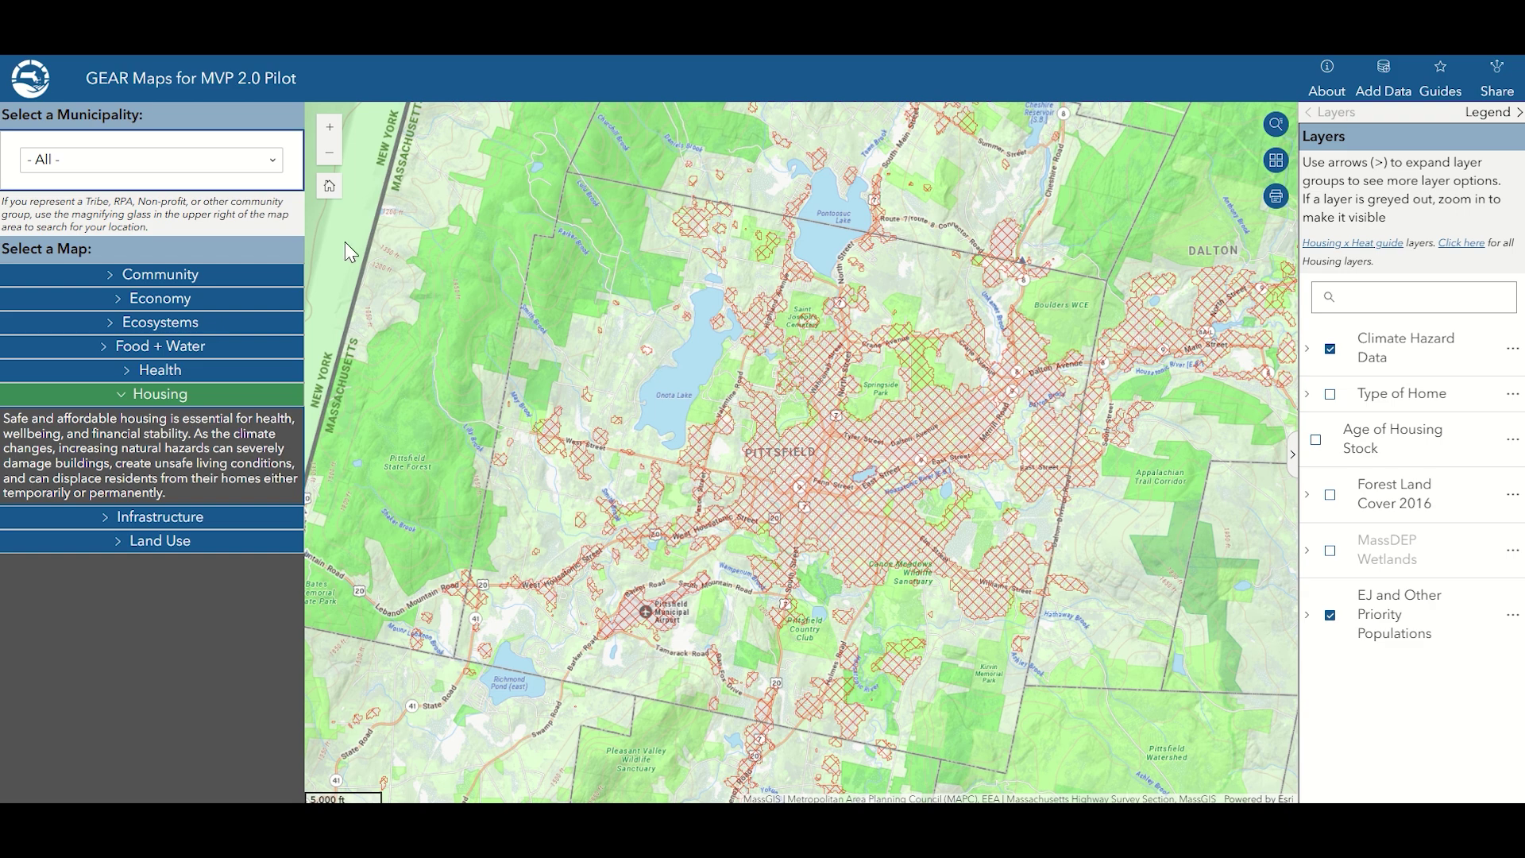
- View the Ecosystems map and return to the Housing map
click(196, 327)
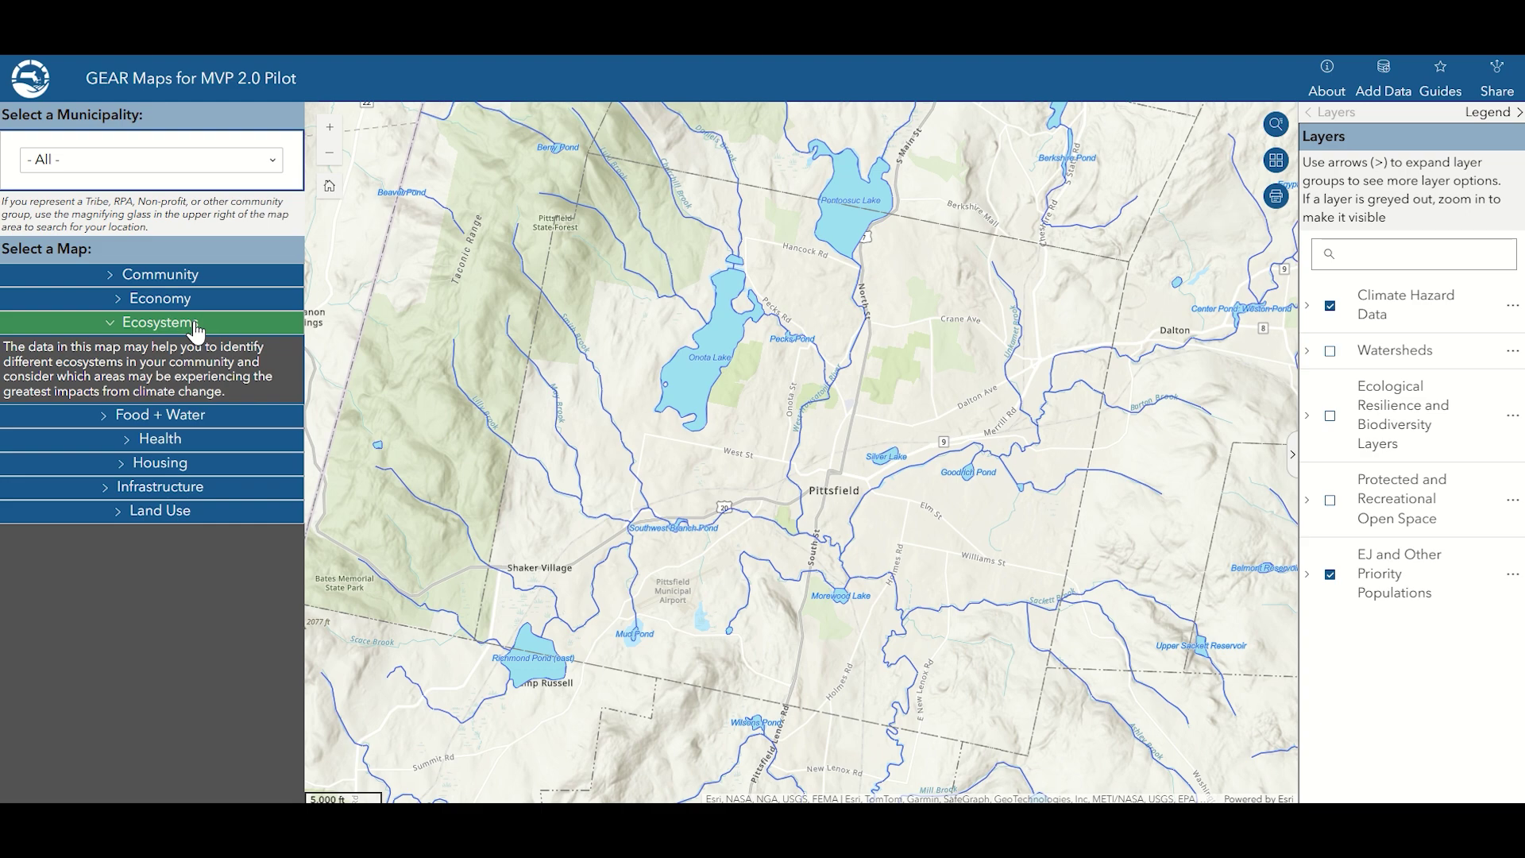
click(173, 464)
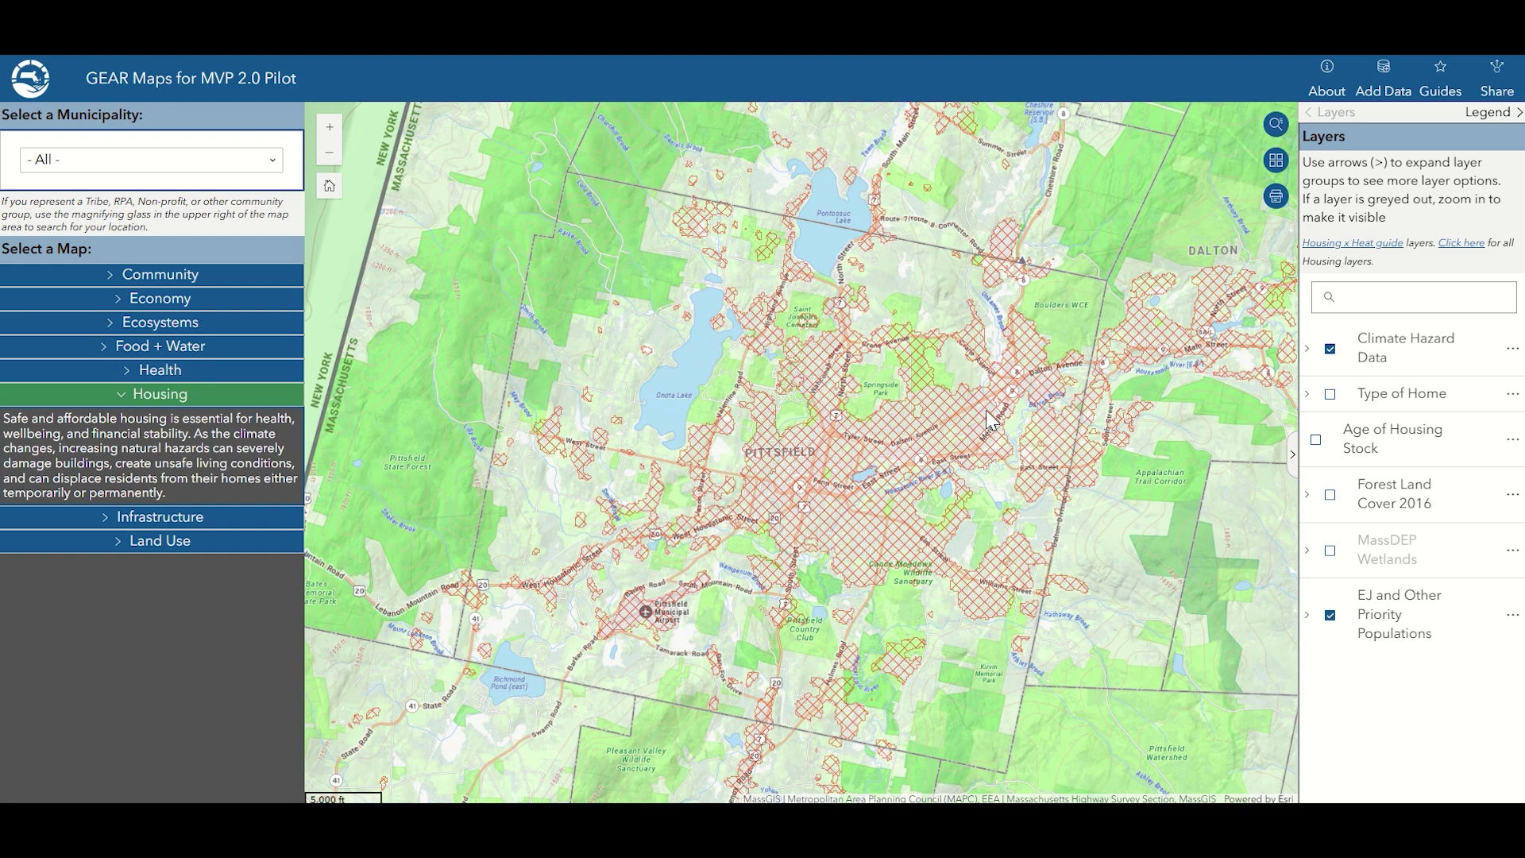
- Review the list of GEAR guide layer lists, from Economy through Land Use, and close it
click(1441, 71)
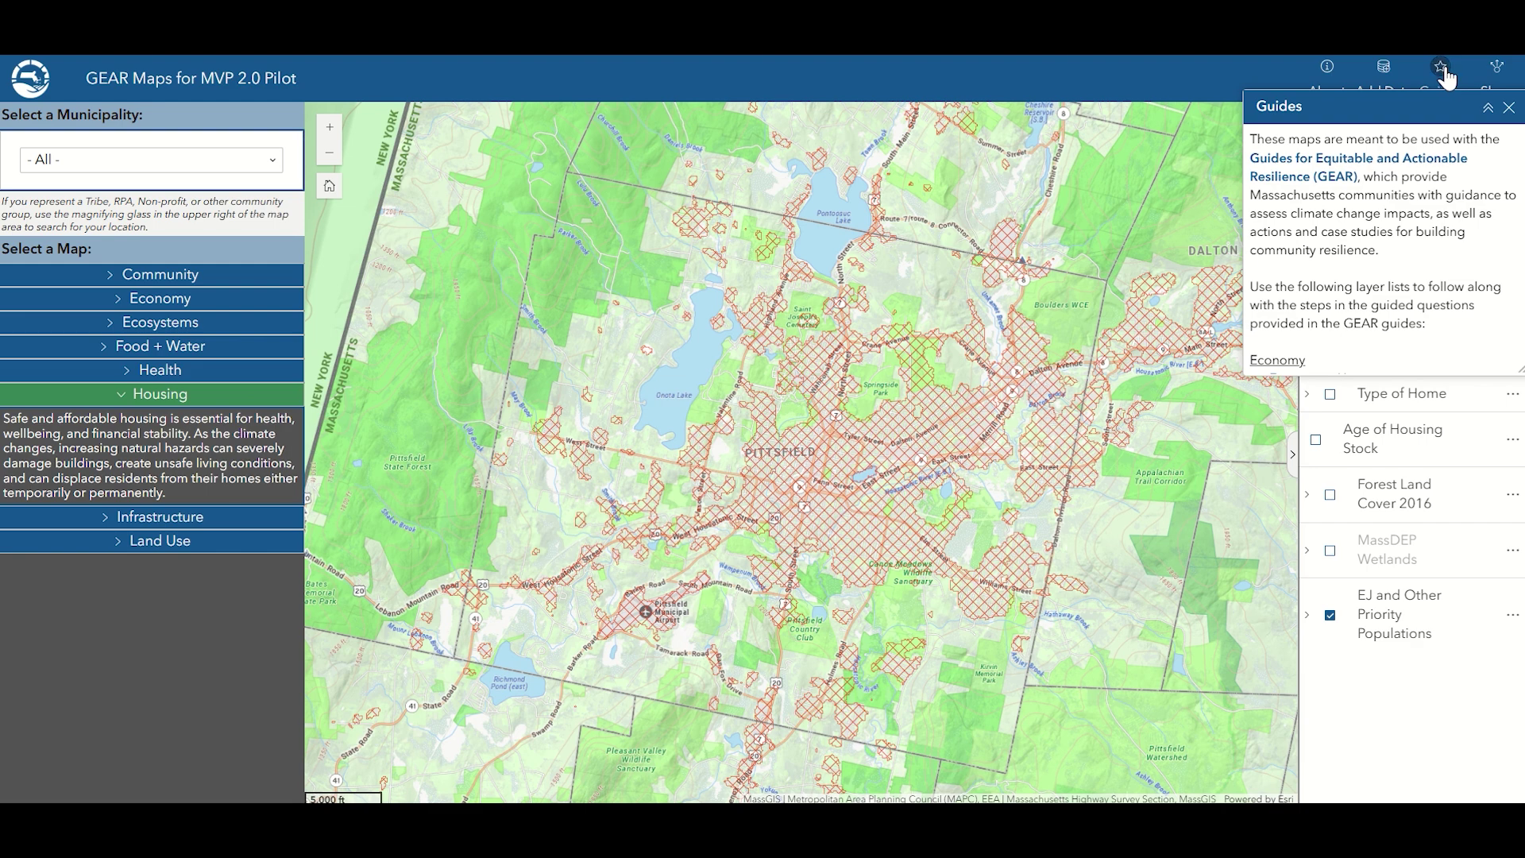
scroll(1415, 297, down, 5)
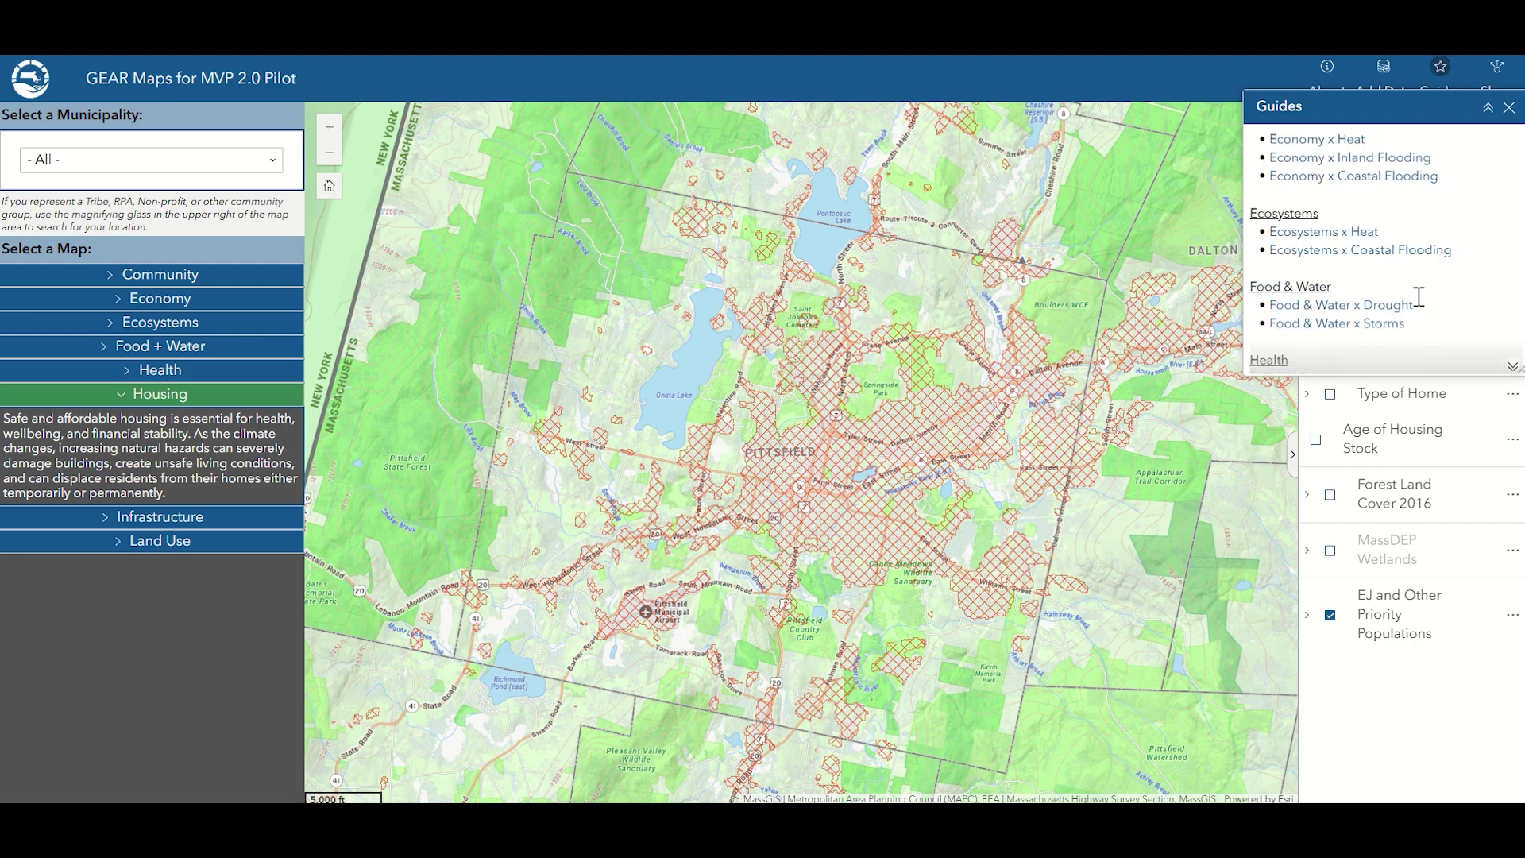
scroll(1419, 297, down, 3)
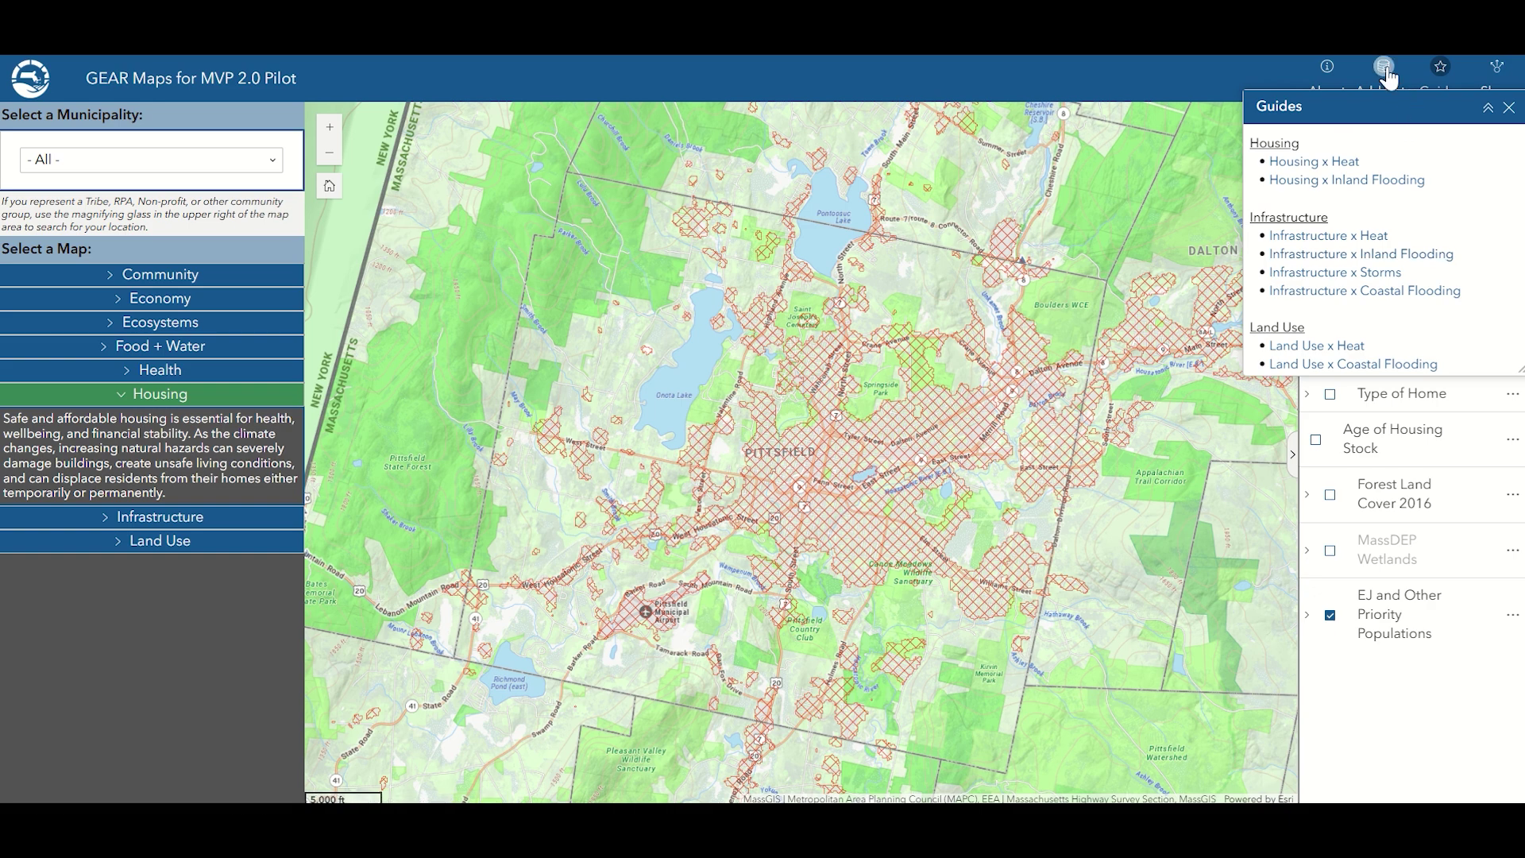
click(1508, 108)
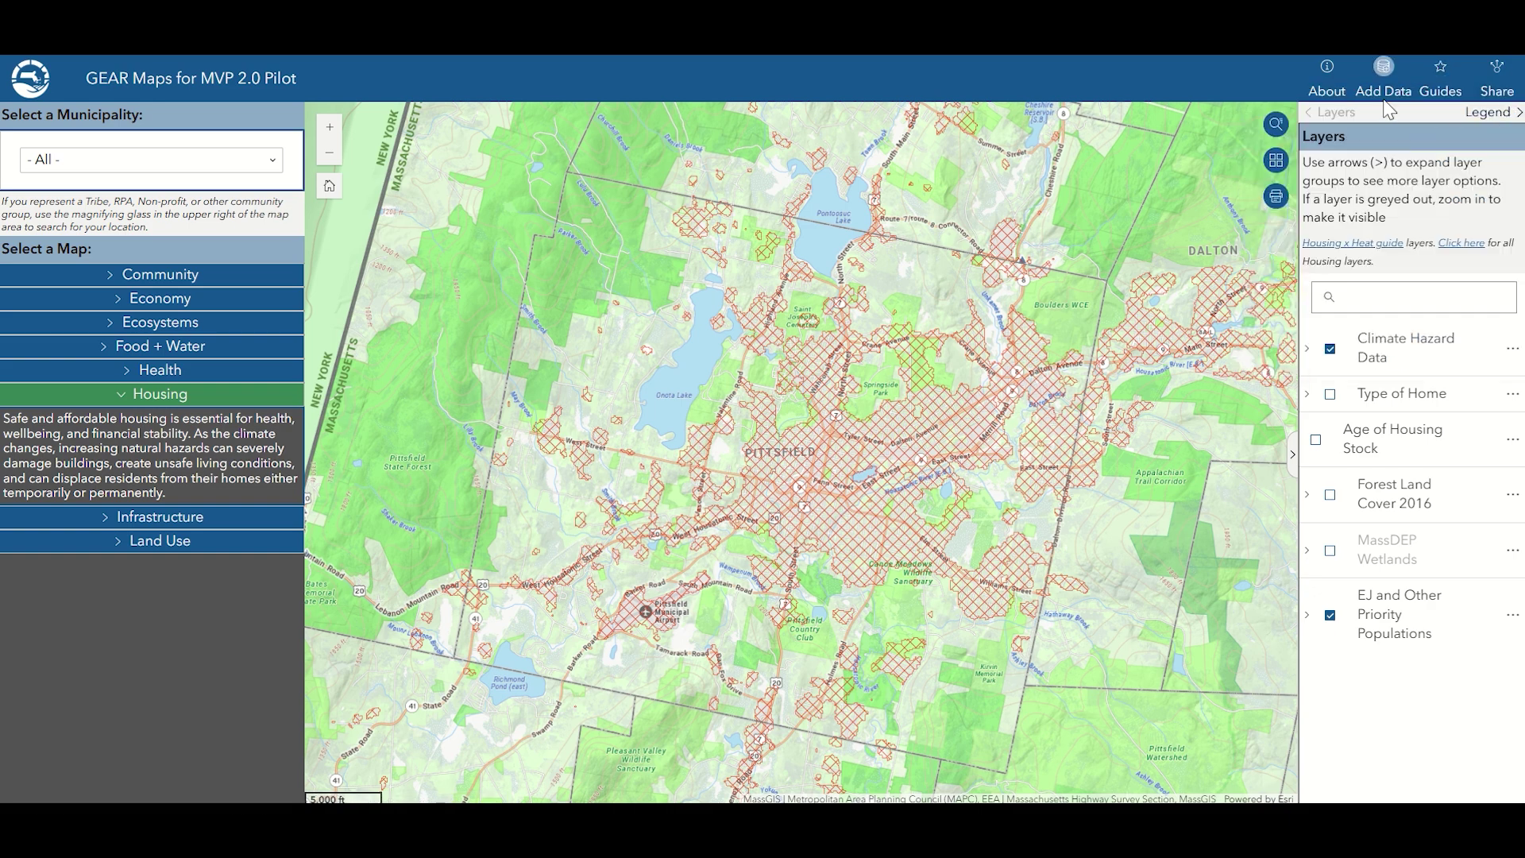
- Look through the options for adding data to the Housing map: Living Atlas search, web service URL and file upload
click(1384, 71)
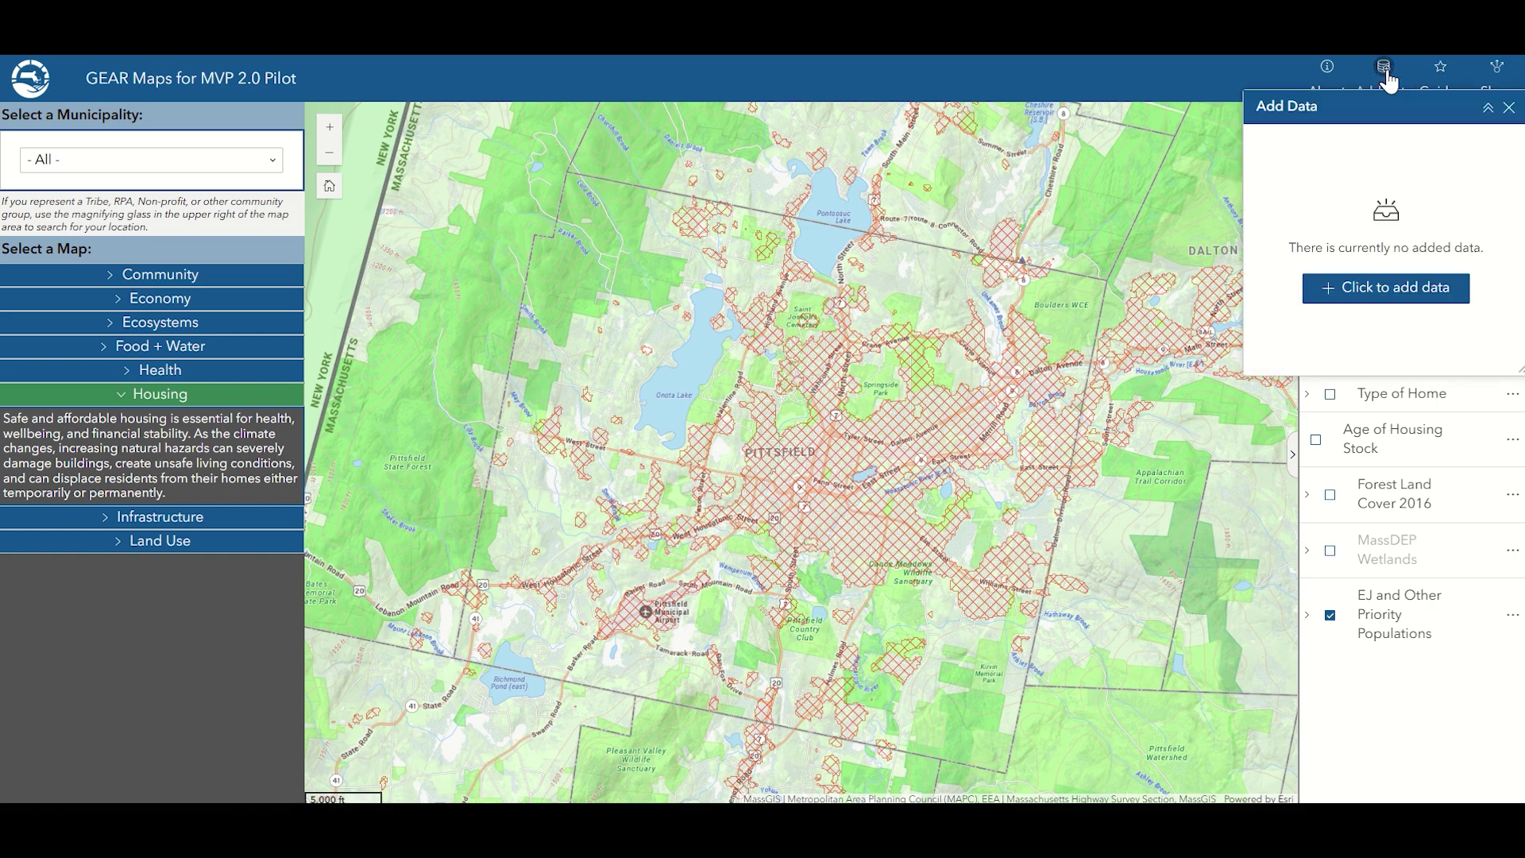
click(1443, 293)
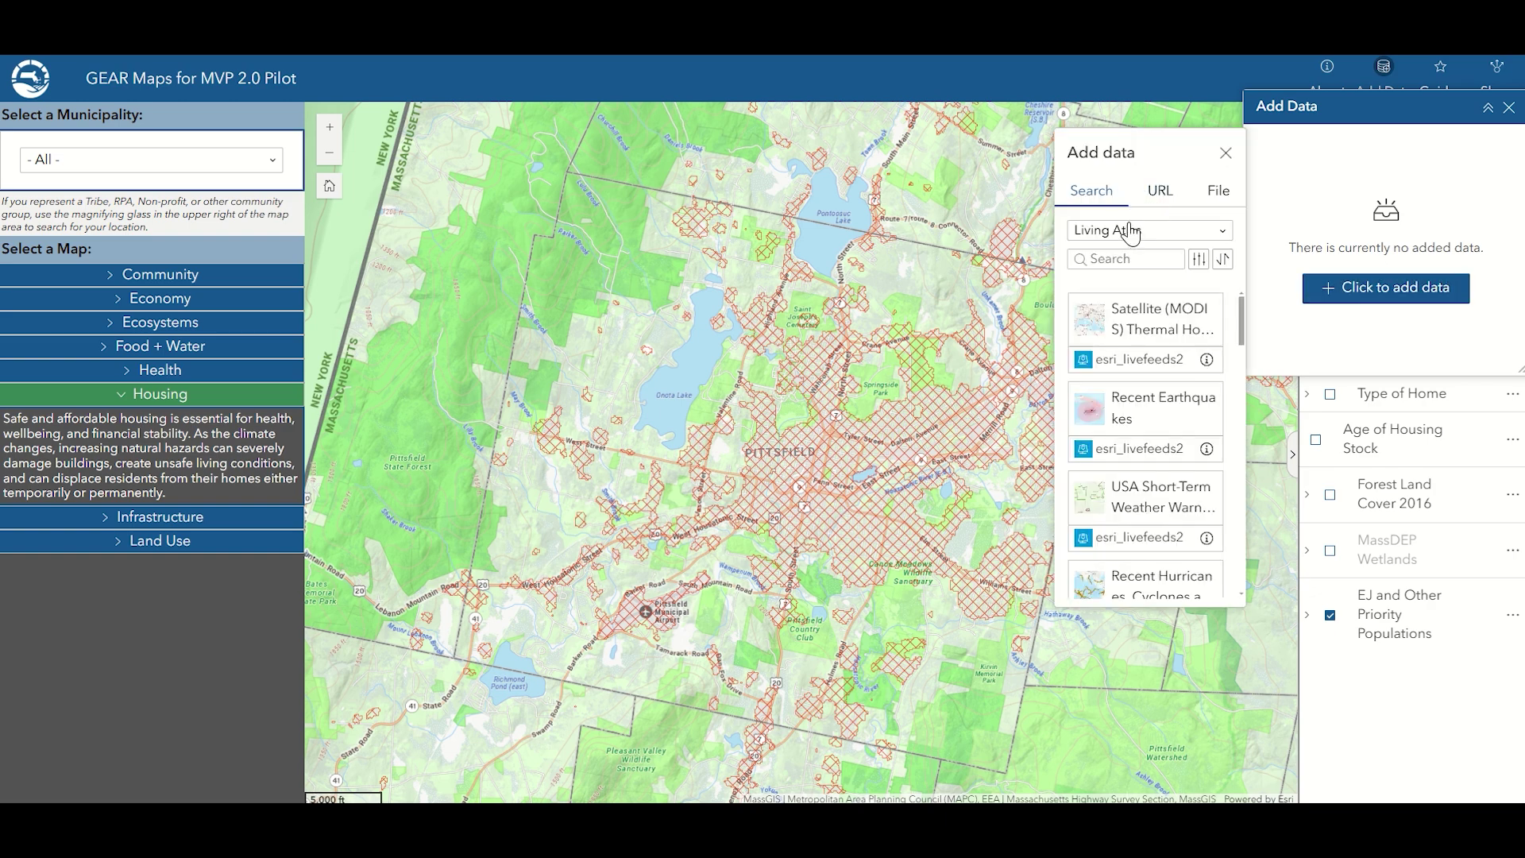
click(1160, 195)
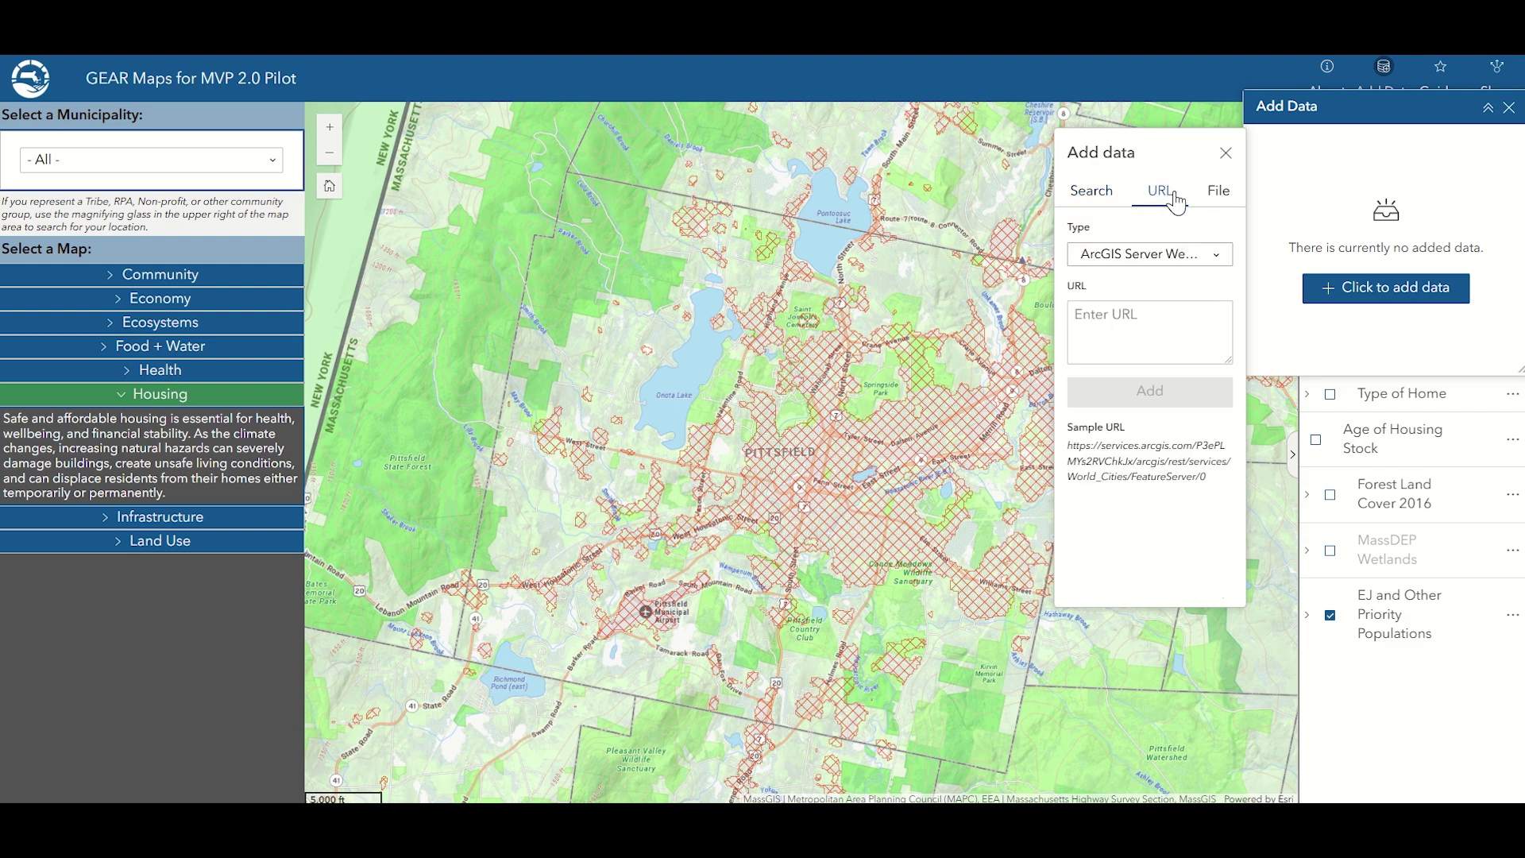
click(1217, 199)
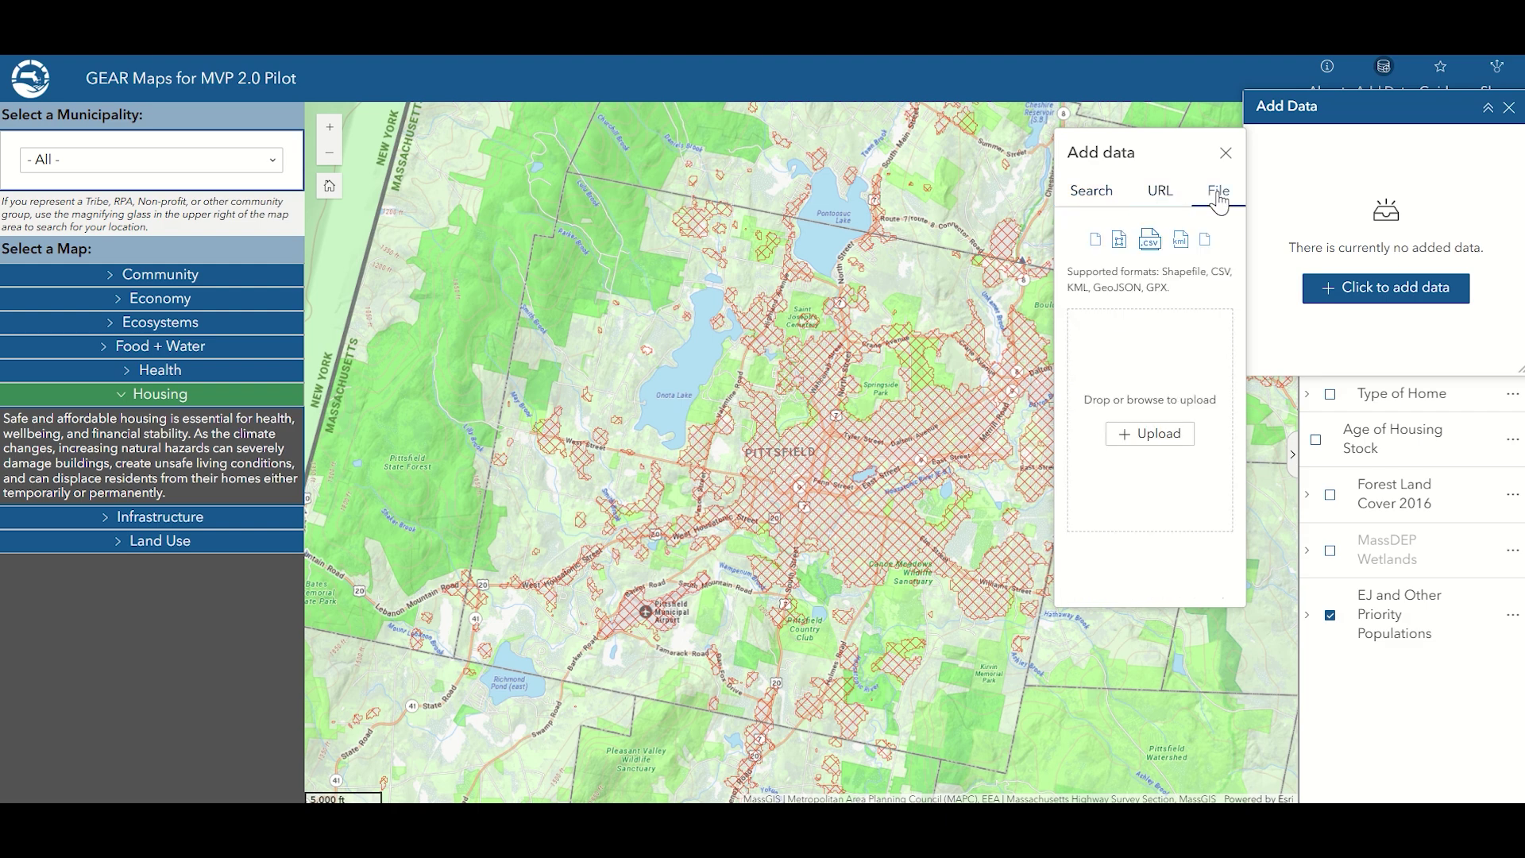
- Add the ArcGIS Server web service ending in MHC_Inventory_GDB/FeatureServer/1 to the map by its URL, and close the add-data window
click(1162, 198)
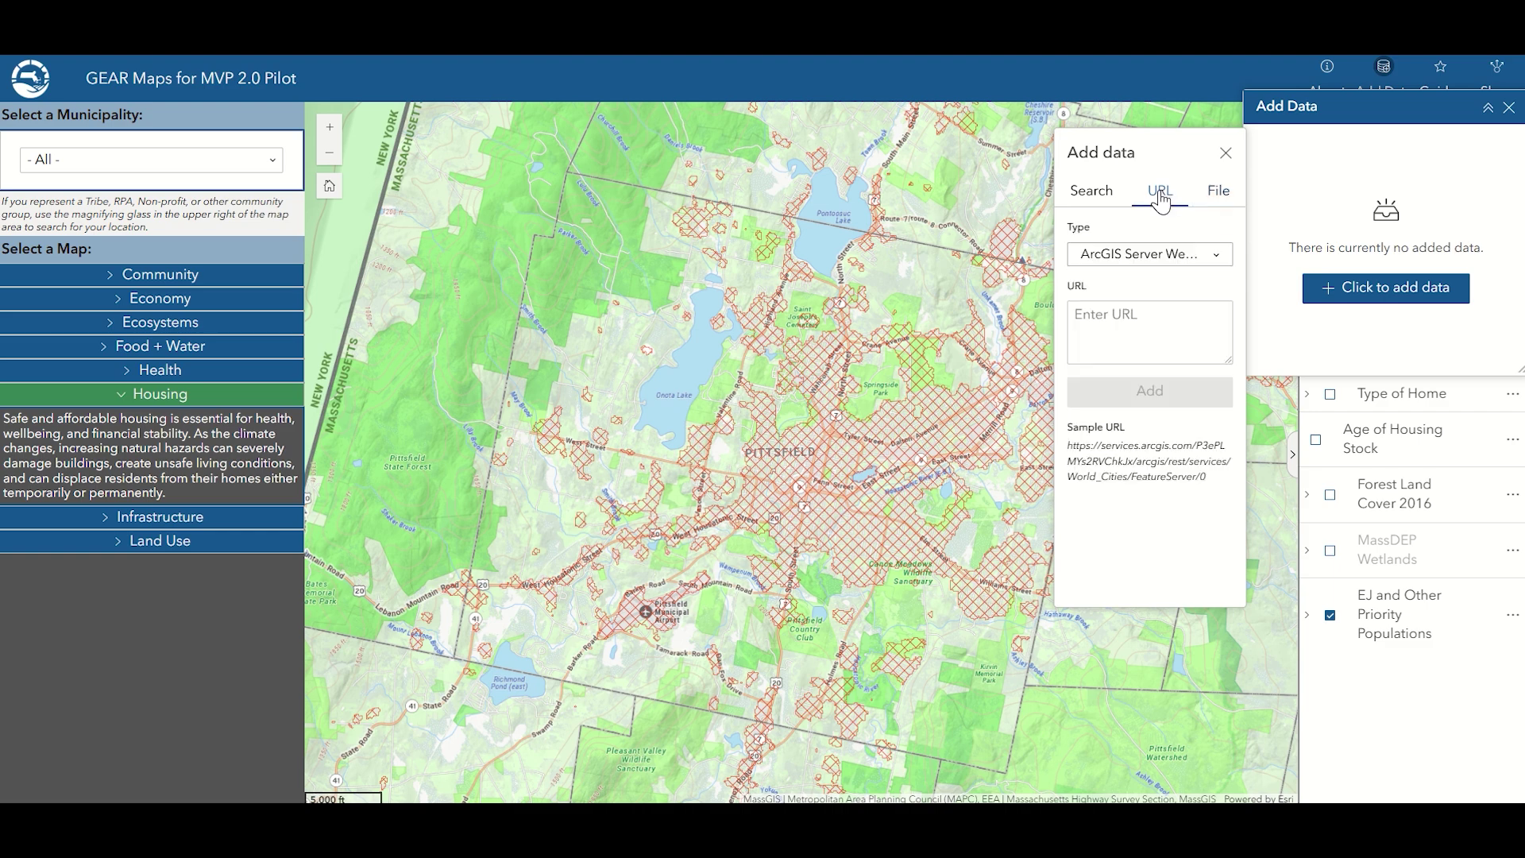
click(1117, 327)
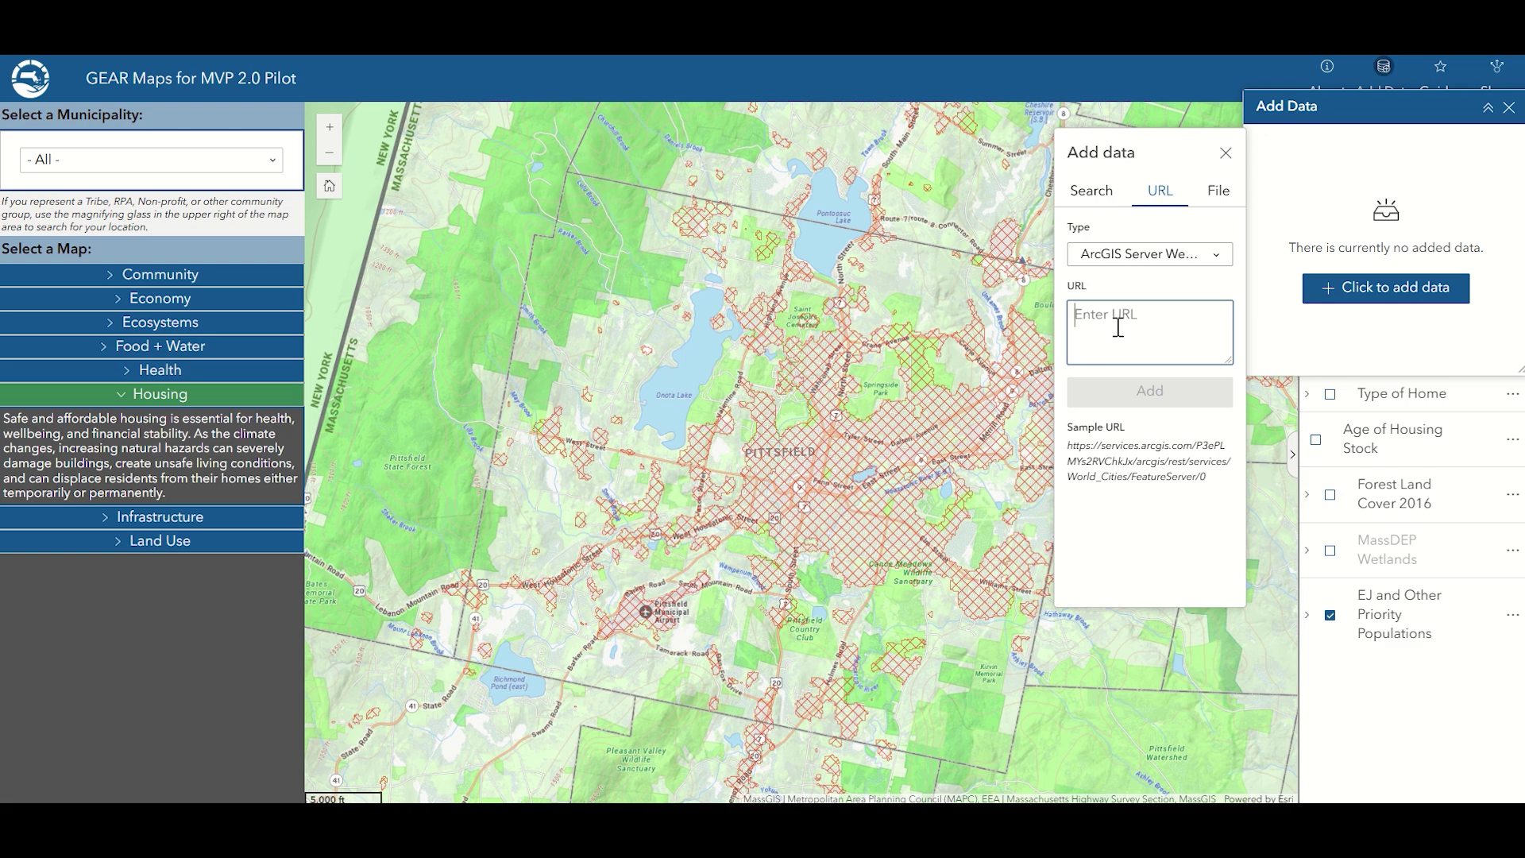
key(ctrl+v)
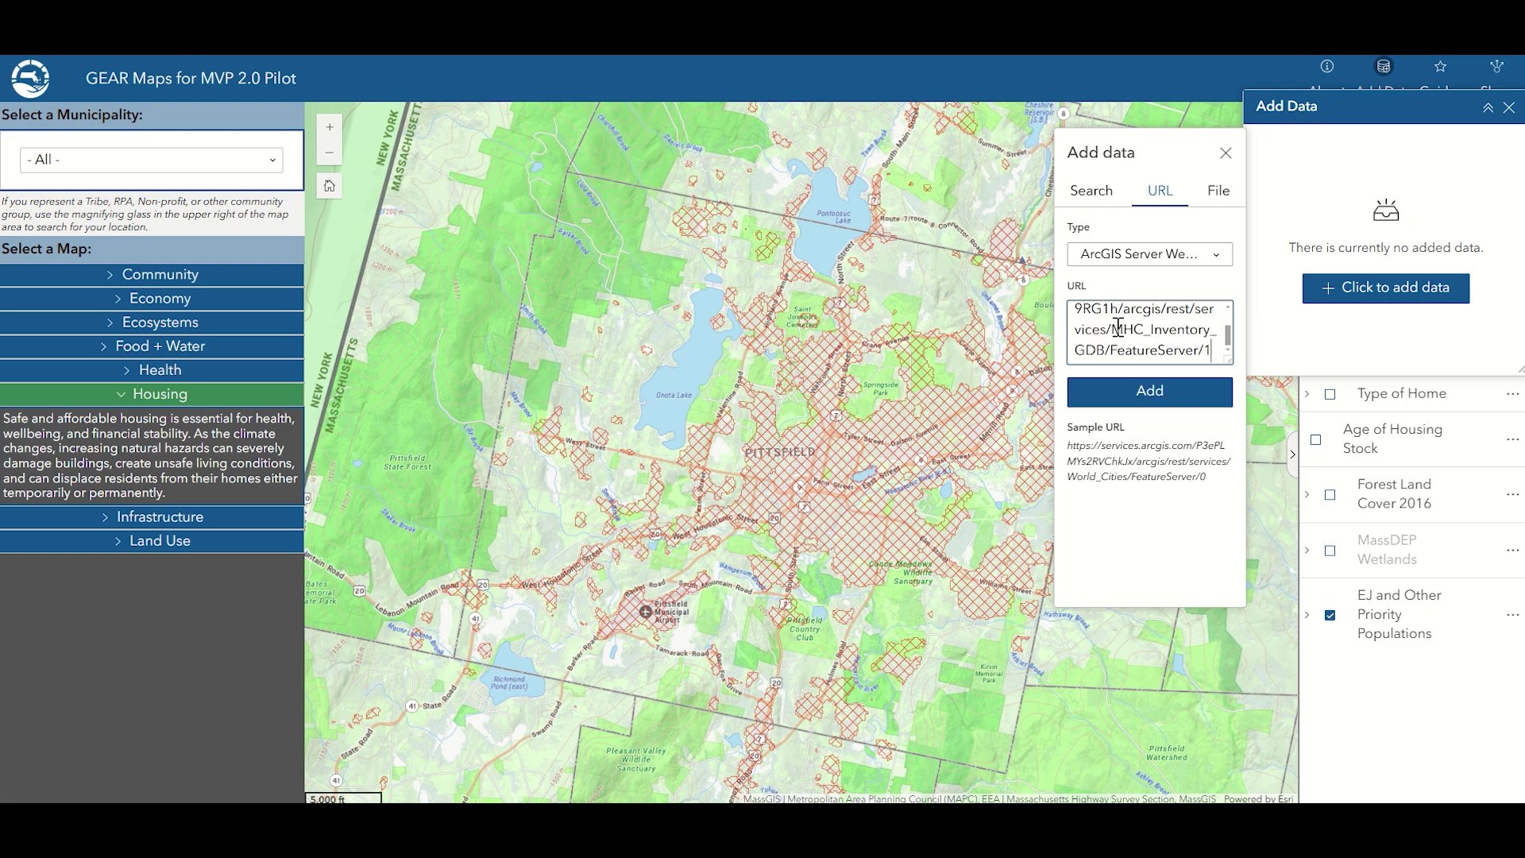
click(1161, 402)
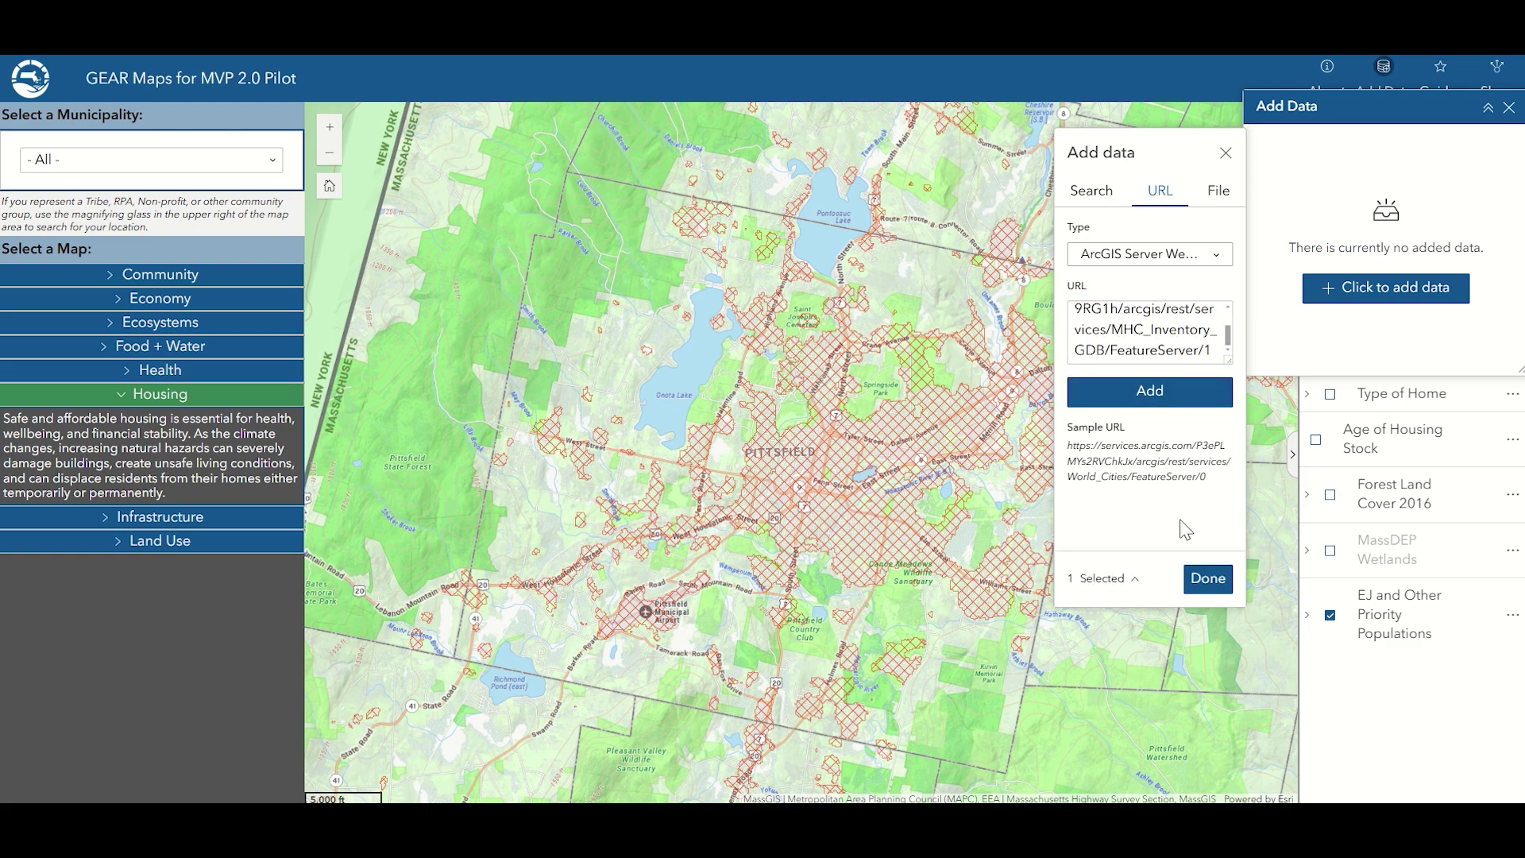
click(1207, 579)
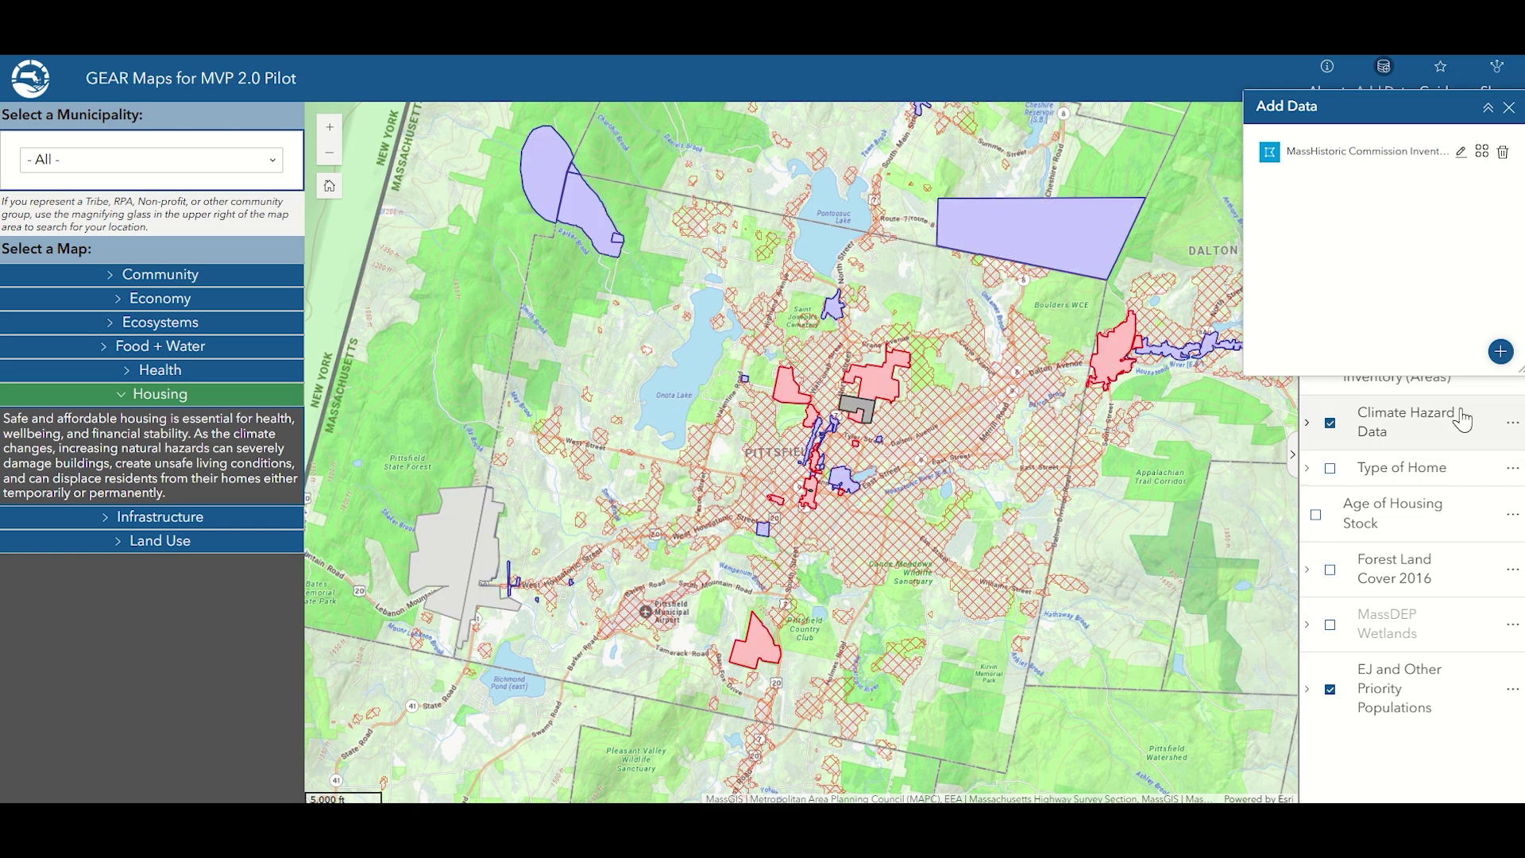
click(1508, 108)
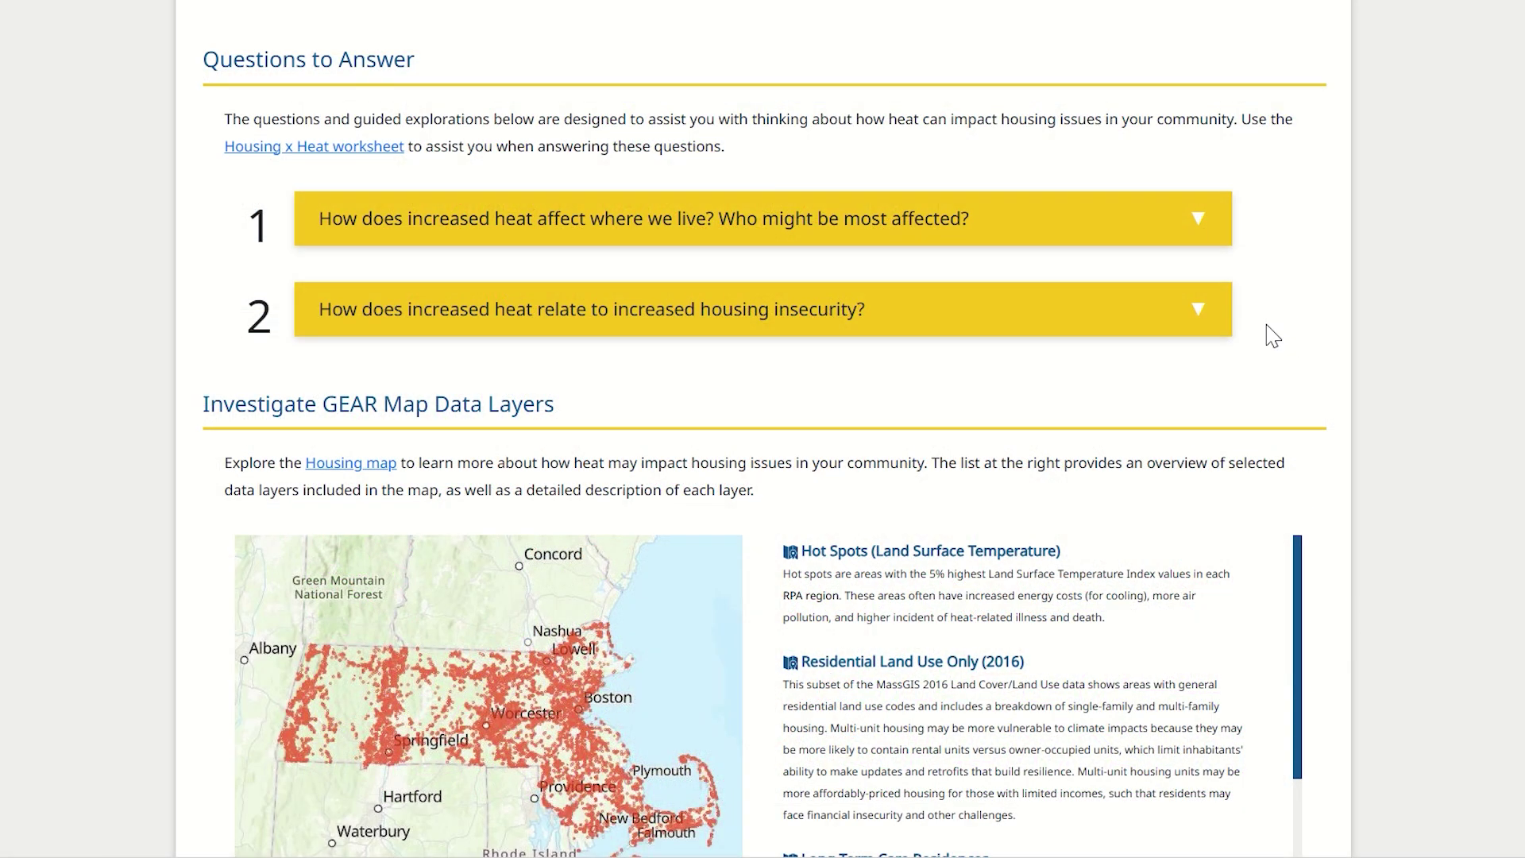
- In the Housing x Heat guide, expand the question on how heat relates to increased housing insecurity and read through its prompts
click(1197, 314)
drag(1209, 385, 1212, 478)
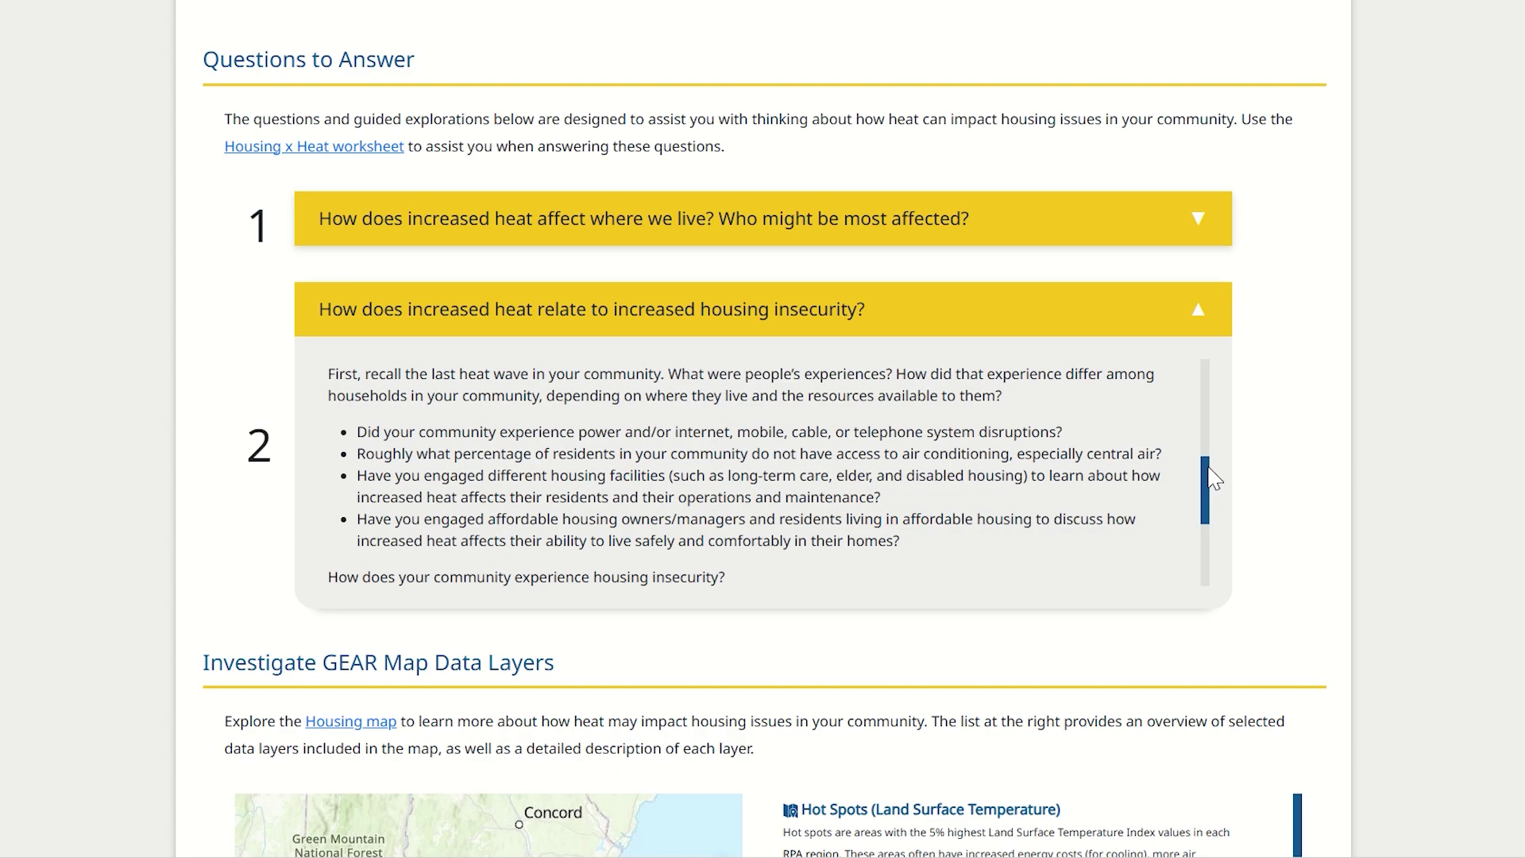
scroll(1432, 501, down, 5)
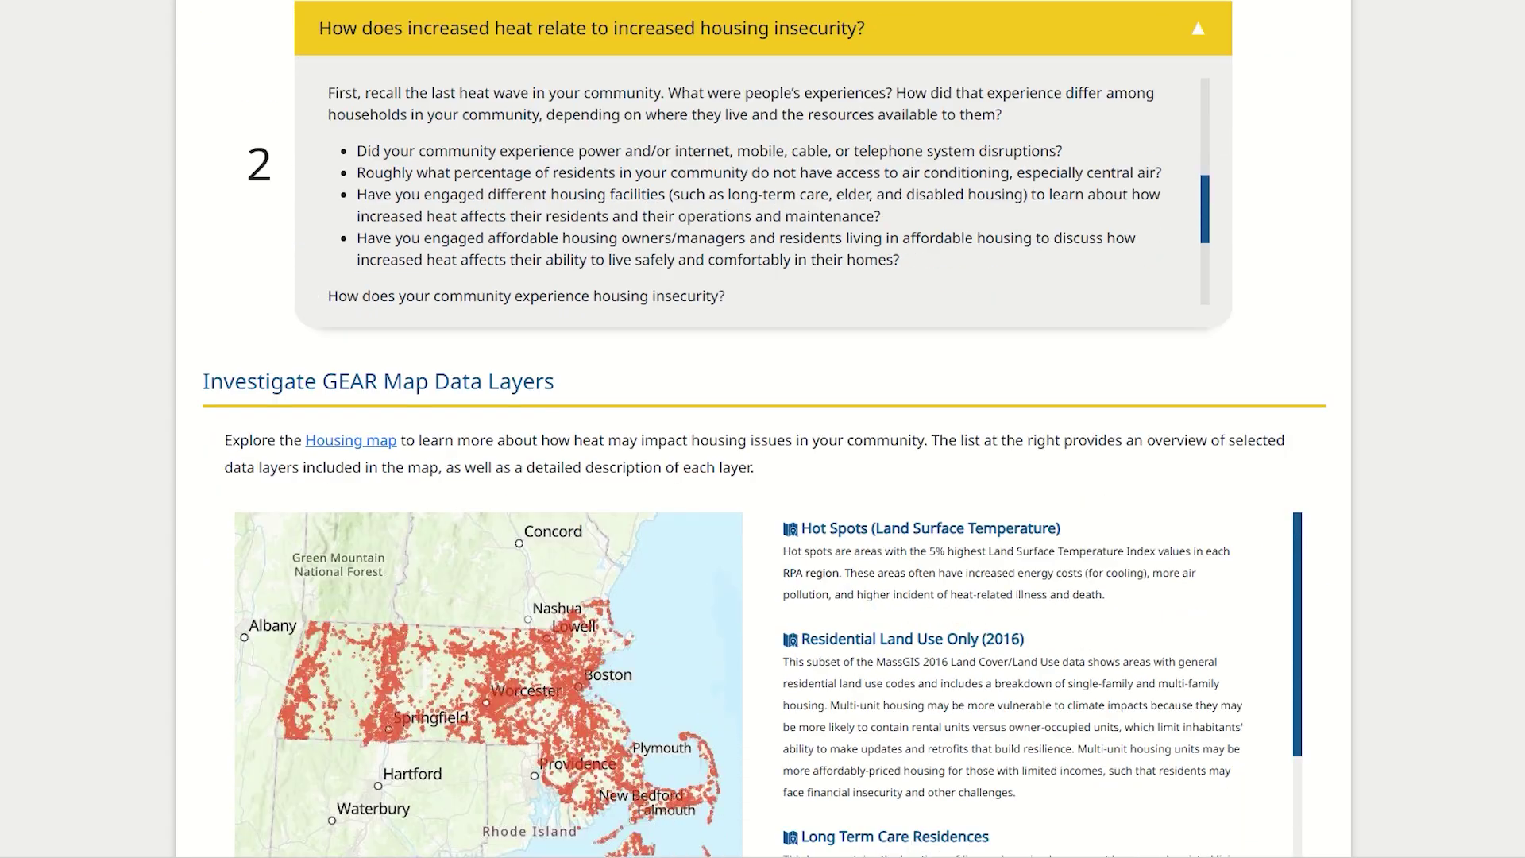
- From the guide's Actions to Consider section, open the full list of actions and look through its entries
scroll(765, 426, down, 12)
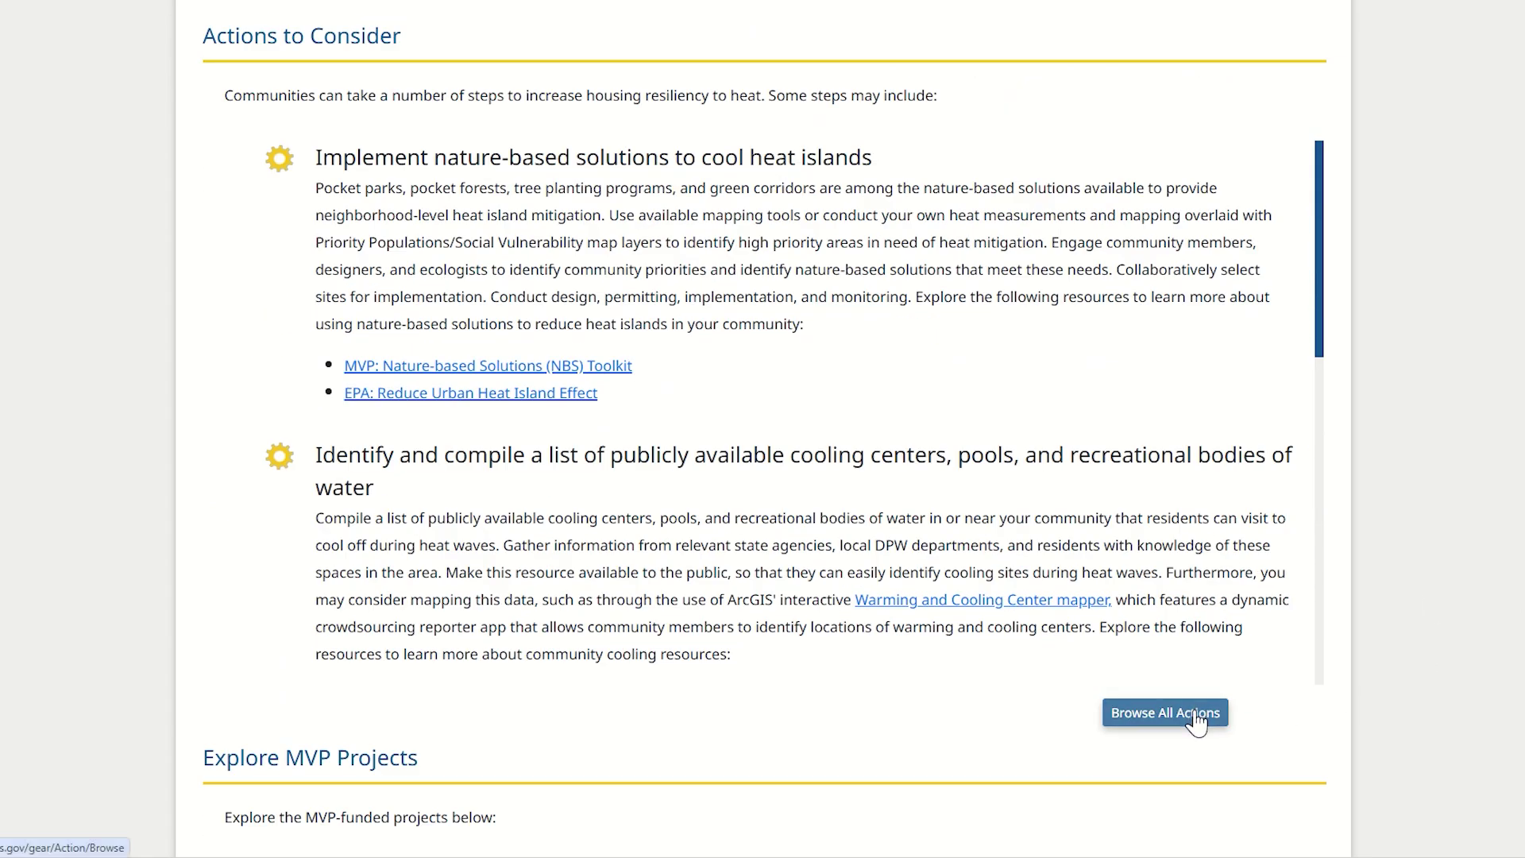
click(1197, 715)
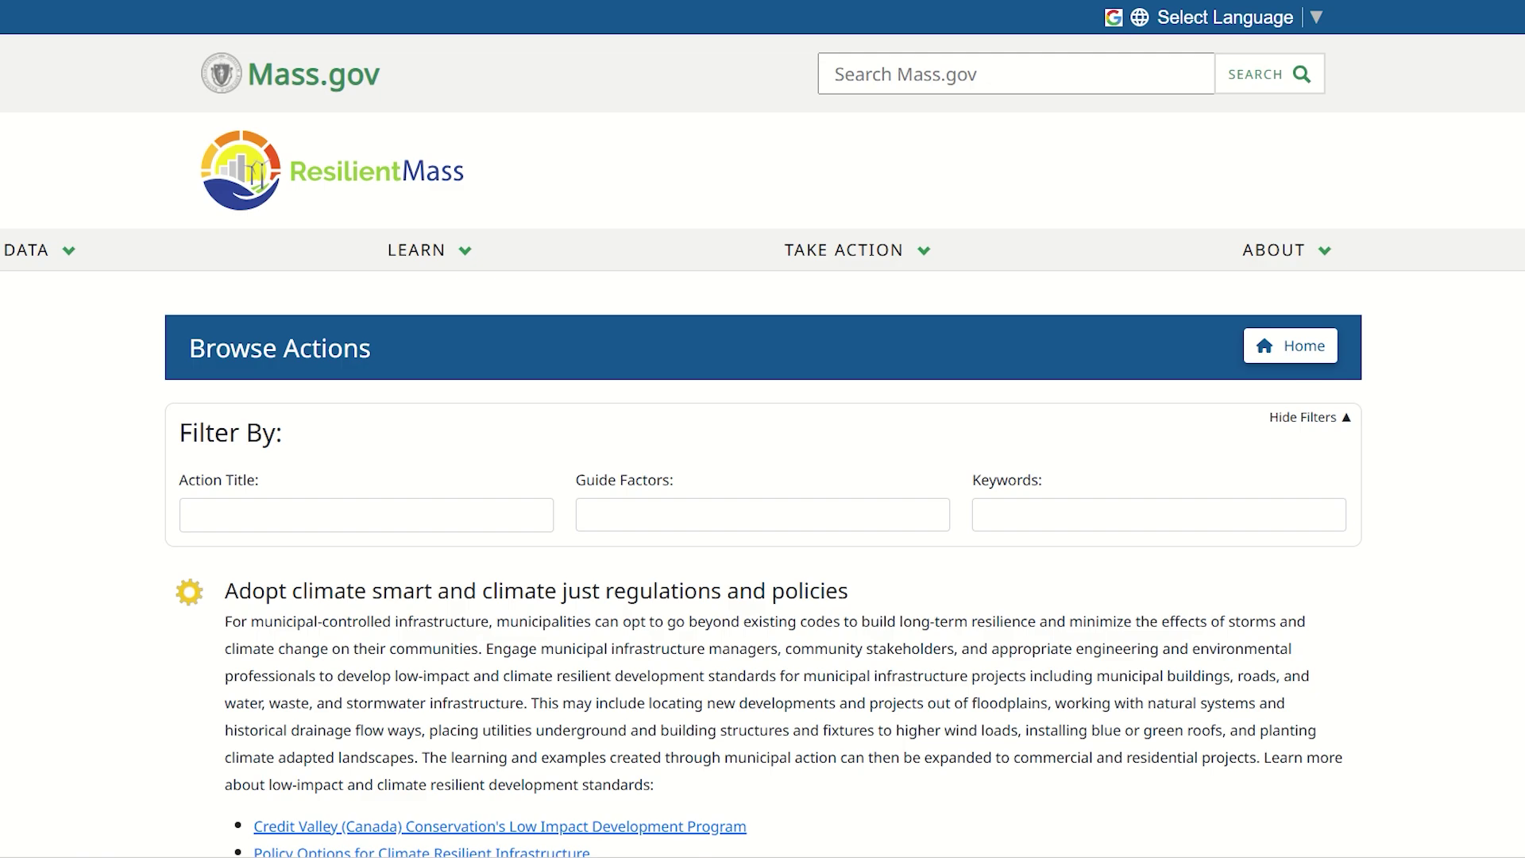
scroll(762, 429, down, 10)
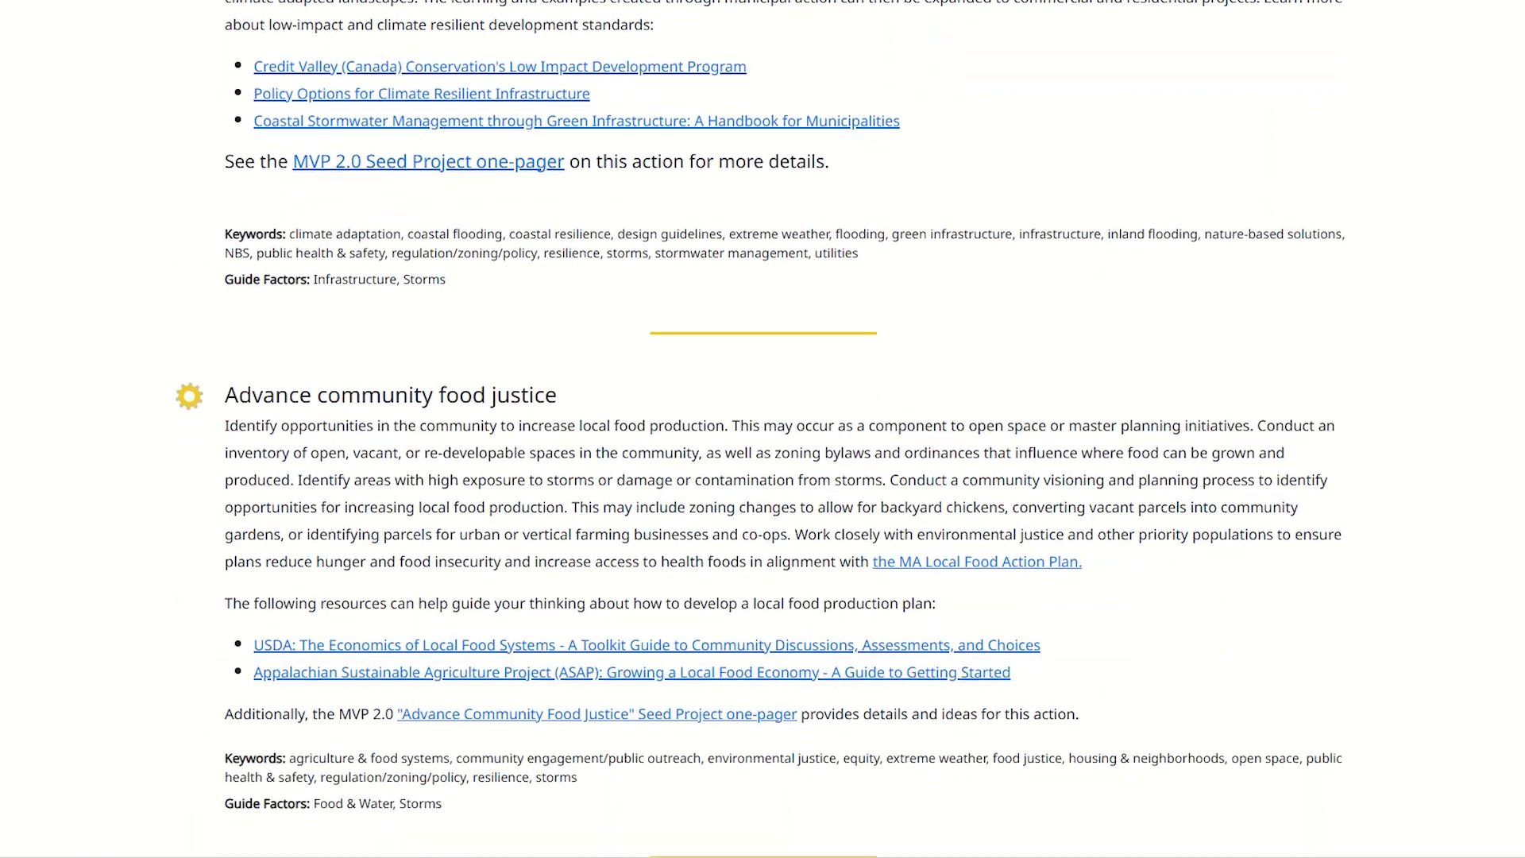
scroll(762, 429, down, 10)
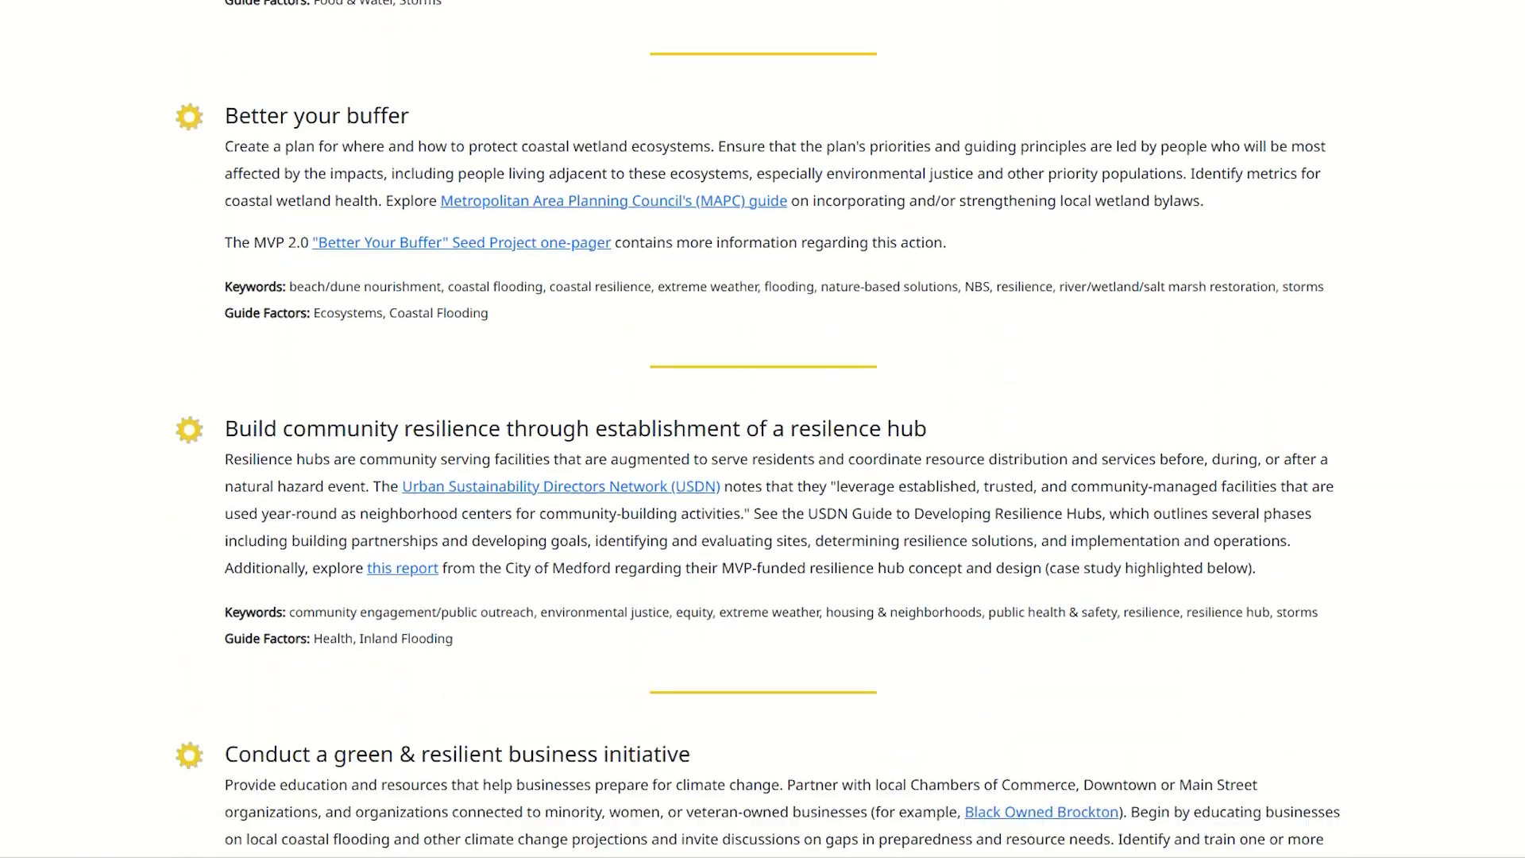
scroll(762, 429, down, 6)
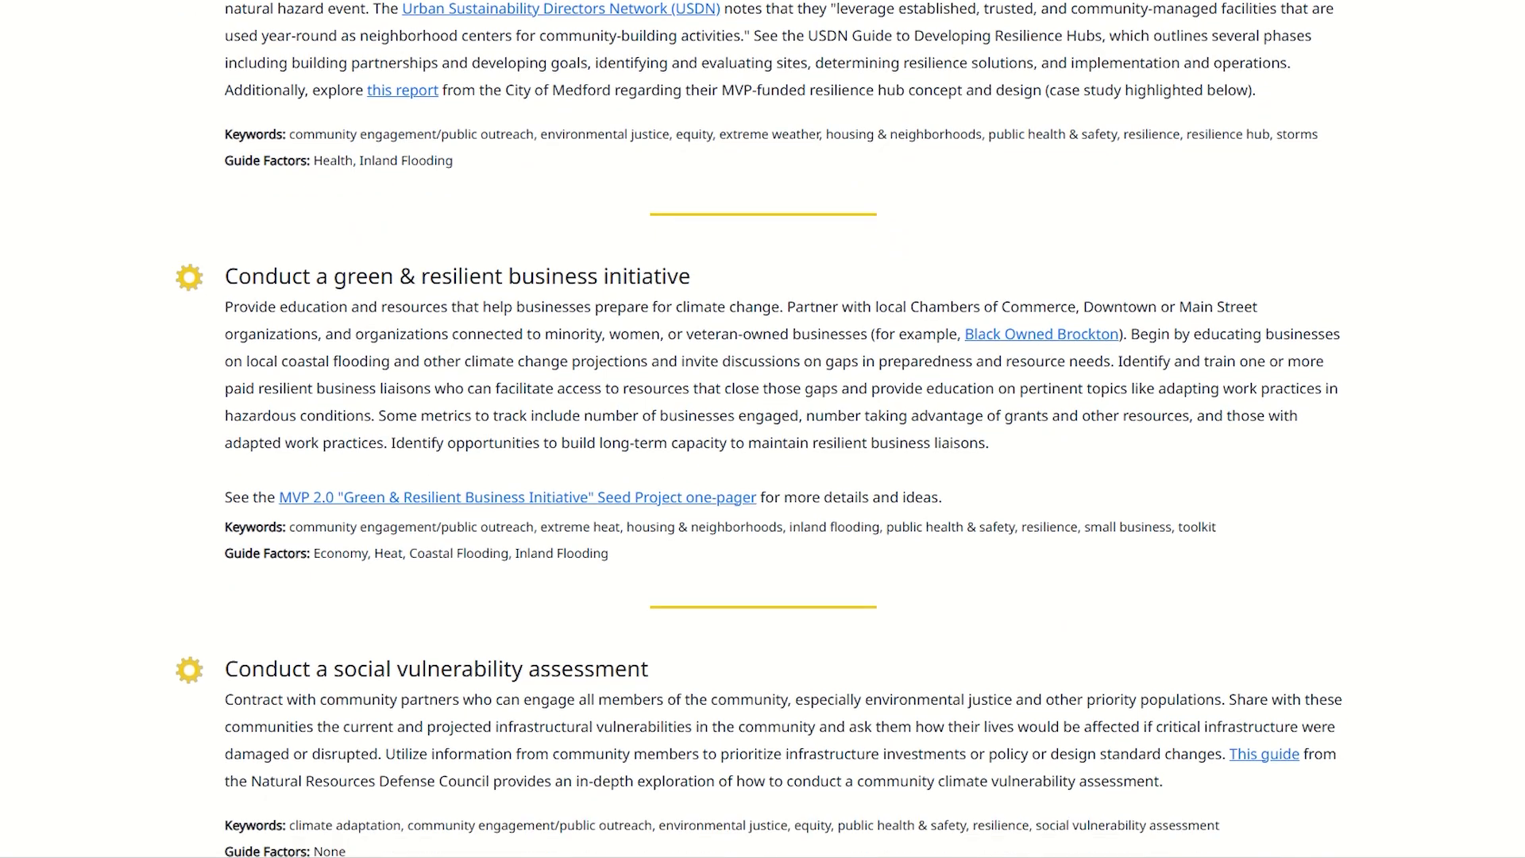
scroll(762, 429, down, 7)
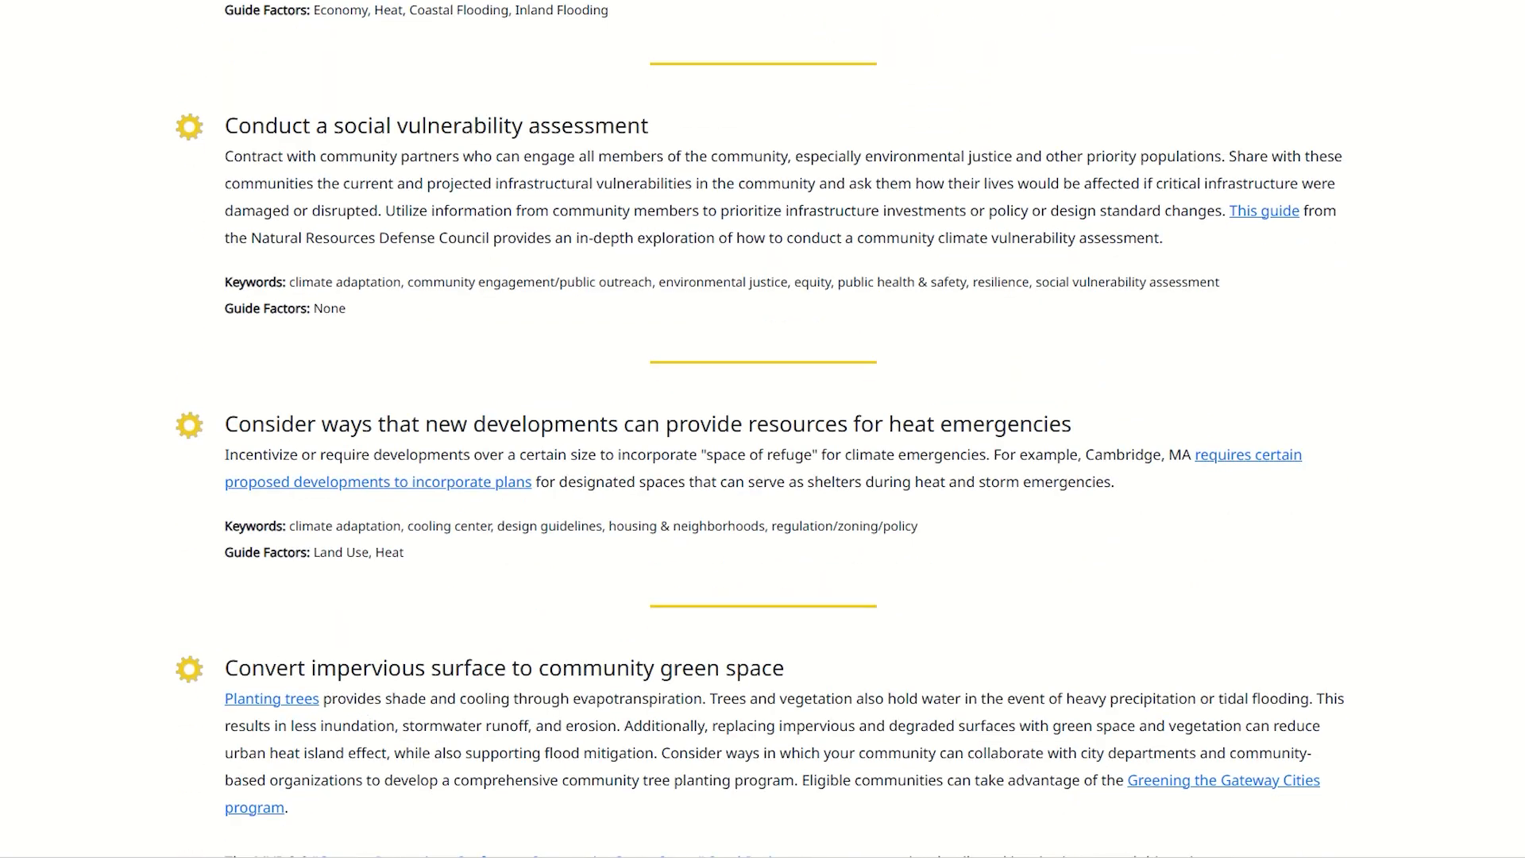
- Return to the Housing x Heat guide and review its MVP-funded projects and related guides
scroll(762, 428, down, 1)
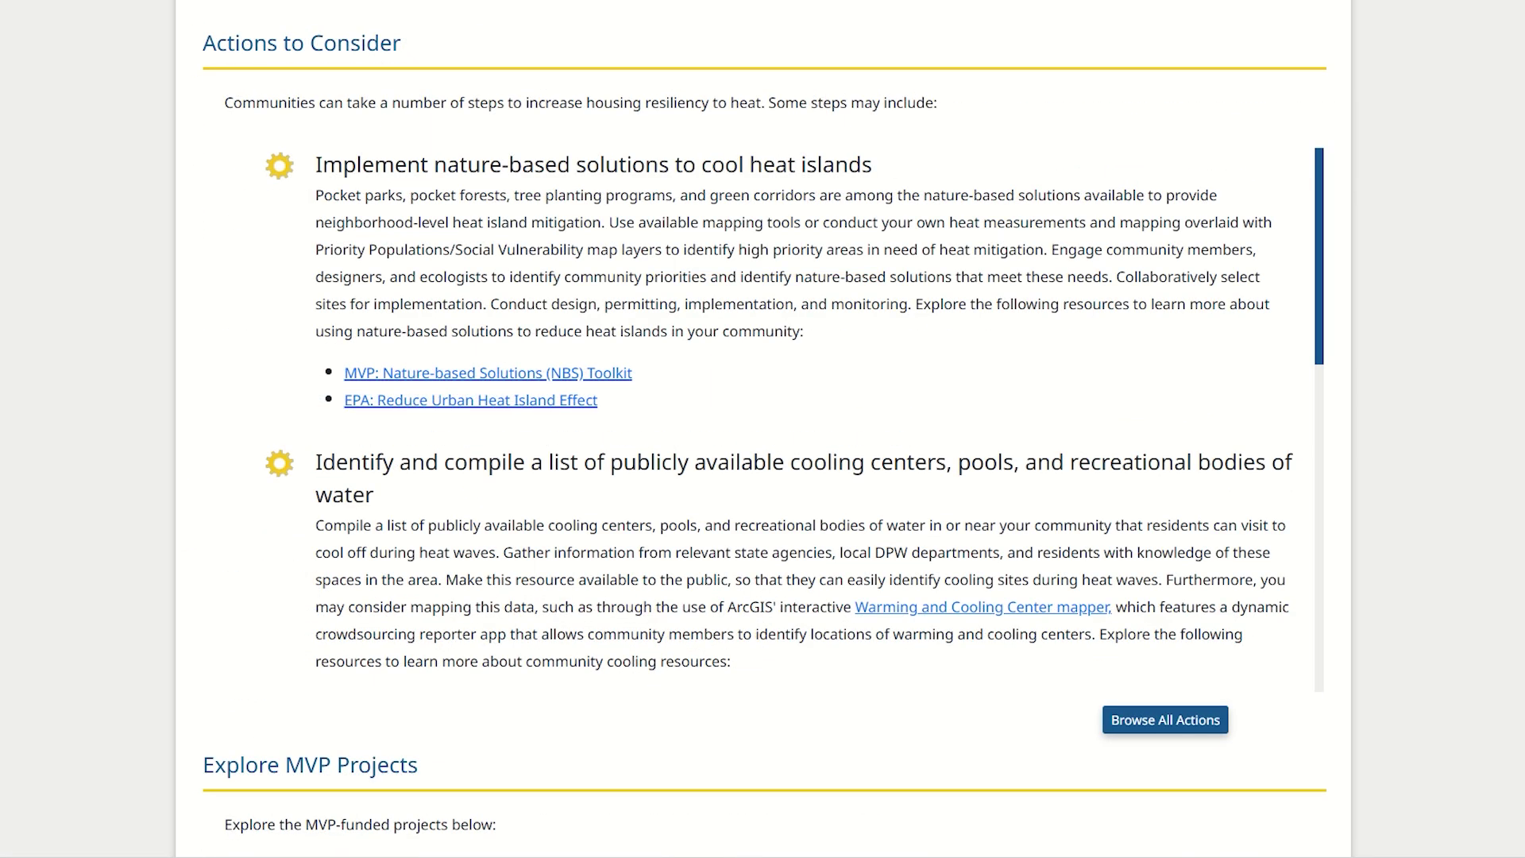
scroll(762, 429, down, 5)
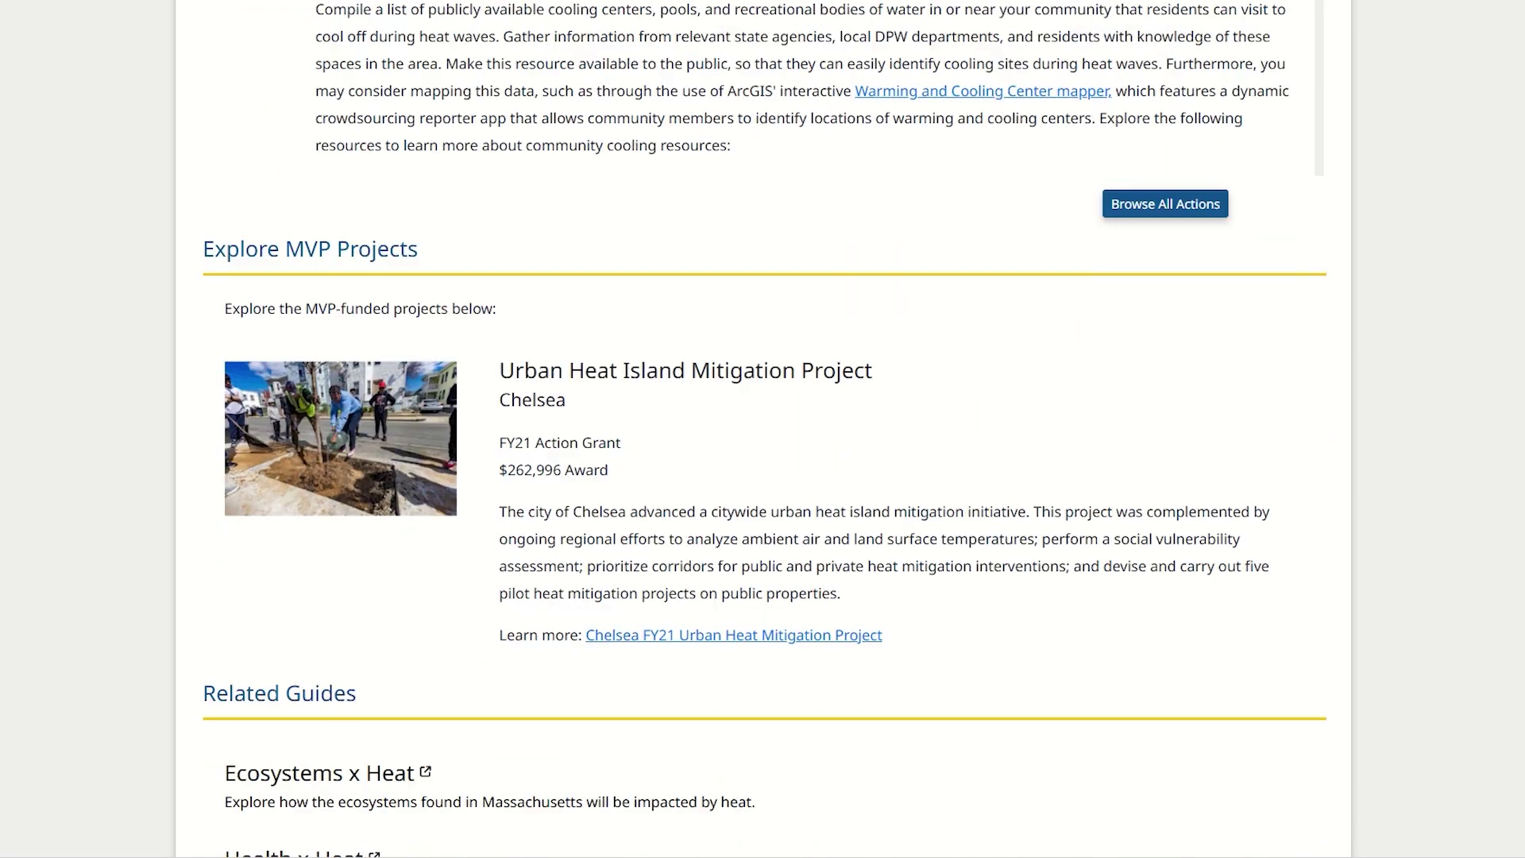
scroll(762, 429, down, 3)
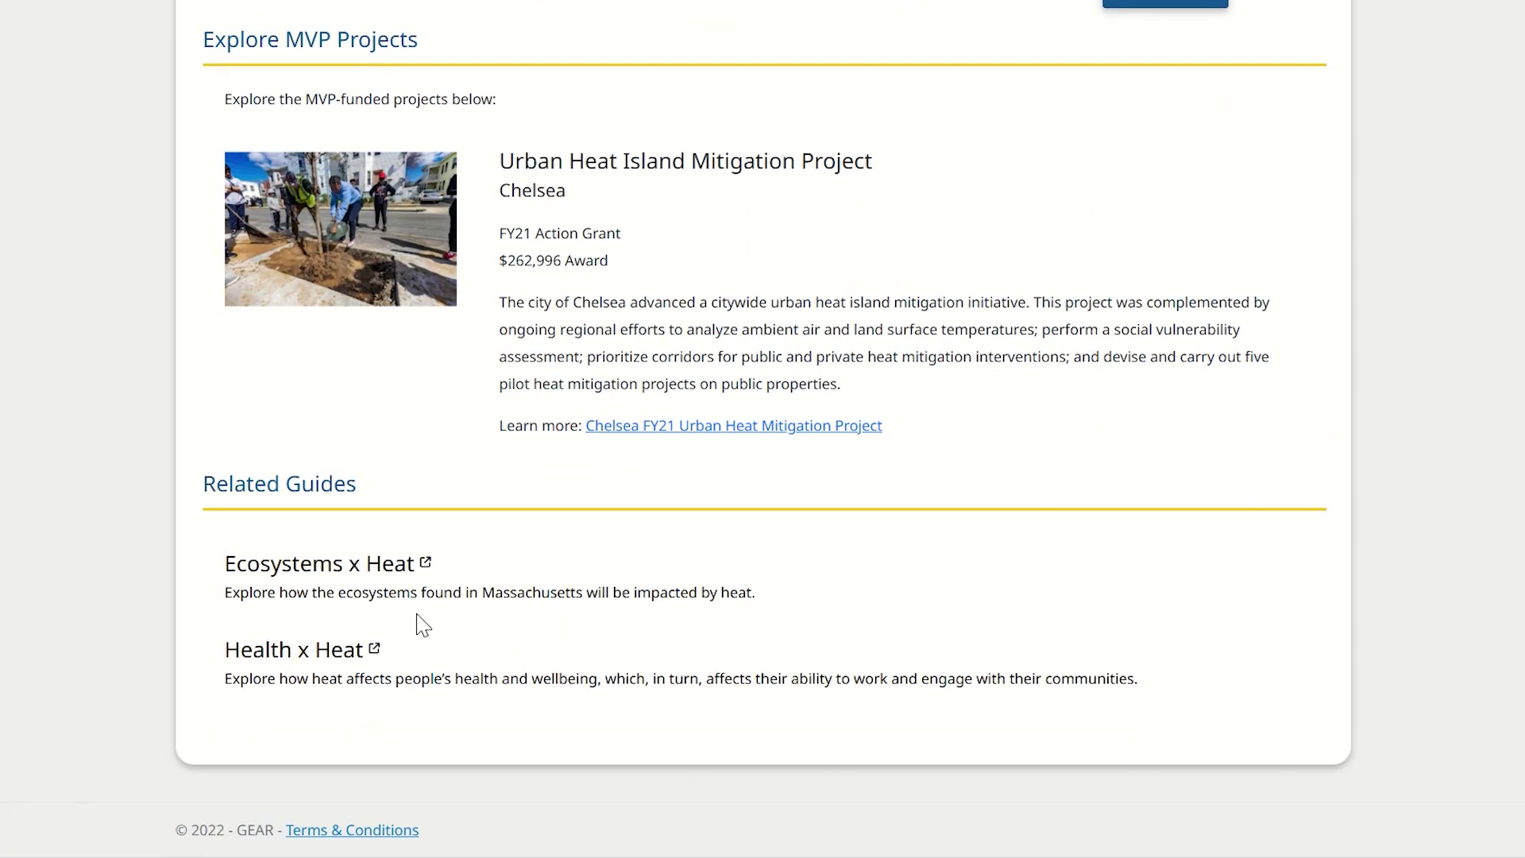